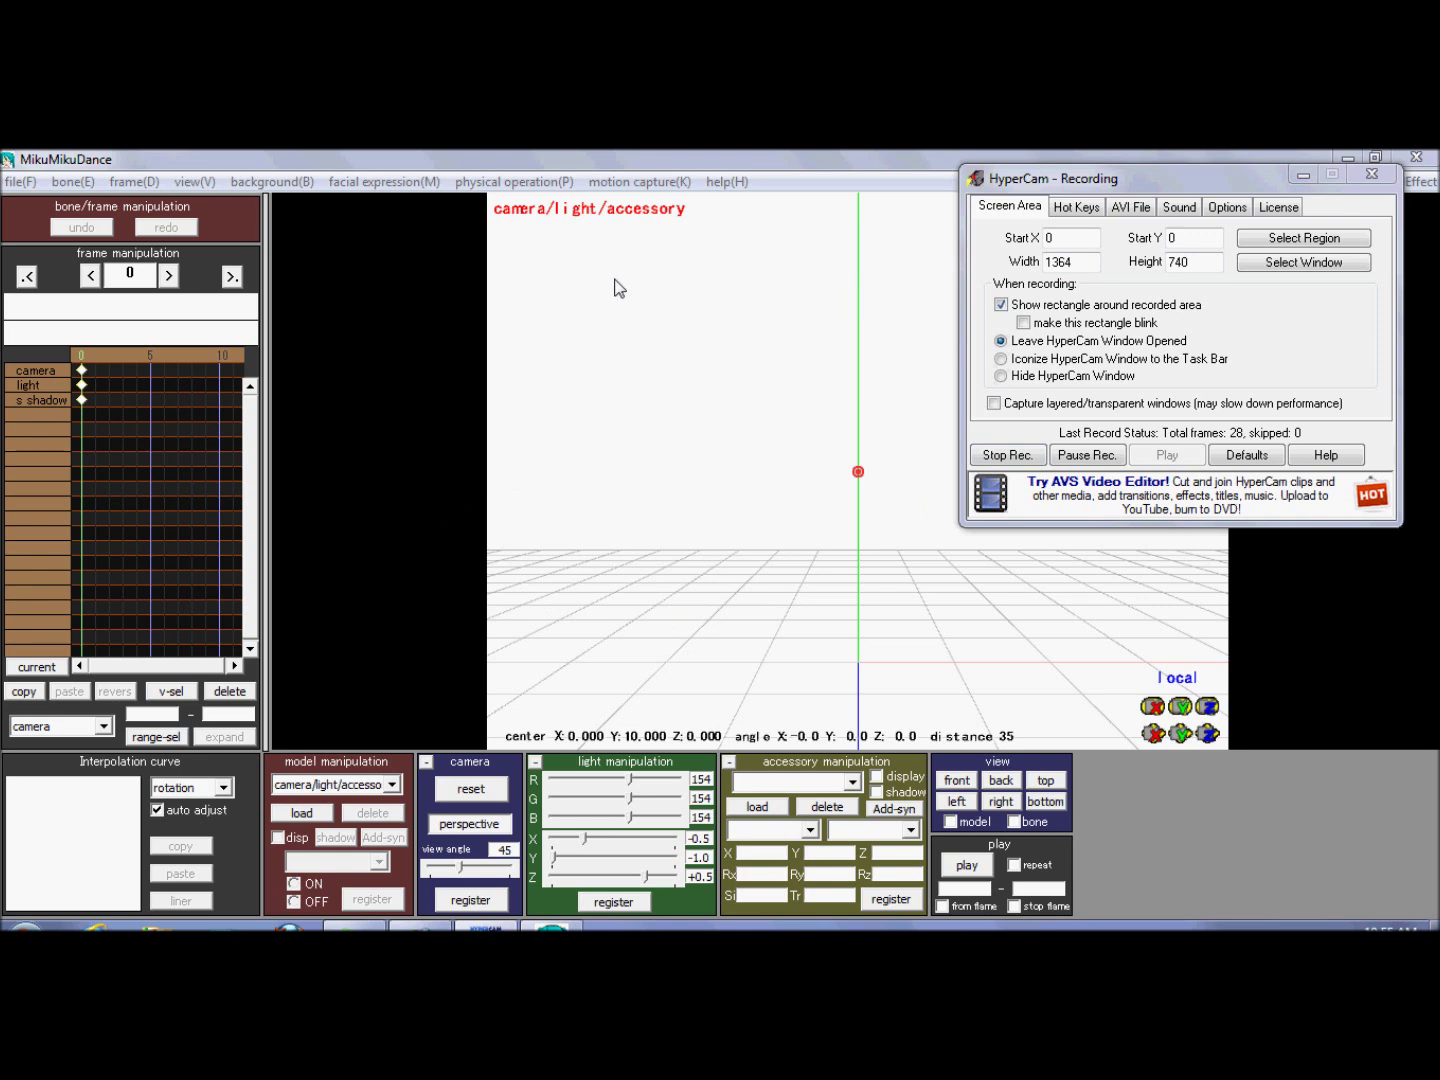
Load the Miku_Hatsune_Ver2.pmd model into the scene and accept its model information
click(430, 163)
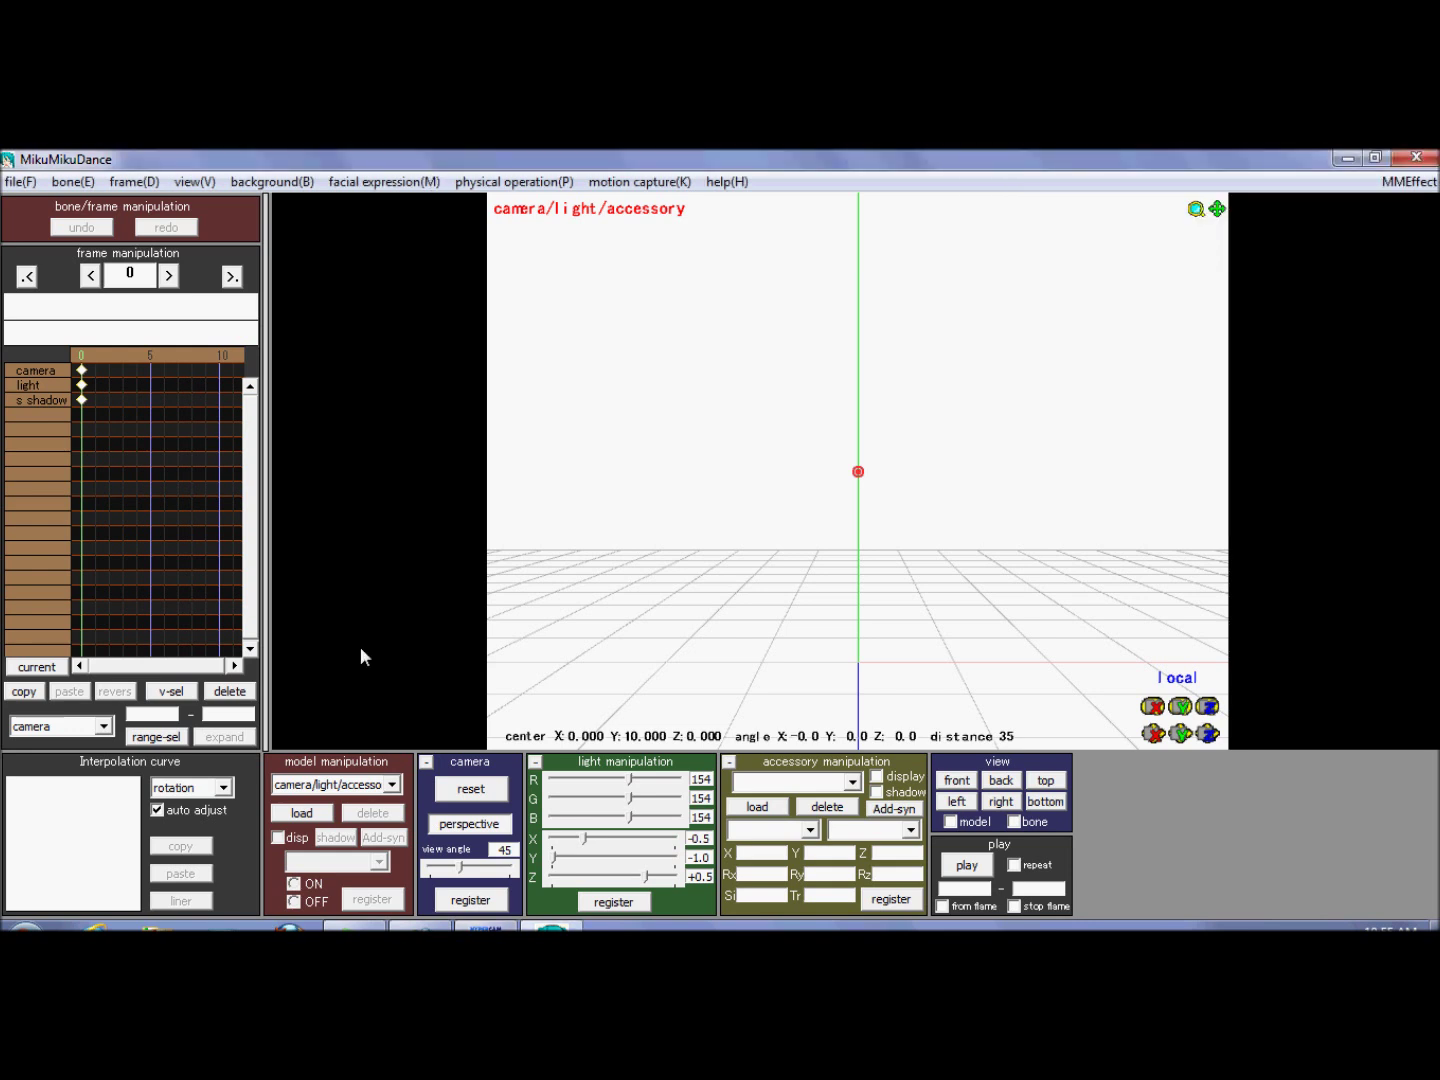
click(309, 814)
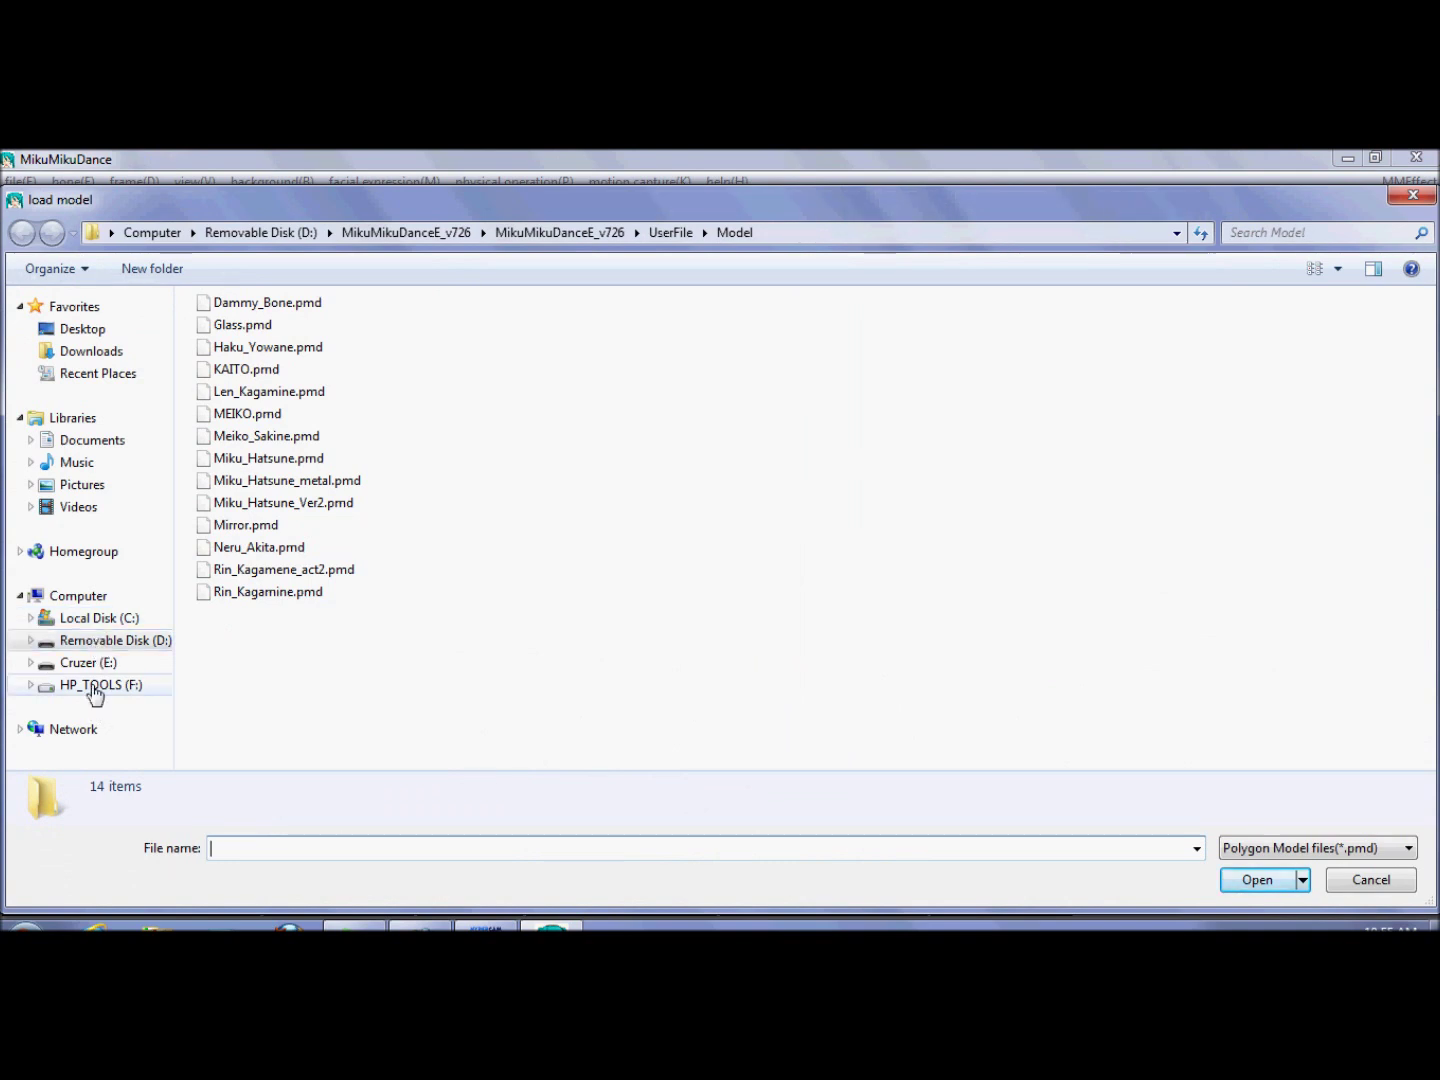
double_click(263, 507)
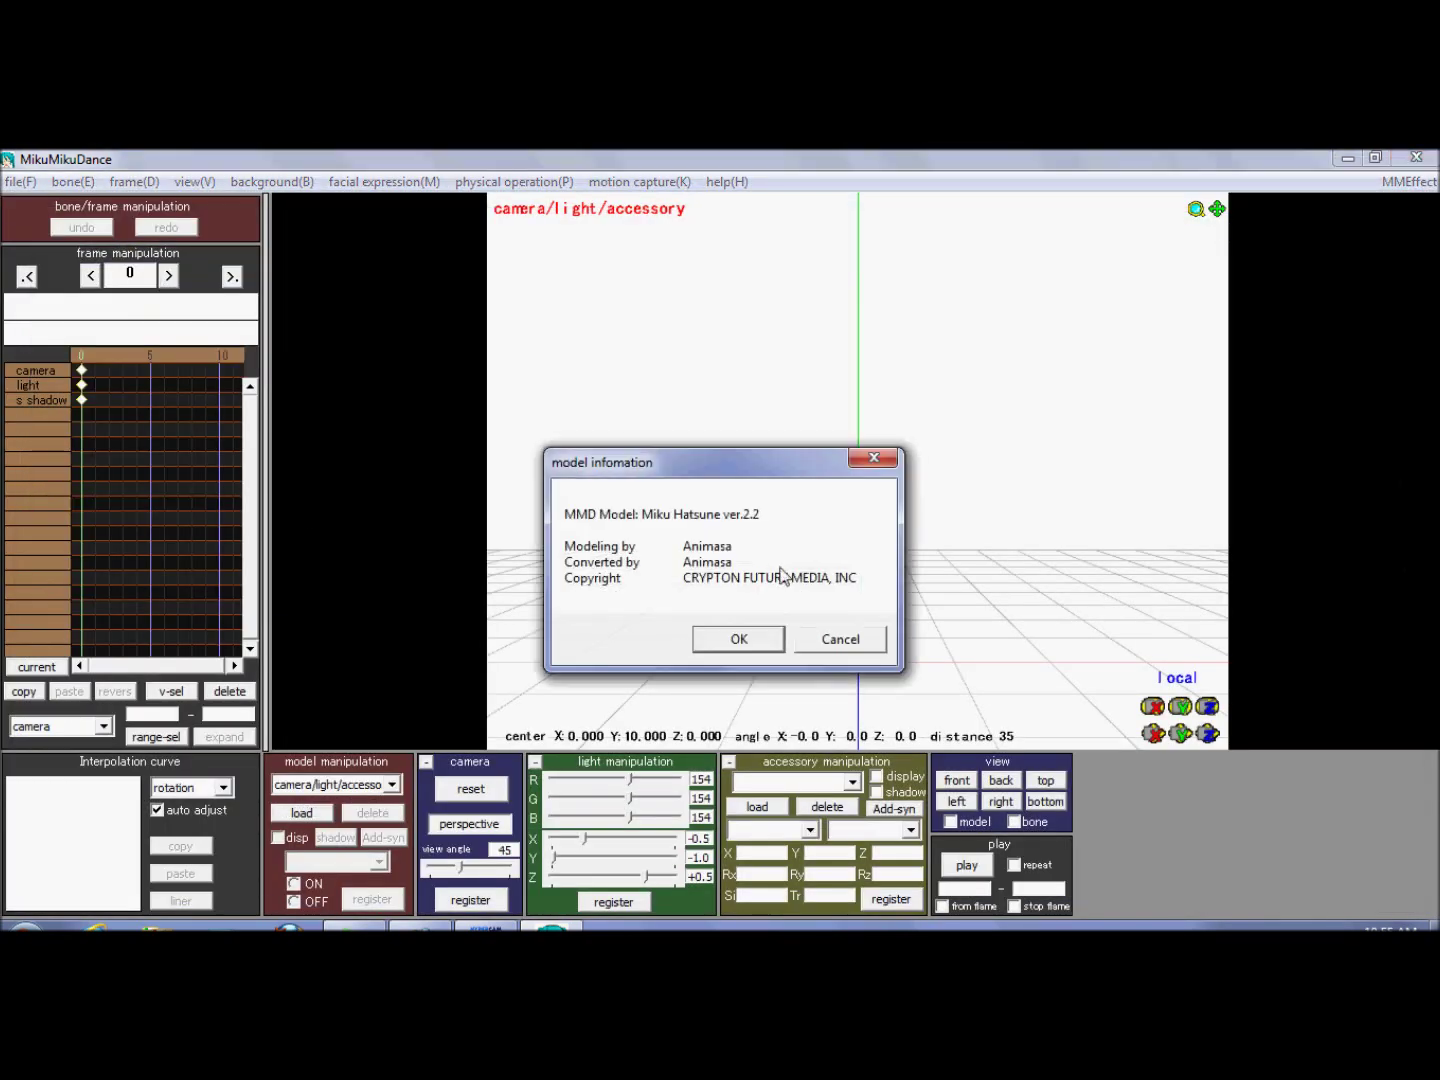
click(736, 640)
Examine the loaded Miku Hatsune model from different angles and distances
right_drag(740, 607, 726, 511)
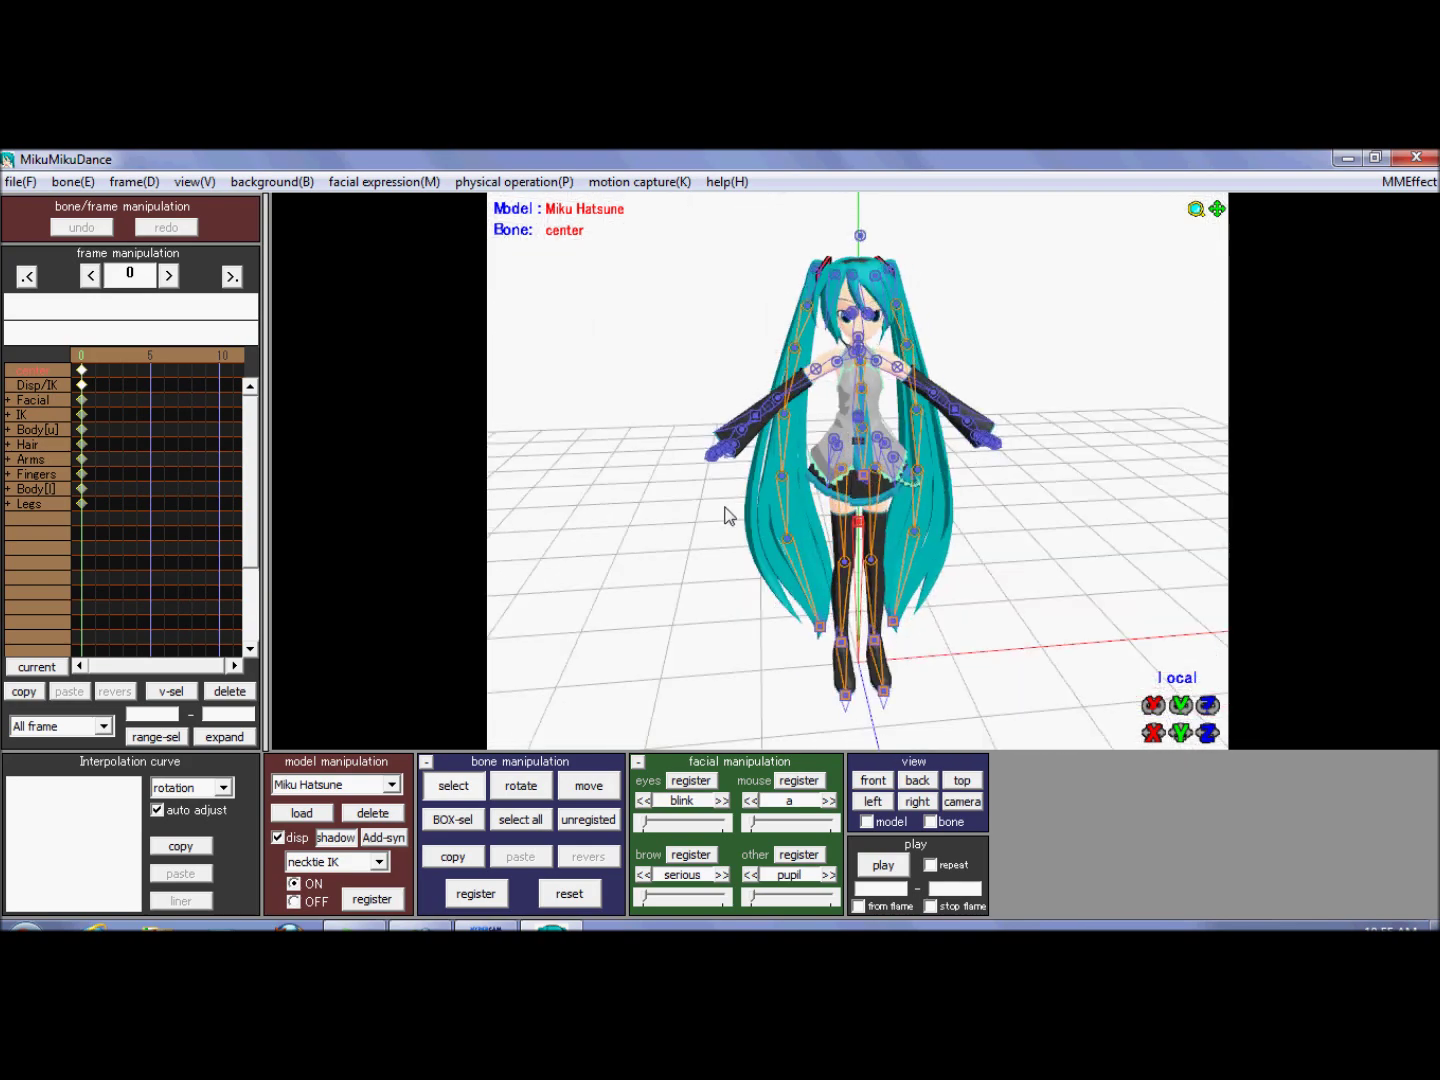
scroll(655, 526, down, 2)
mouse_move(860, 481)
middle_down()
mouse_move(656, 525)
mouse_move(849, 520)
mouse_move(879, 481)
middle_up()
scroll(849, 520, up, 6)
scroll(878, 481, down, 4)
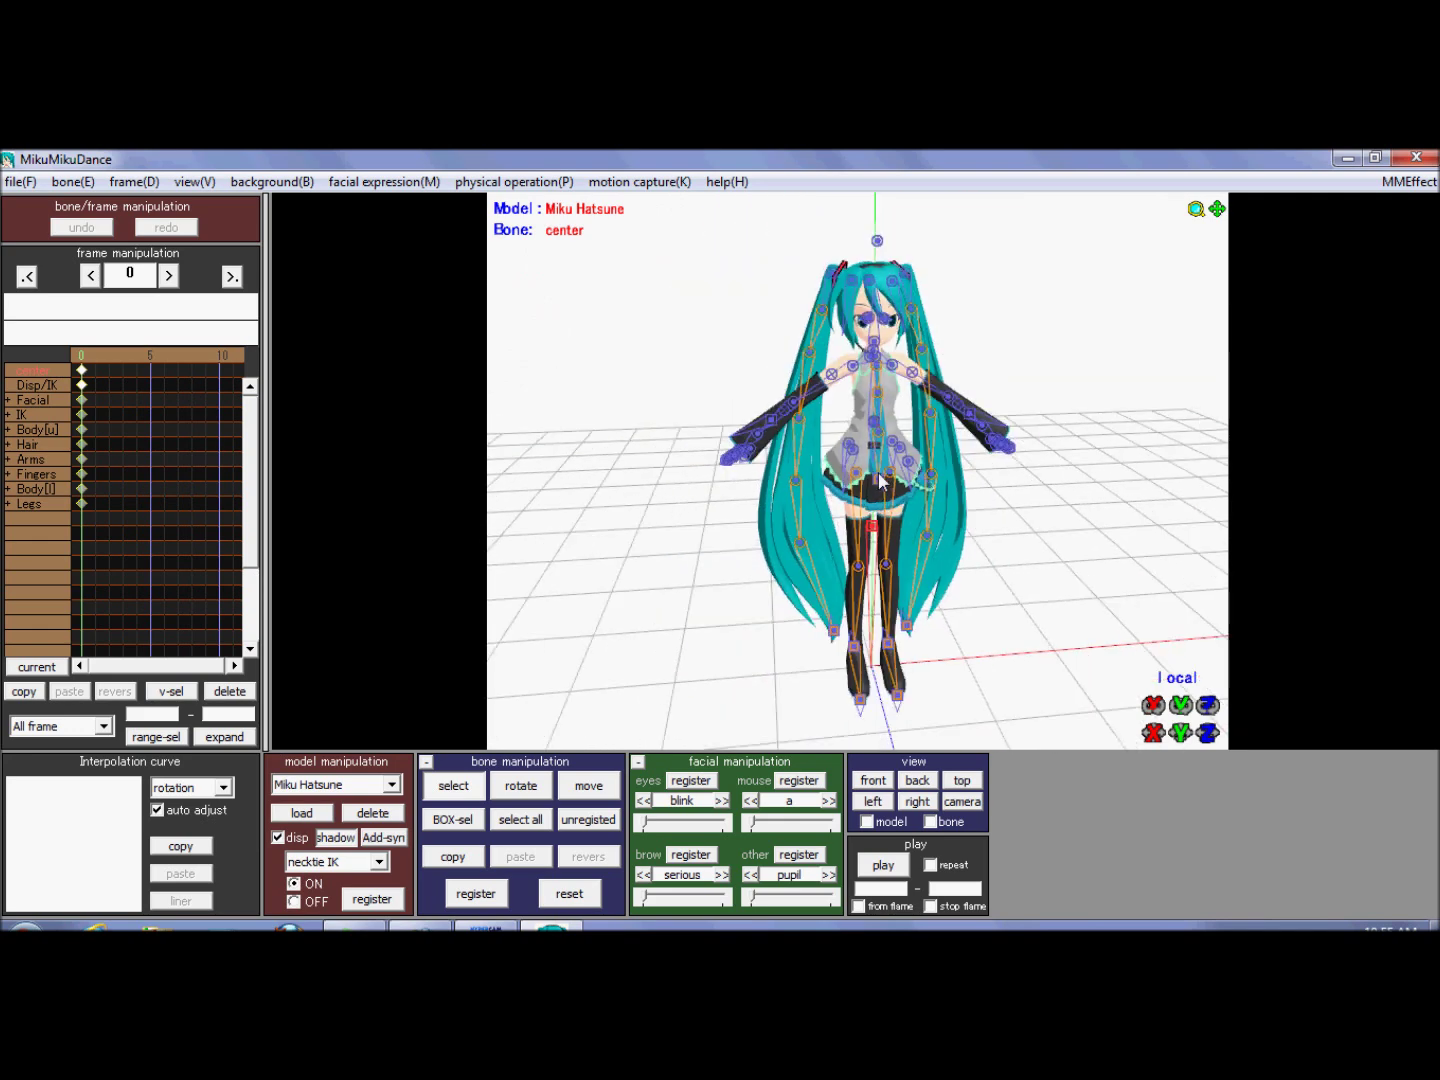
scroll(880, 481, up, 5)
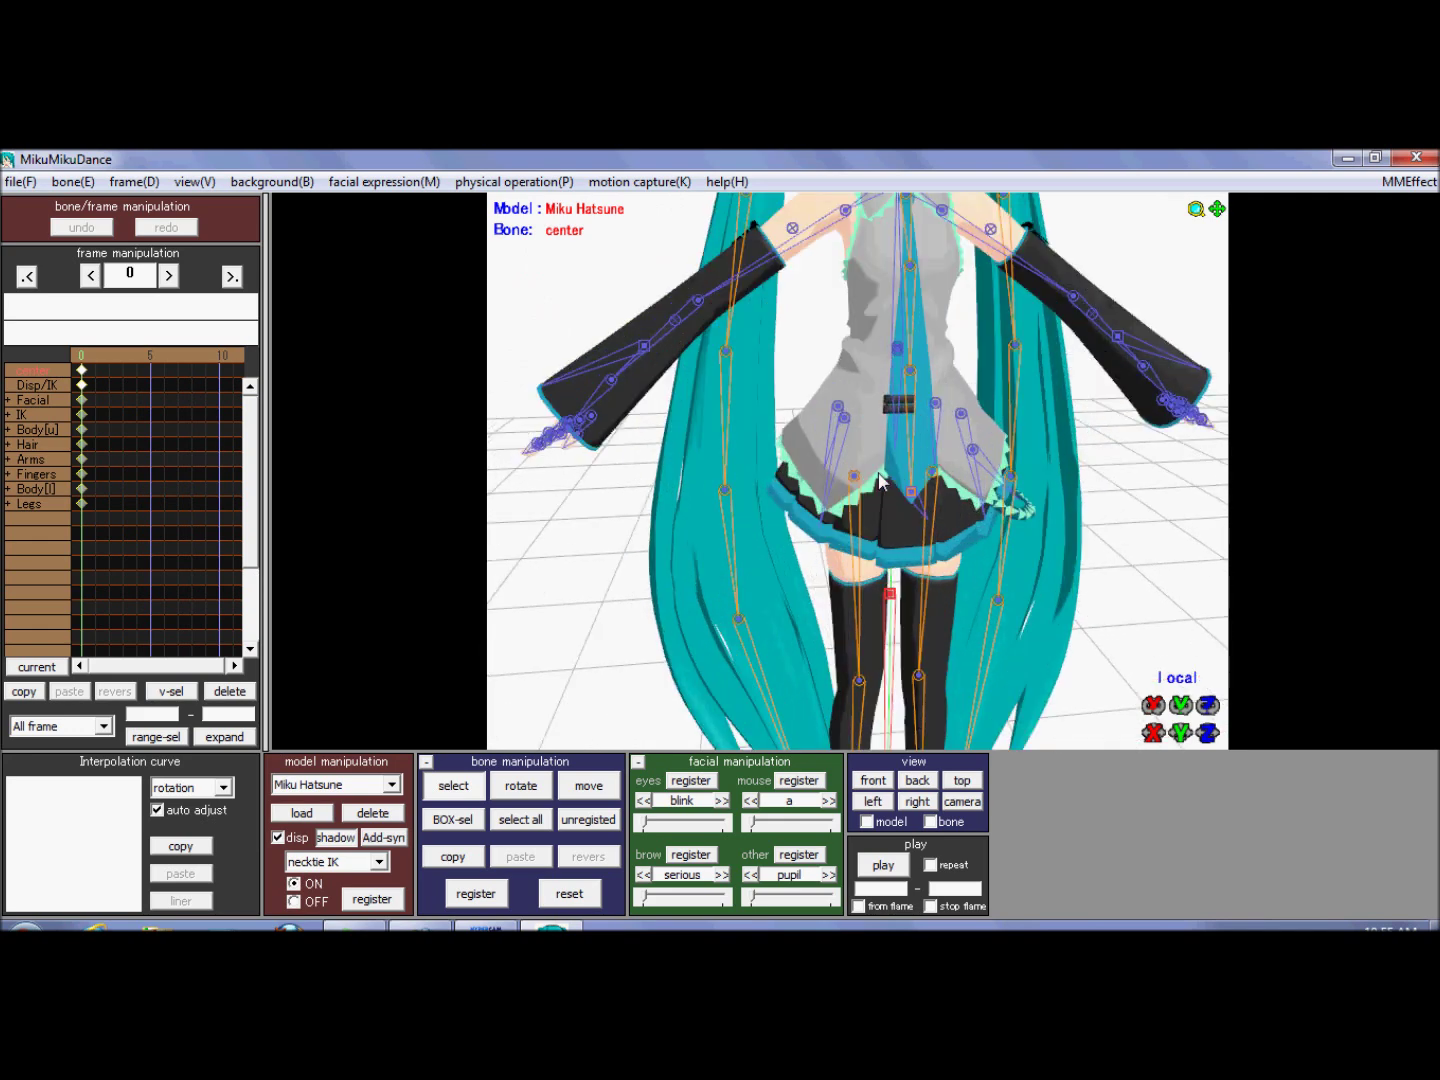
scroll(880, 482, down, 5)
right_drag(877, 468, 775, 485)
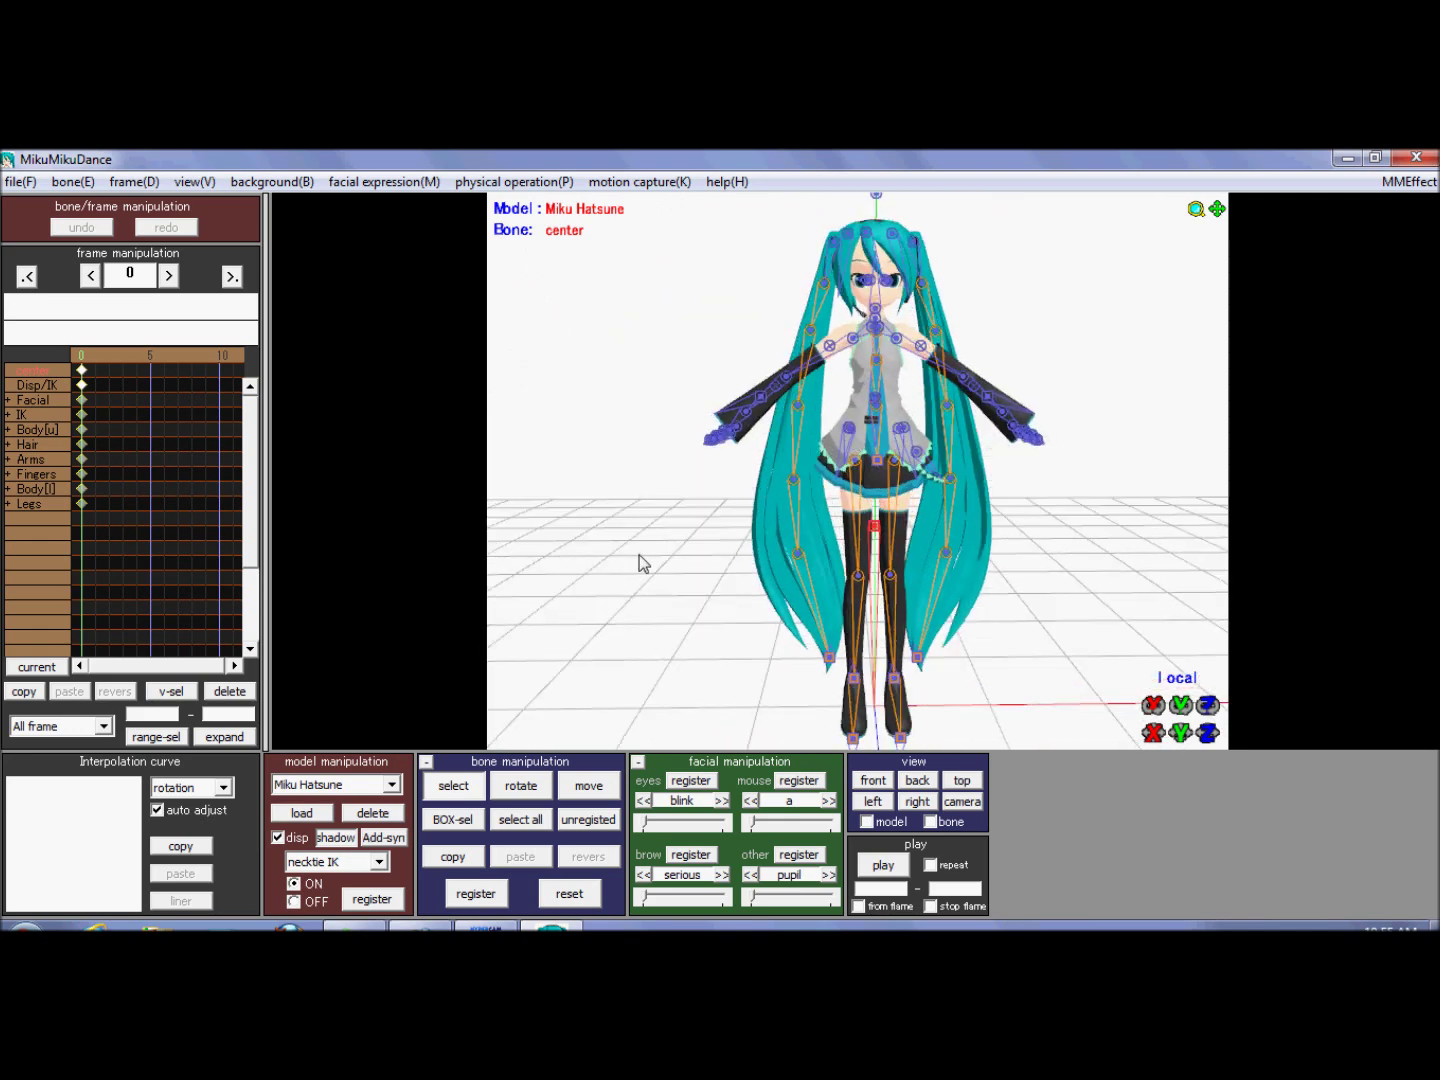
Rotate the elbow_R bone so the right forearm bends in toward the waist, and register the pose at frame 0
click(787, 379)
click(512, 788)
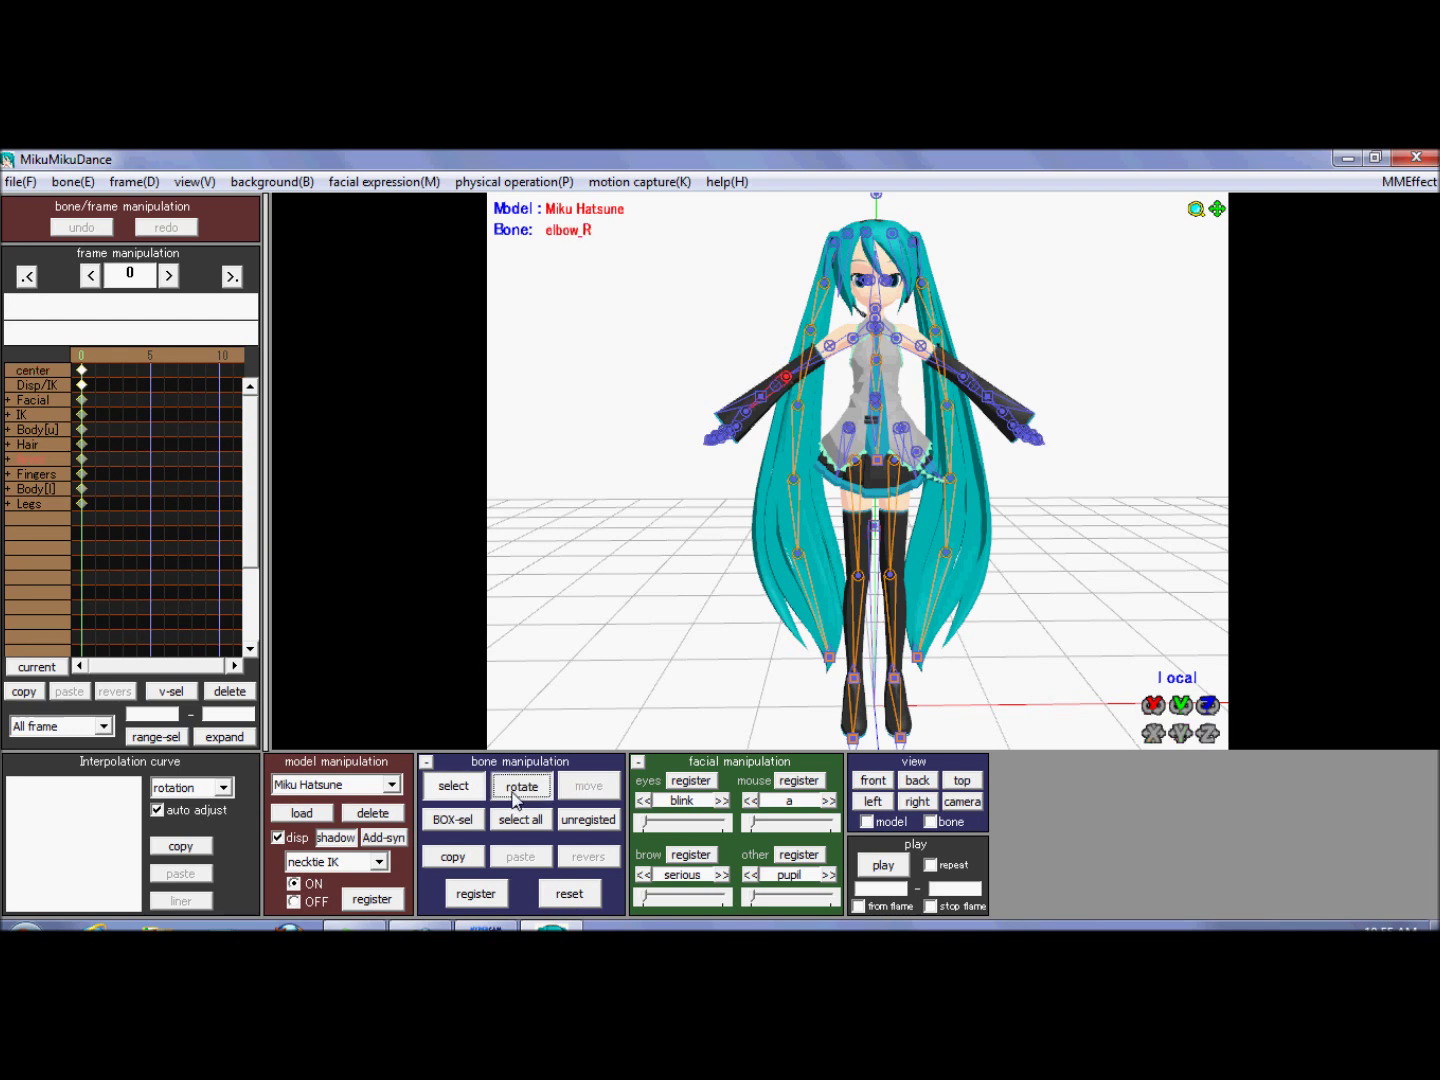
click(453, 787)
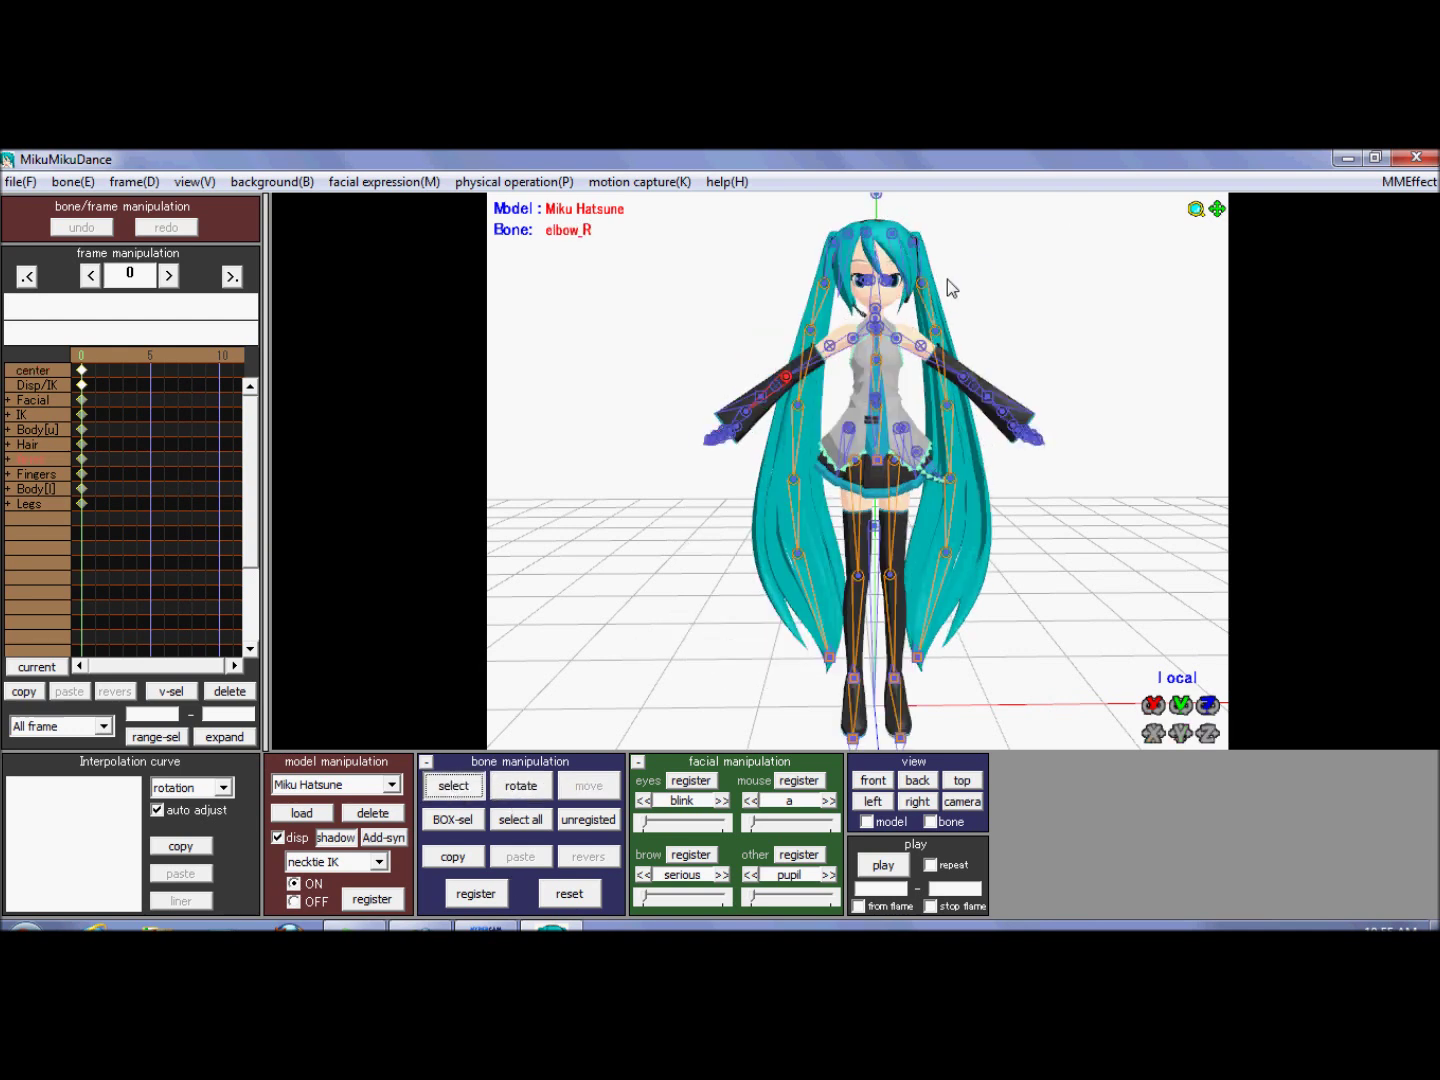
click(520, 786)
drag(785, 384, 1067, 392)
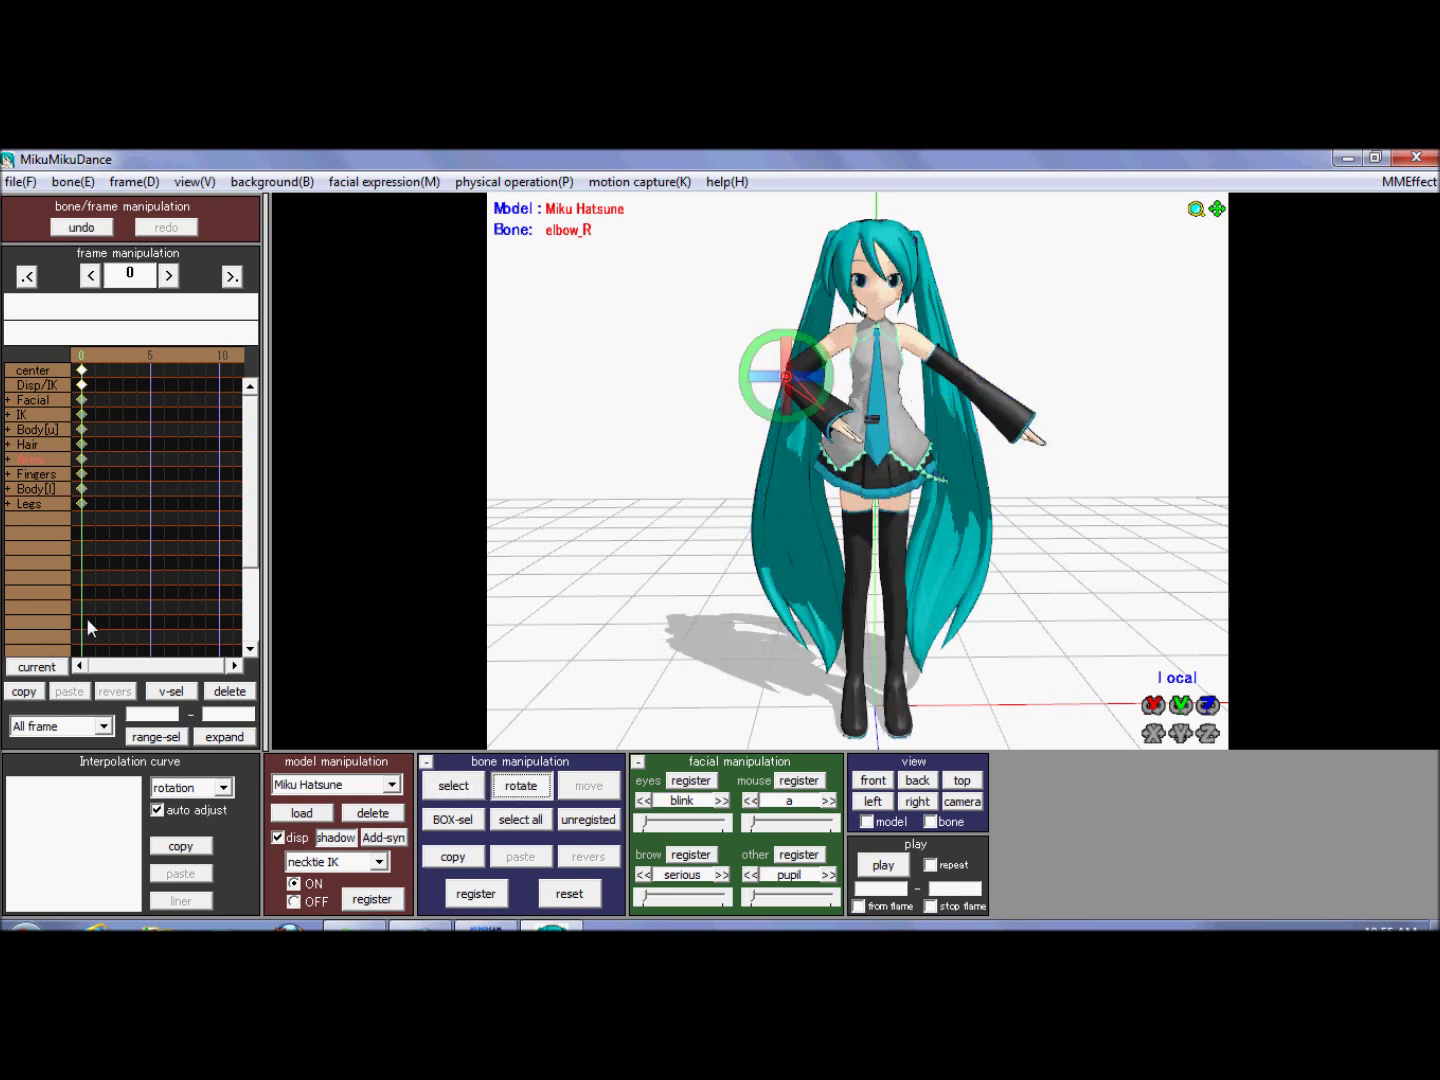
click(479, 894)
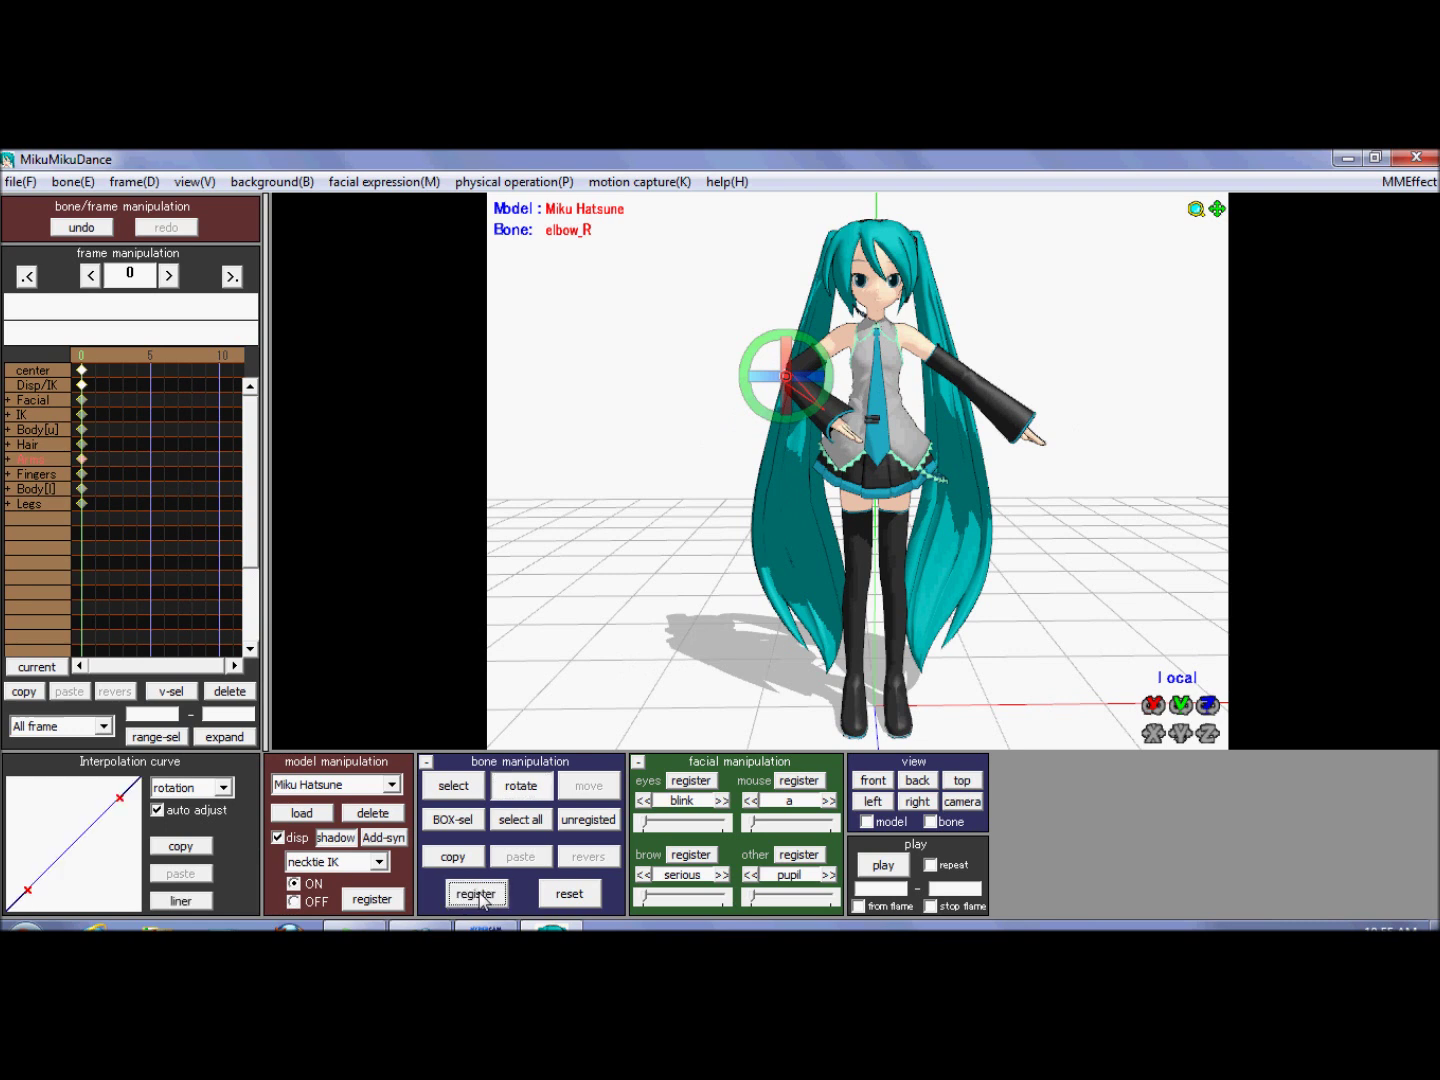
Move the center bone down so the model crouches with both knees bent
click(453, 787)
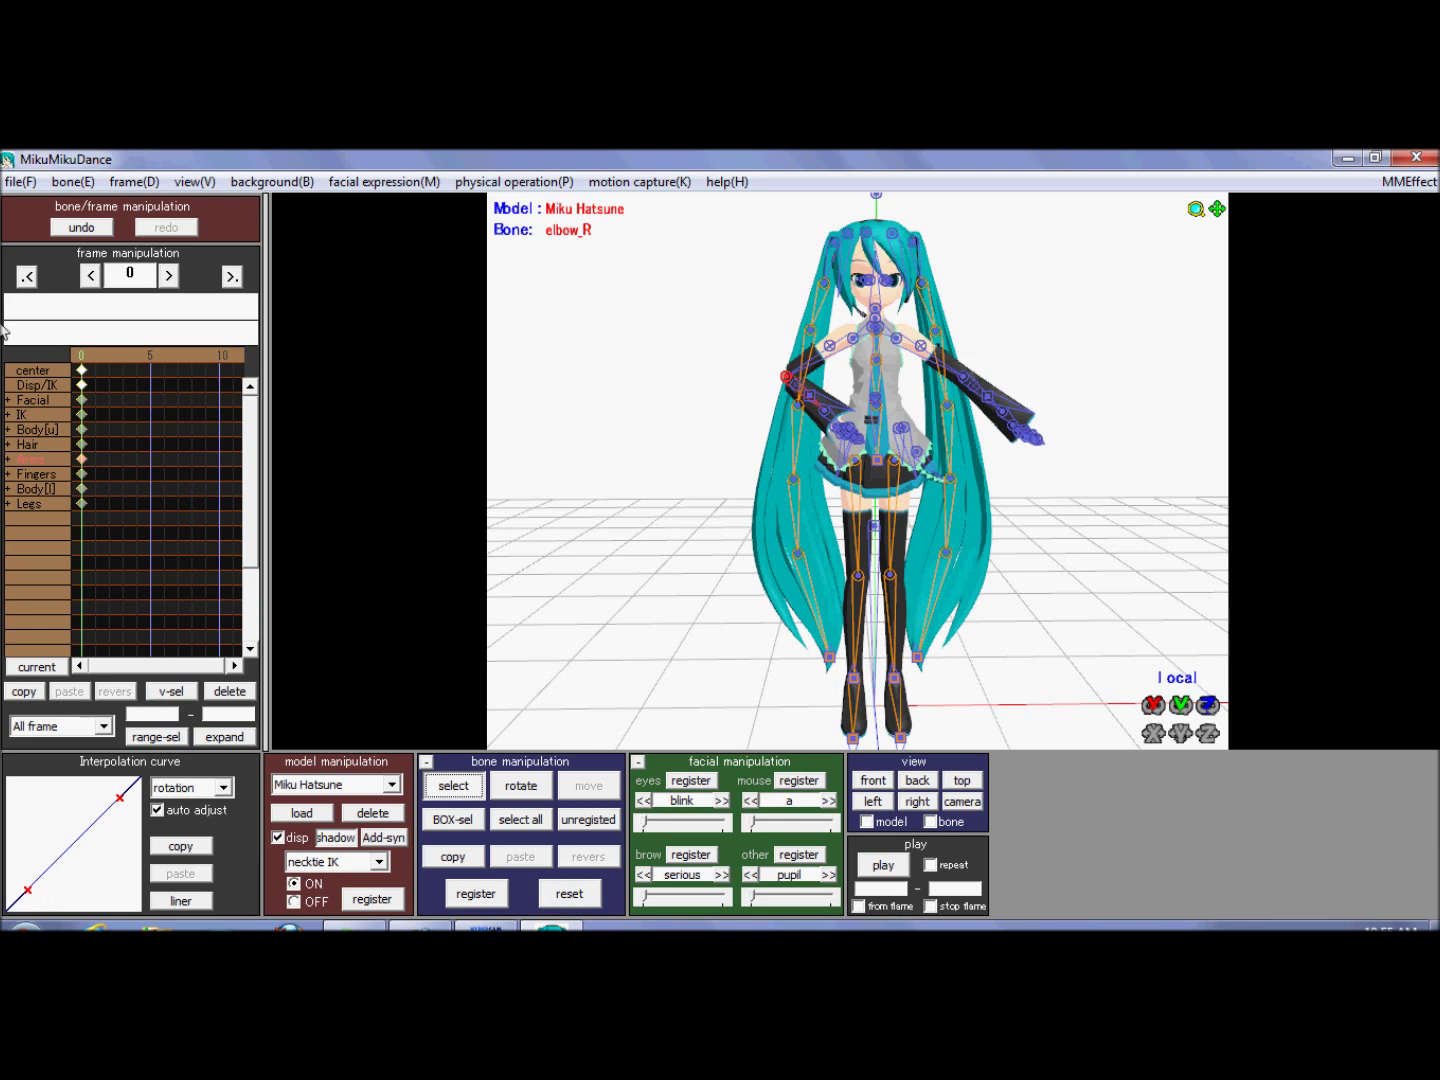
scroll(679, 419, up, 4)
middle_drag(851, 458, 871, 343)
scroll(972, 315, down, 2)
right_drag(975, 322, 934, 335)
scroll(880, 400, up, 3)
middle_drag(860, 420, 867, 679)
scroll(882, 594, down, 3)
scroll(882, 594, up, 2)
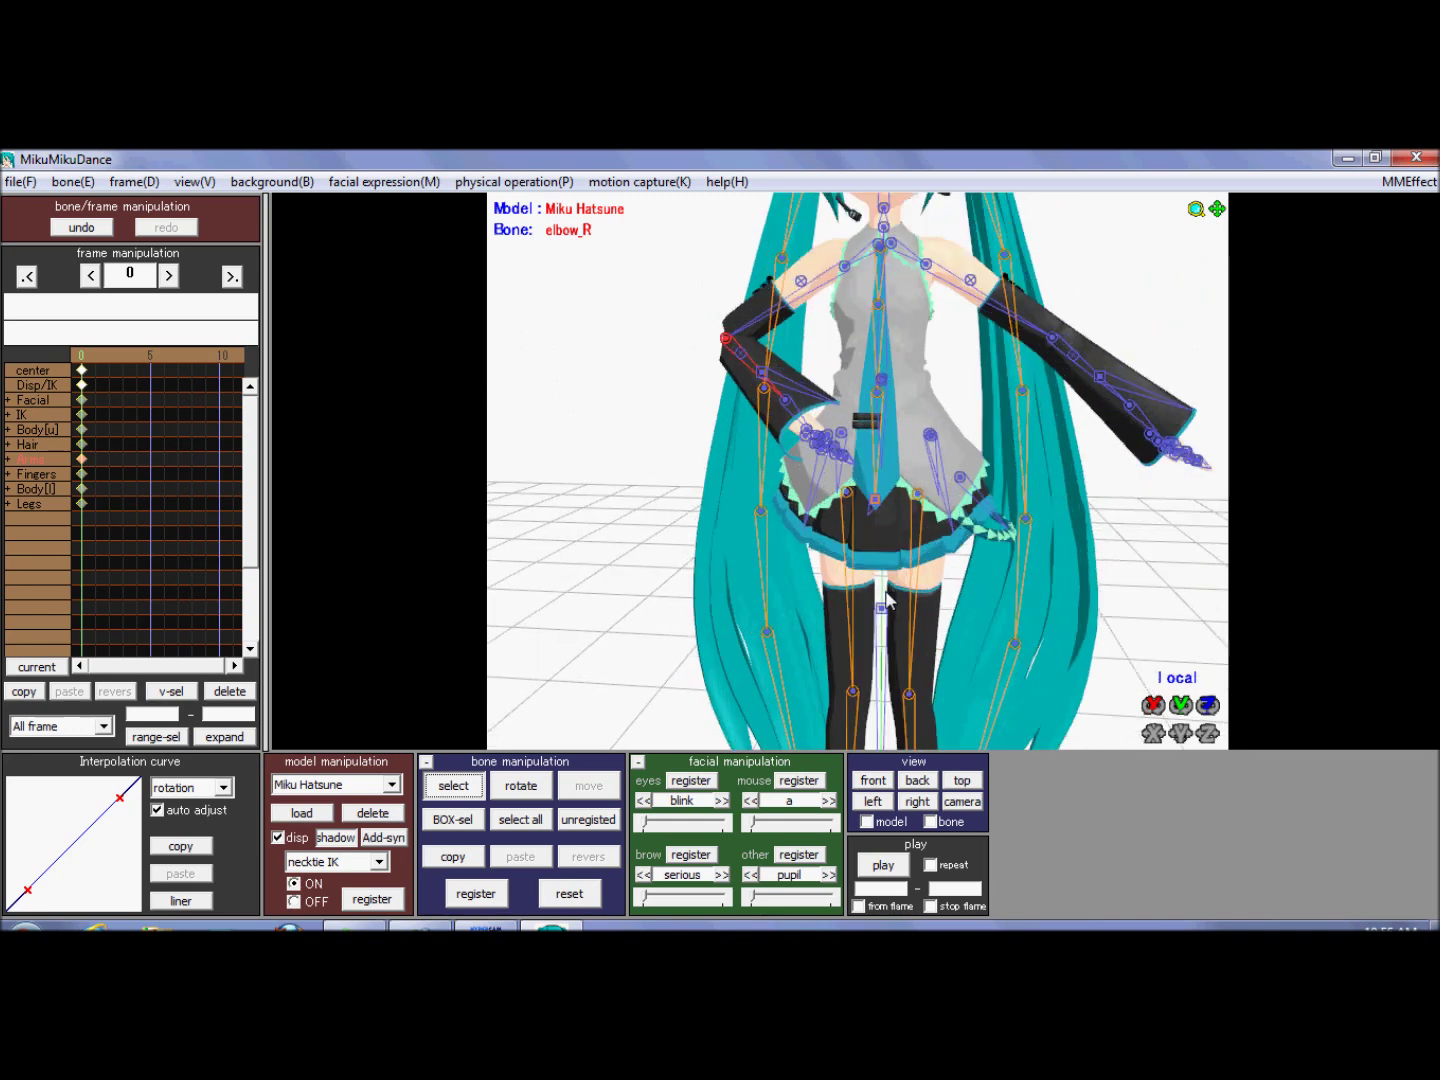
click(882, 609)
middle_drag(1003, 522, 844, 336)
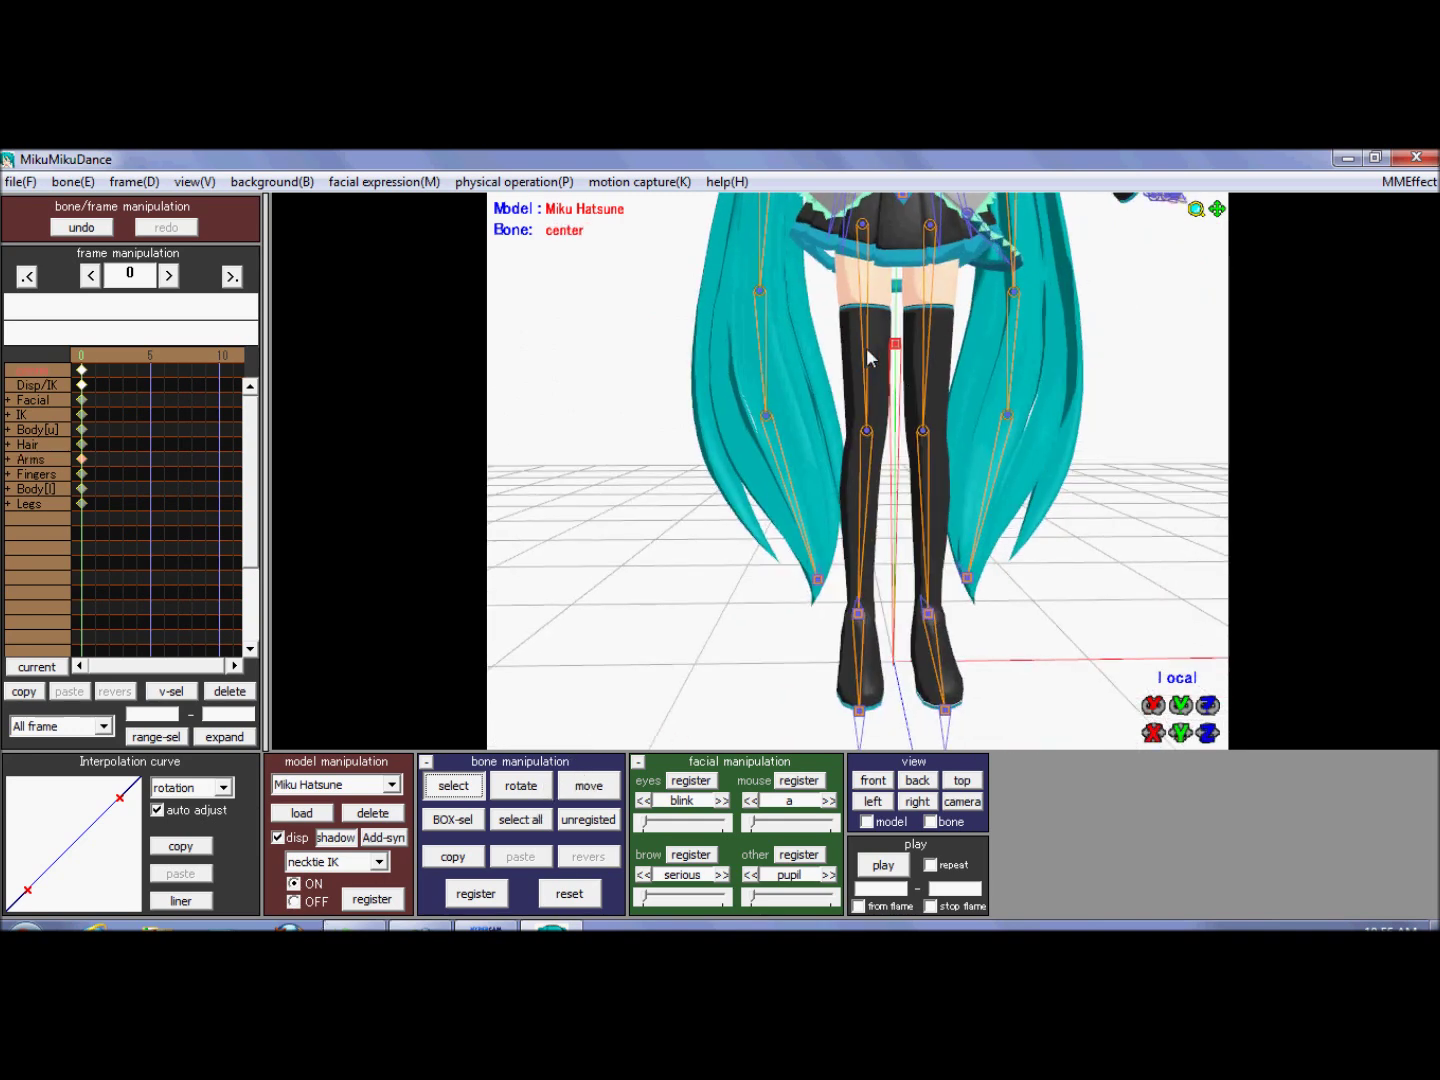
click(588, 786)
drag(884, 311, 921, 479)
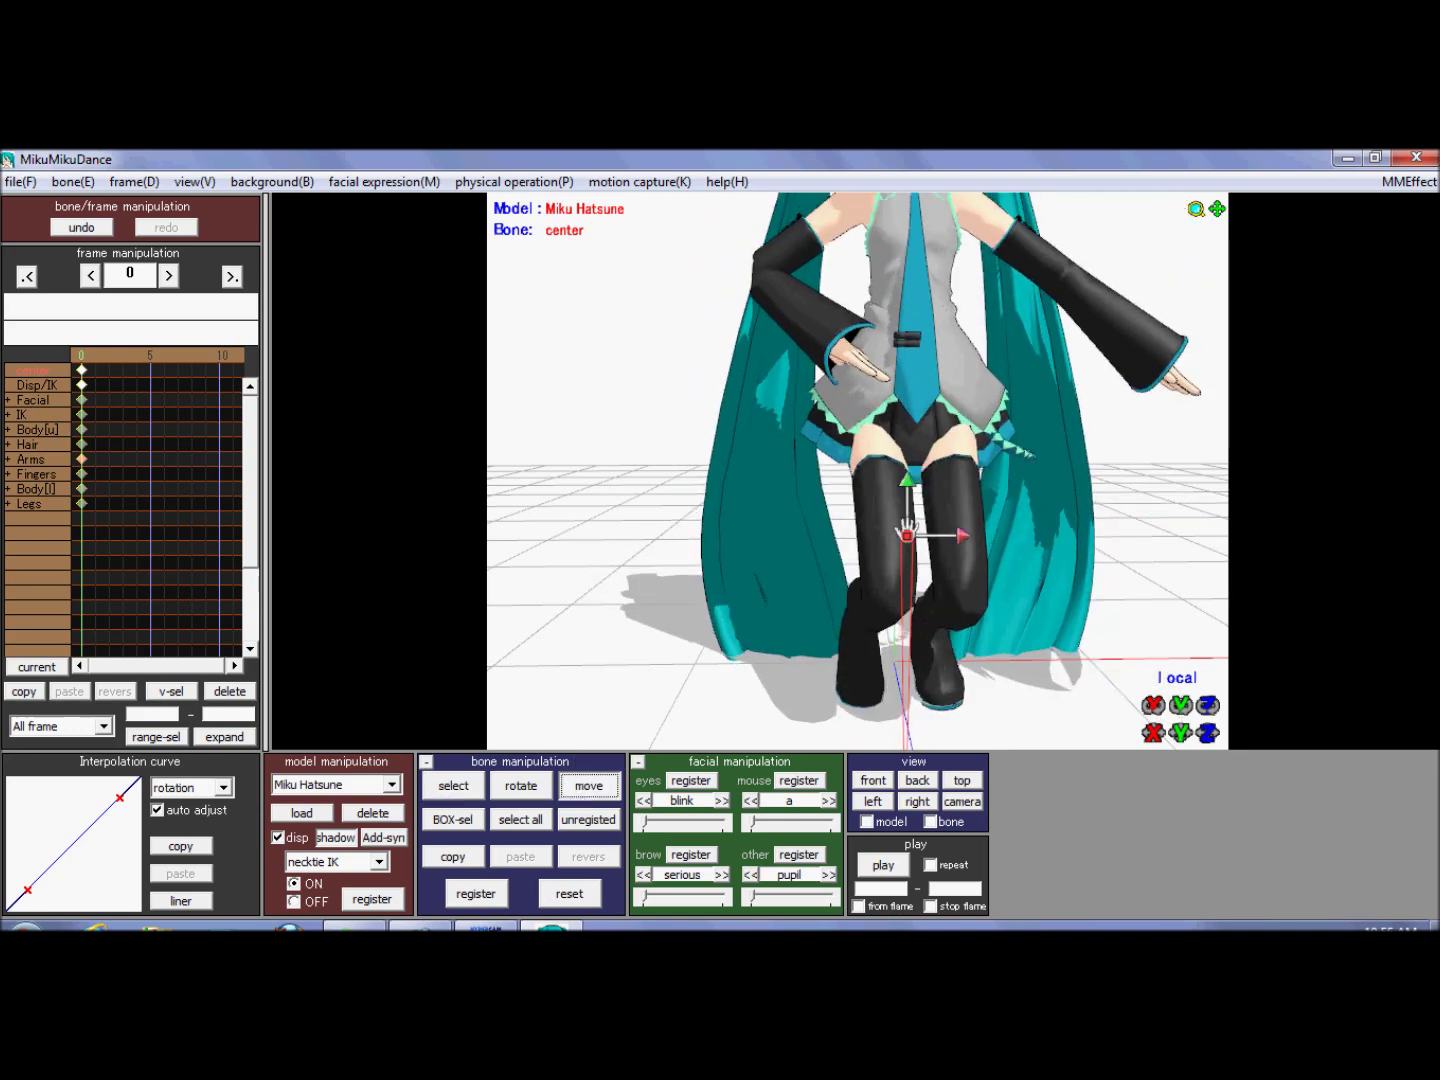
Try rotating the center bone slightly and inspect the crouching pose
click(521, 786)
scroll(917, 491, down, 3)
mouse_move(923, 524)
mouse_down()
mouse_move(800, 540)
mouse_move(1006, 482)
mouse_move(926, 491)
mouse_up()
click(453, 787)
scroll(845, 530, down, 3)
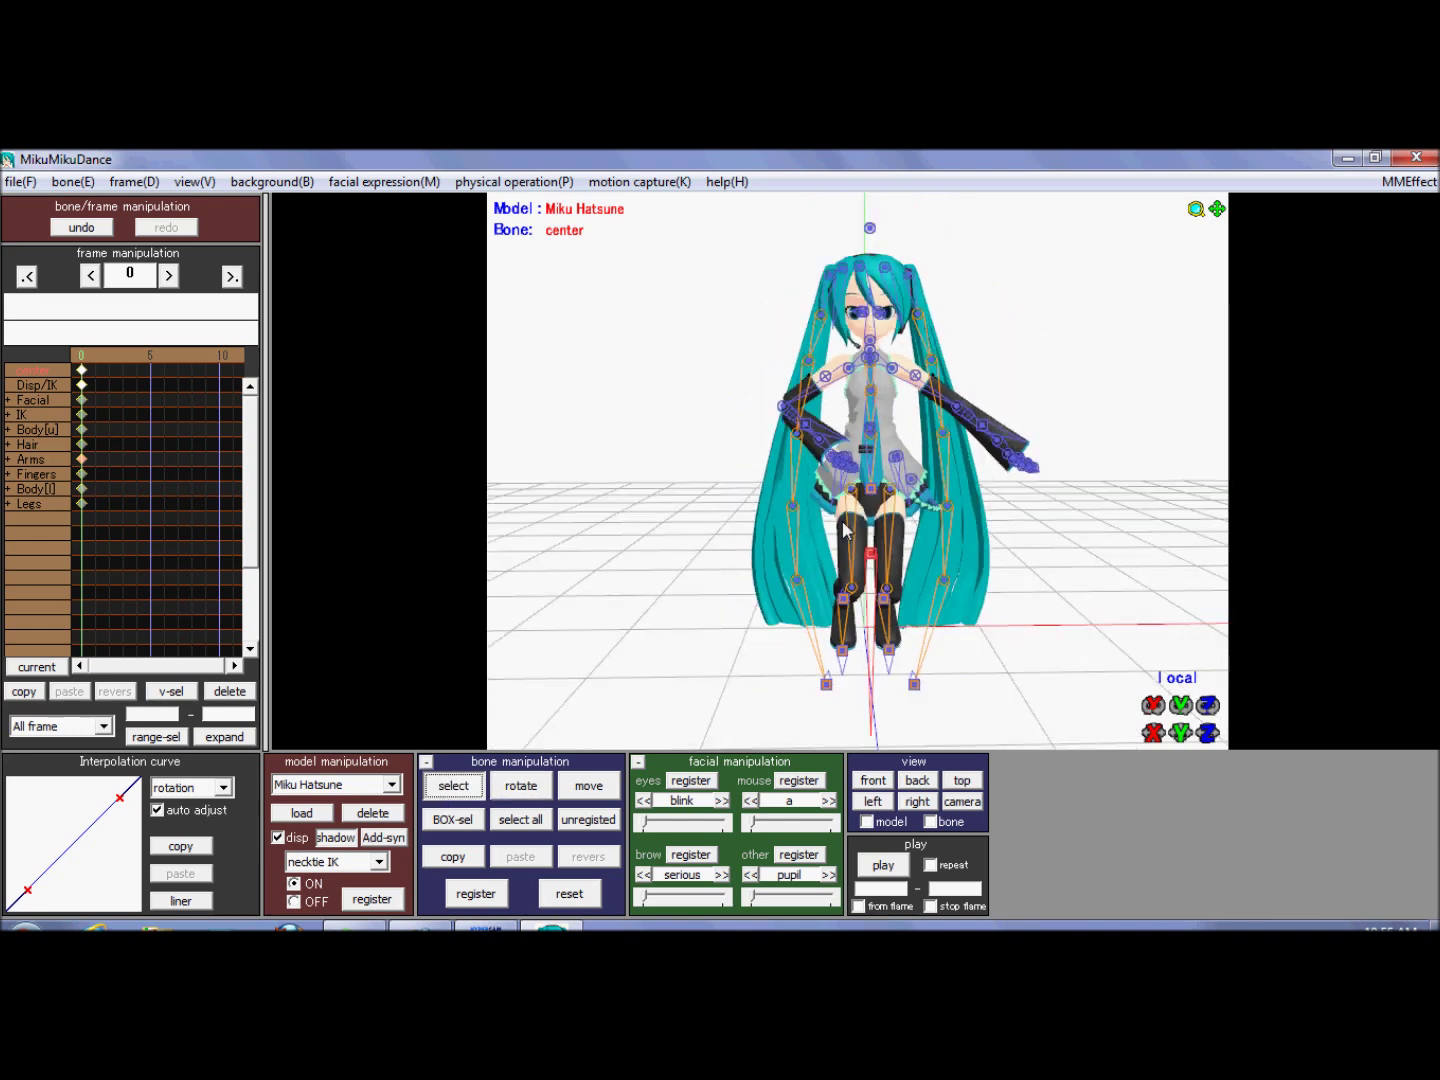
scroll(849, 499, up, 3)
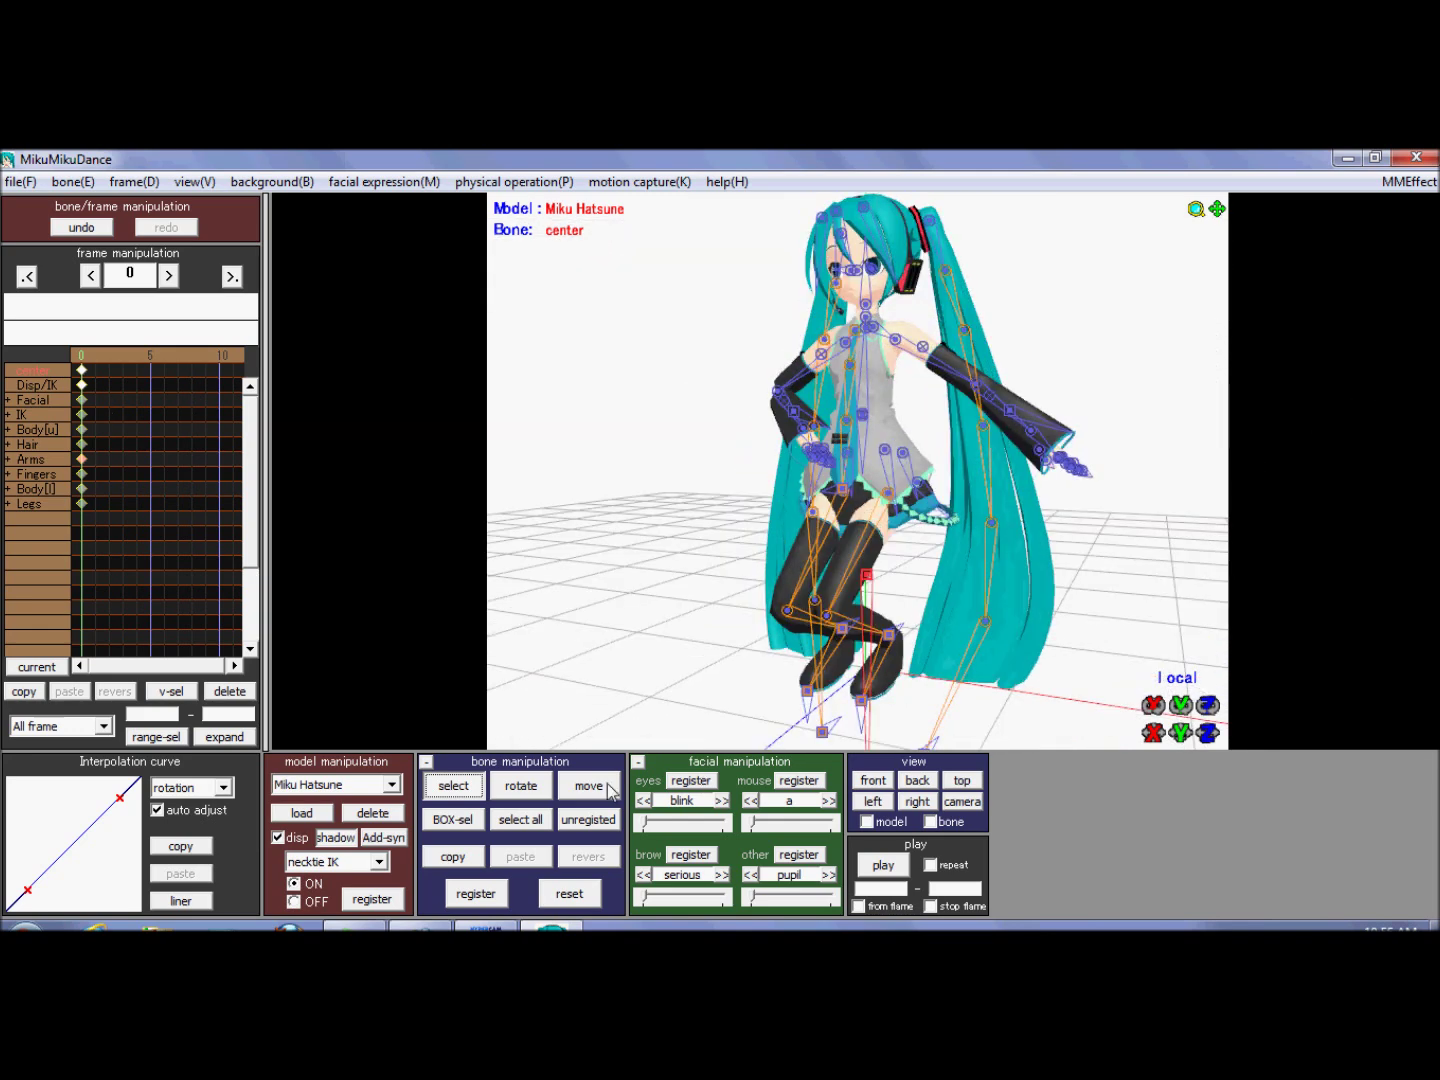
Reset all bones to the default pose and register them at frame 0
click(525, 823)
click(571, 895)
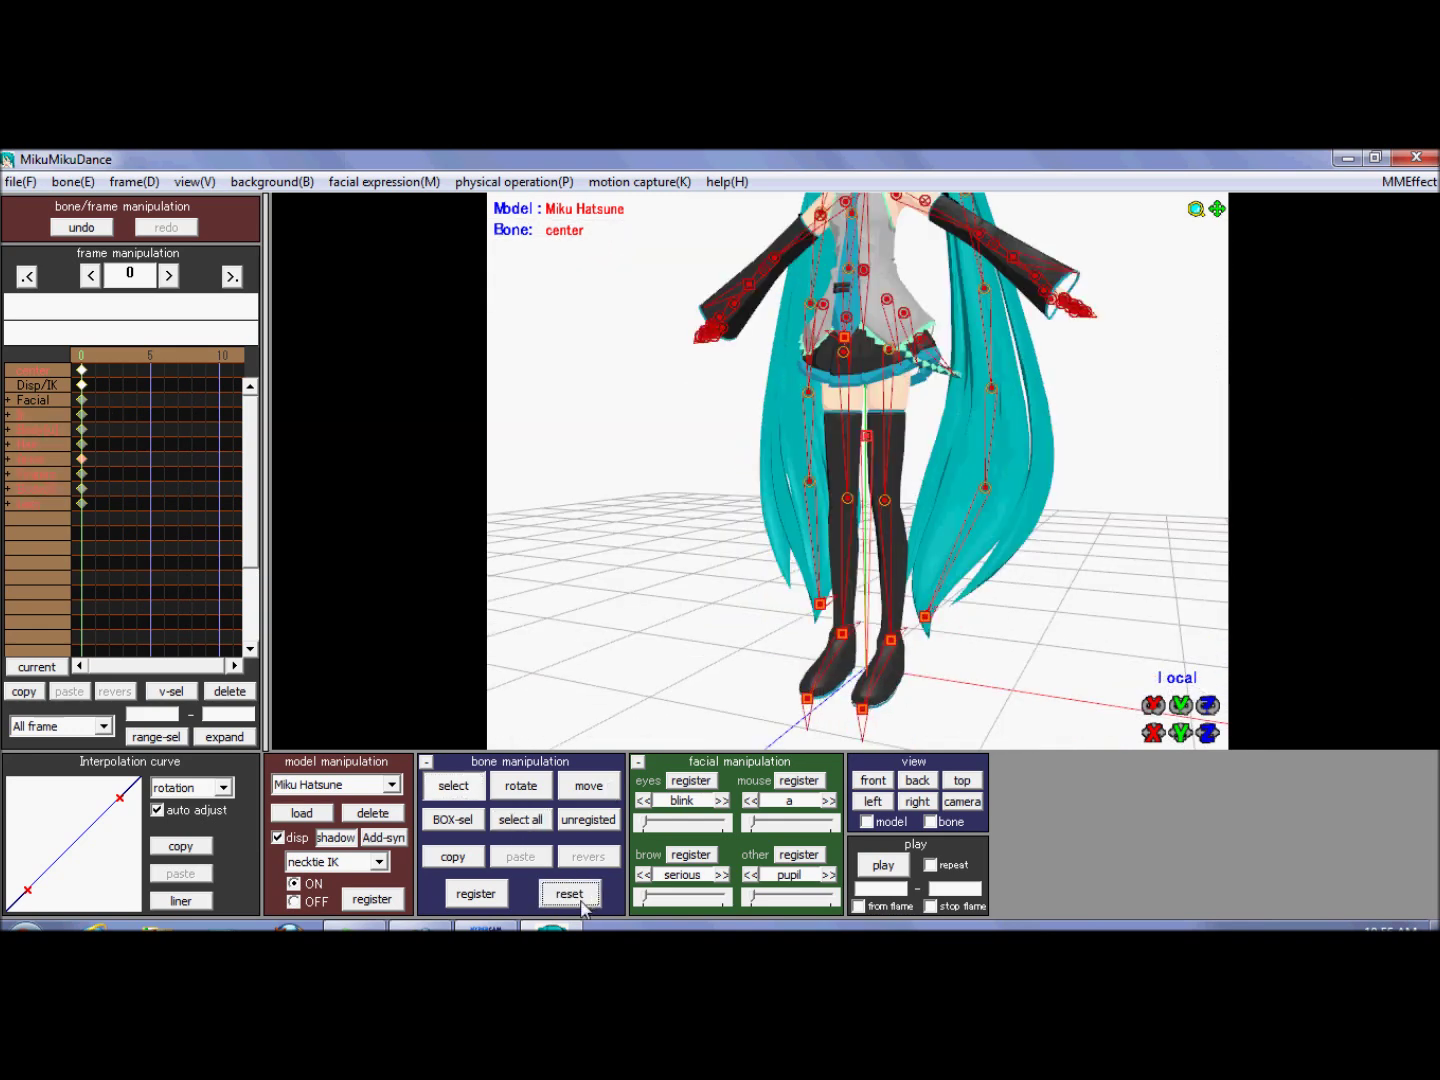
click(473, 902)
click(441, 811)
right_drag(550, 661, 644, 663)
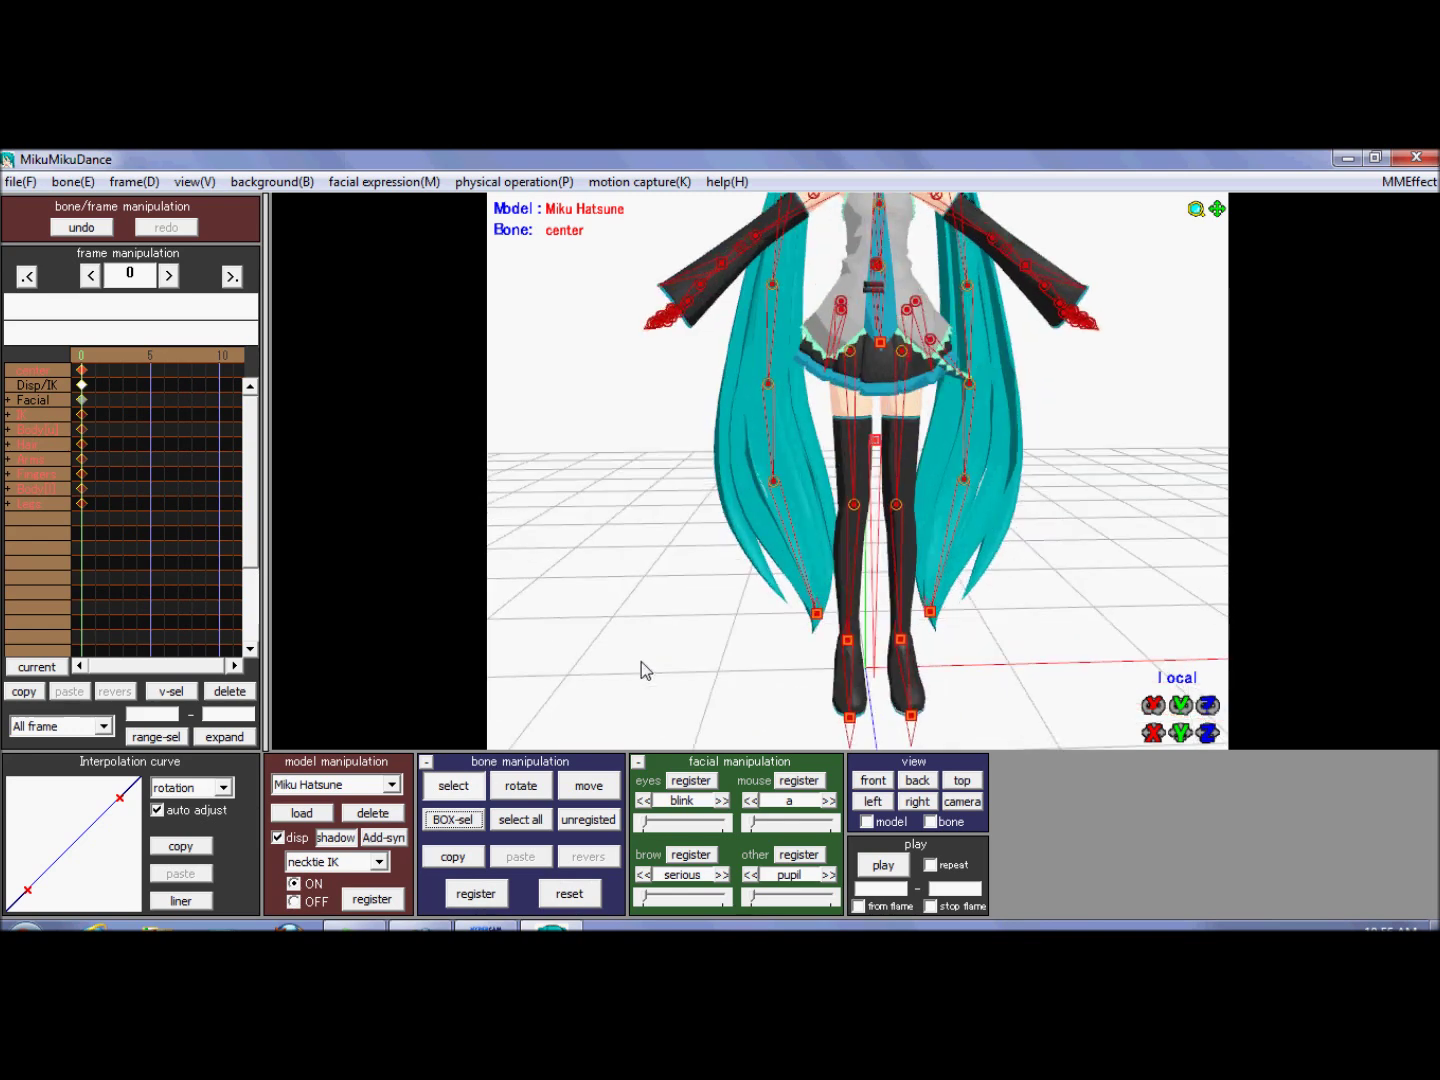
Try lifting the right foot by moving the leg IK_R bone upward, and reset that bone
click(453, 785)
click(636, 592)
middle_drag(864, 481, 841, 710)
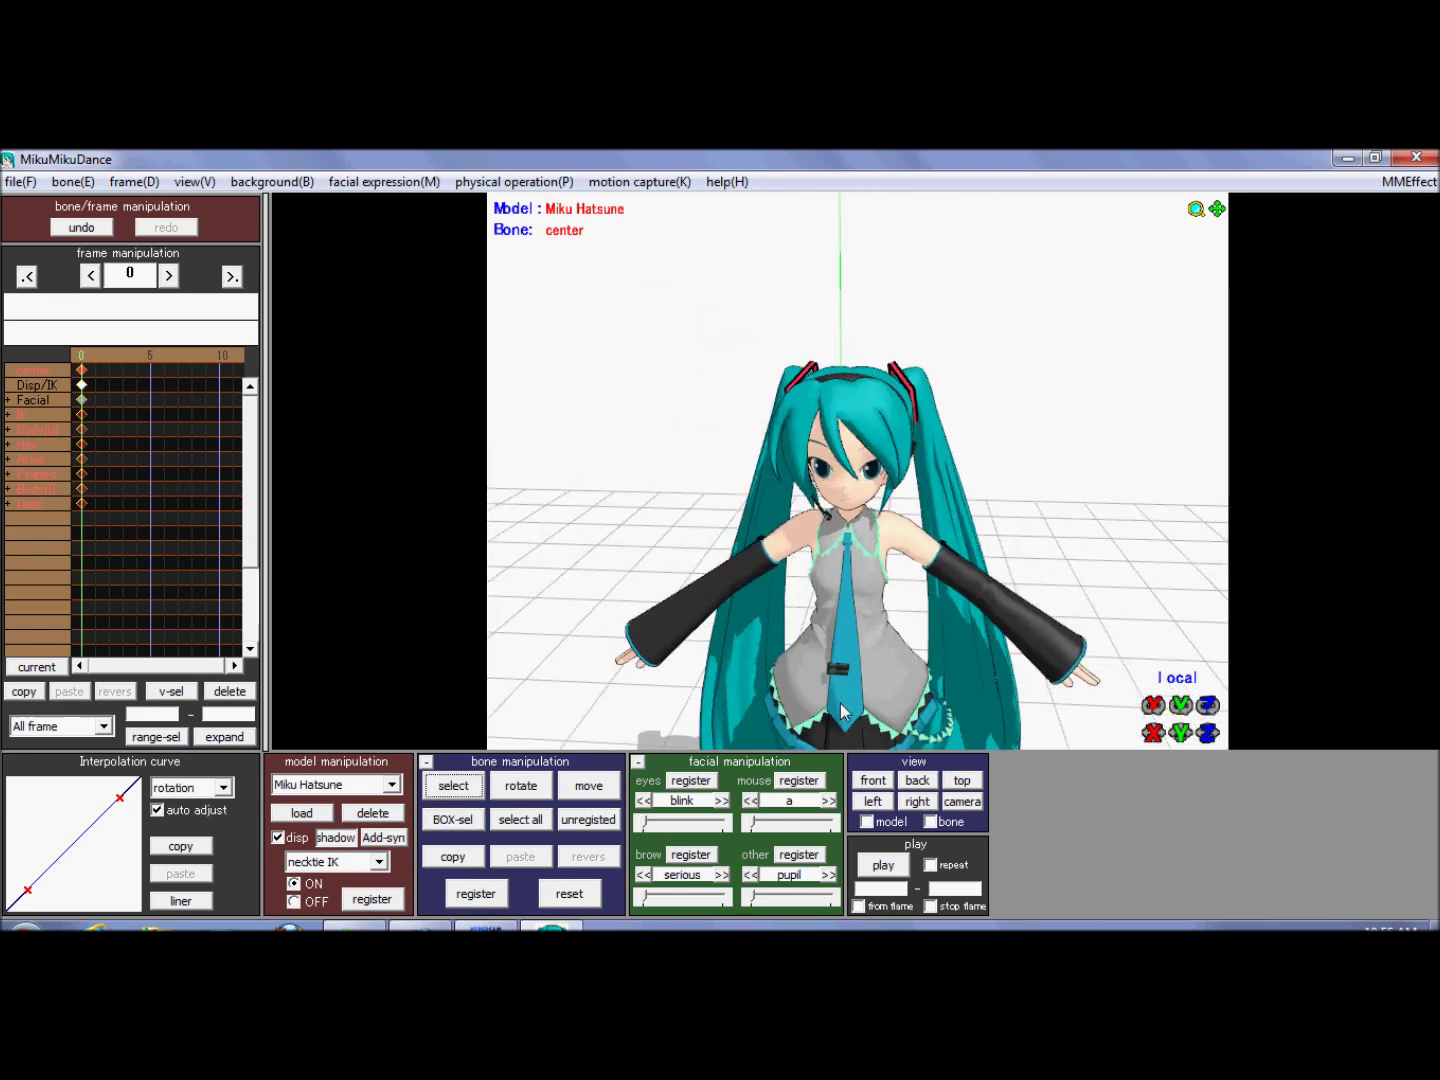
right_drag(866, 669, 884, 590)
scroll(884, 620, down, 1)
click(454, 787)
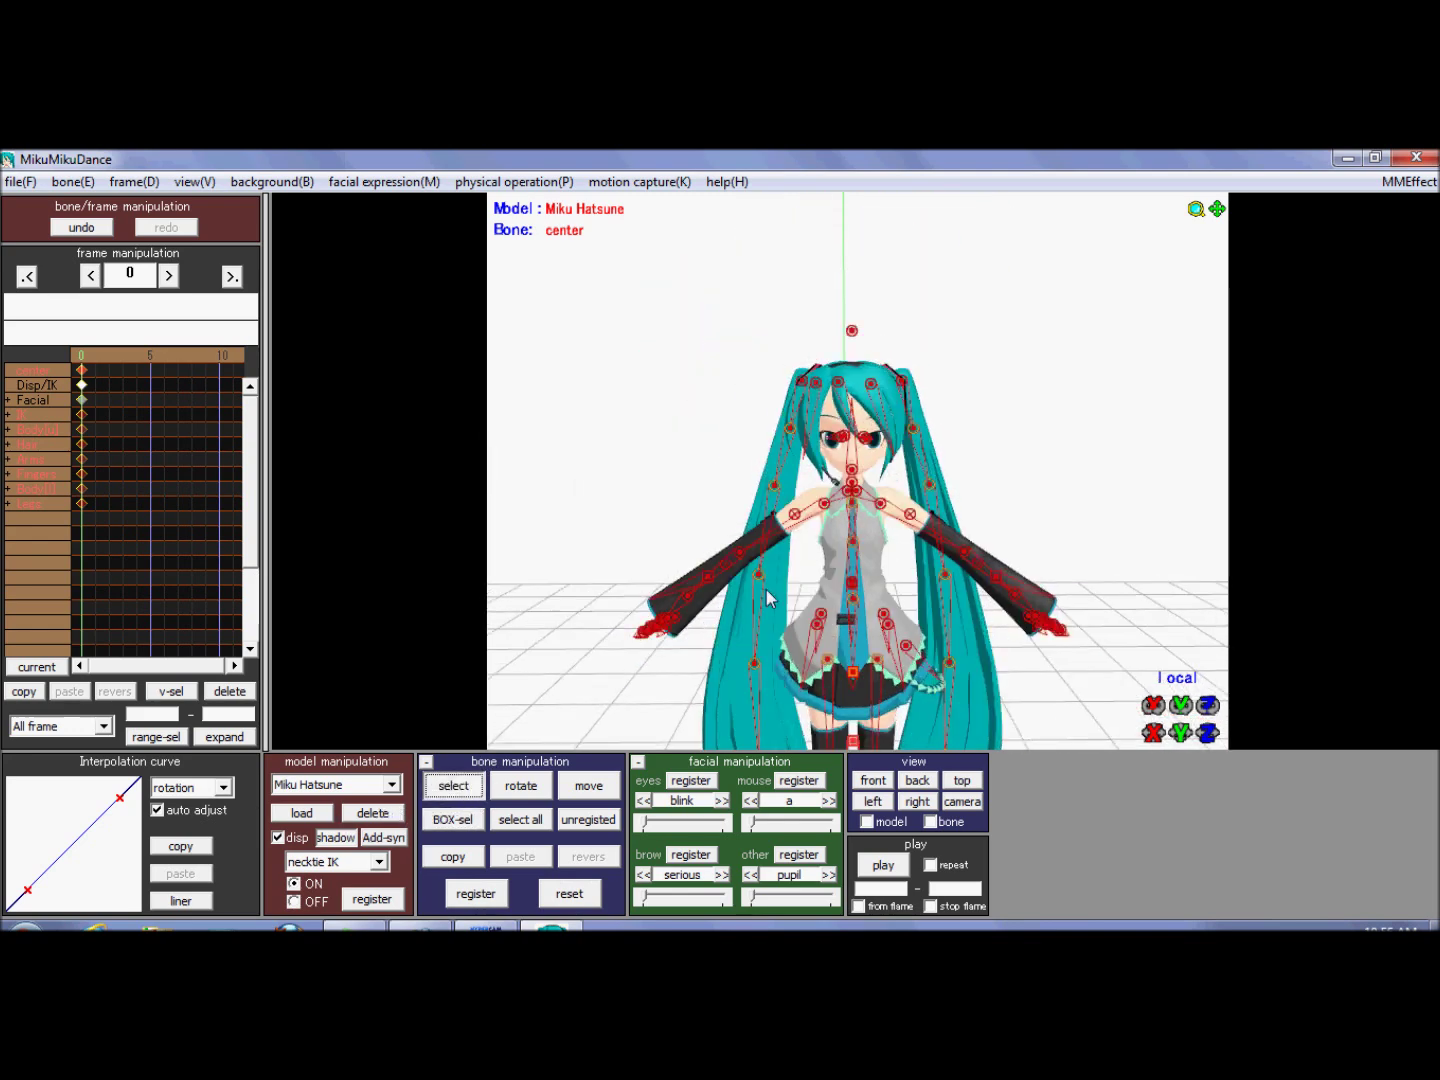
right_drag(845, 519, 820, 469)
middle_drag(795, 482, 900, 150)
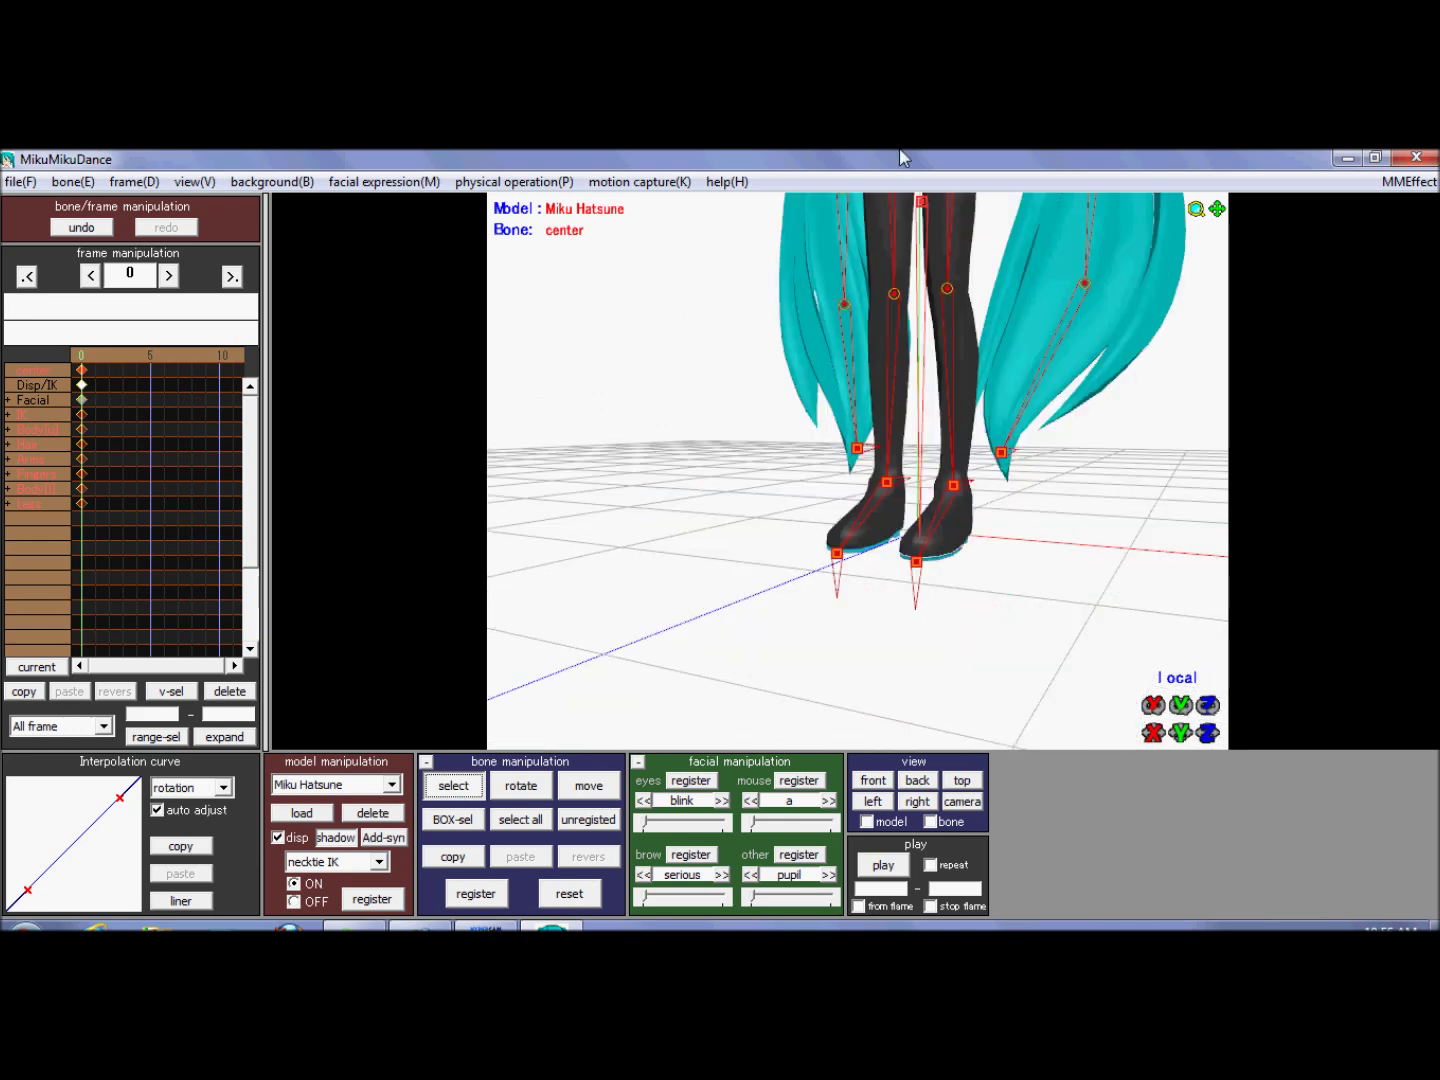
scroll(884, 596, up, 4)
right_drag(884, 595, 941, 491)
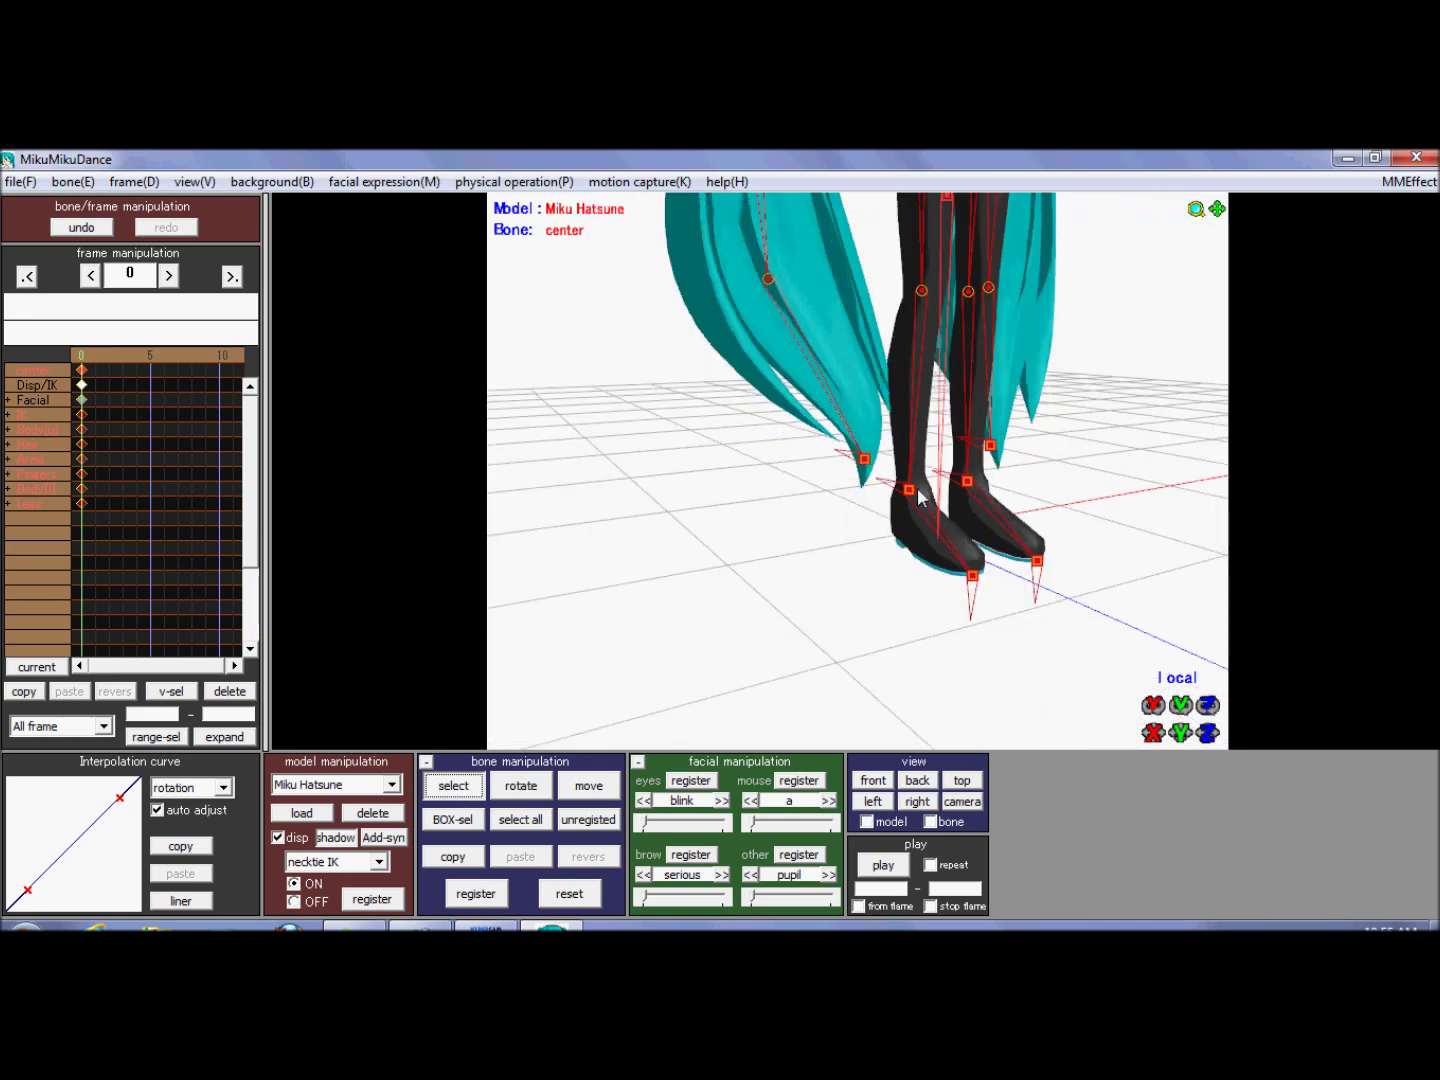
click(911, 491)
click(910, 488)
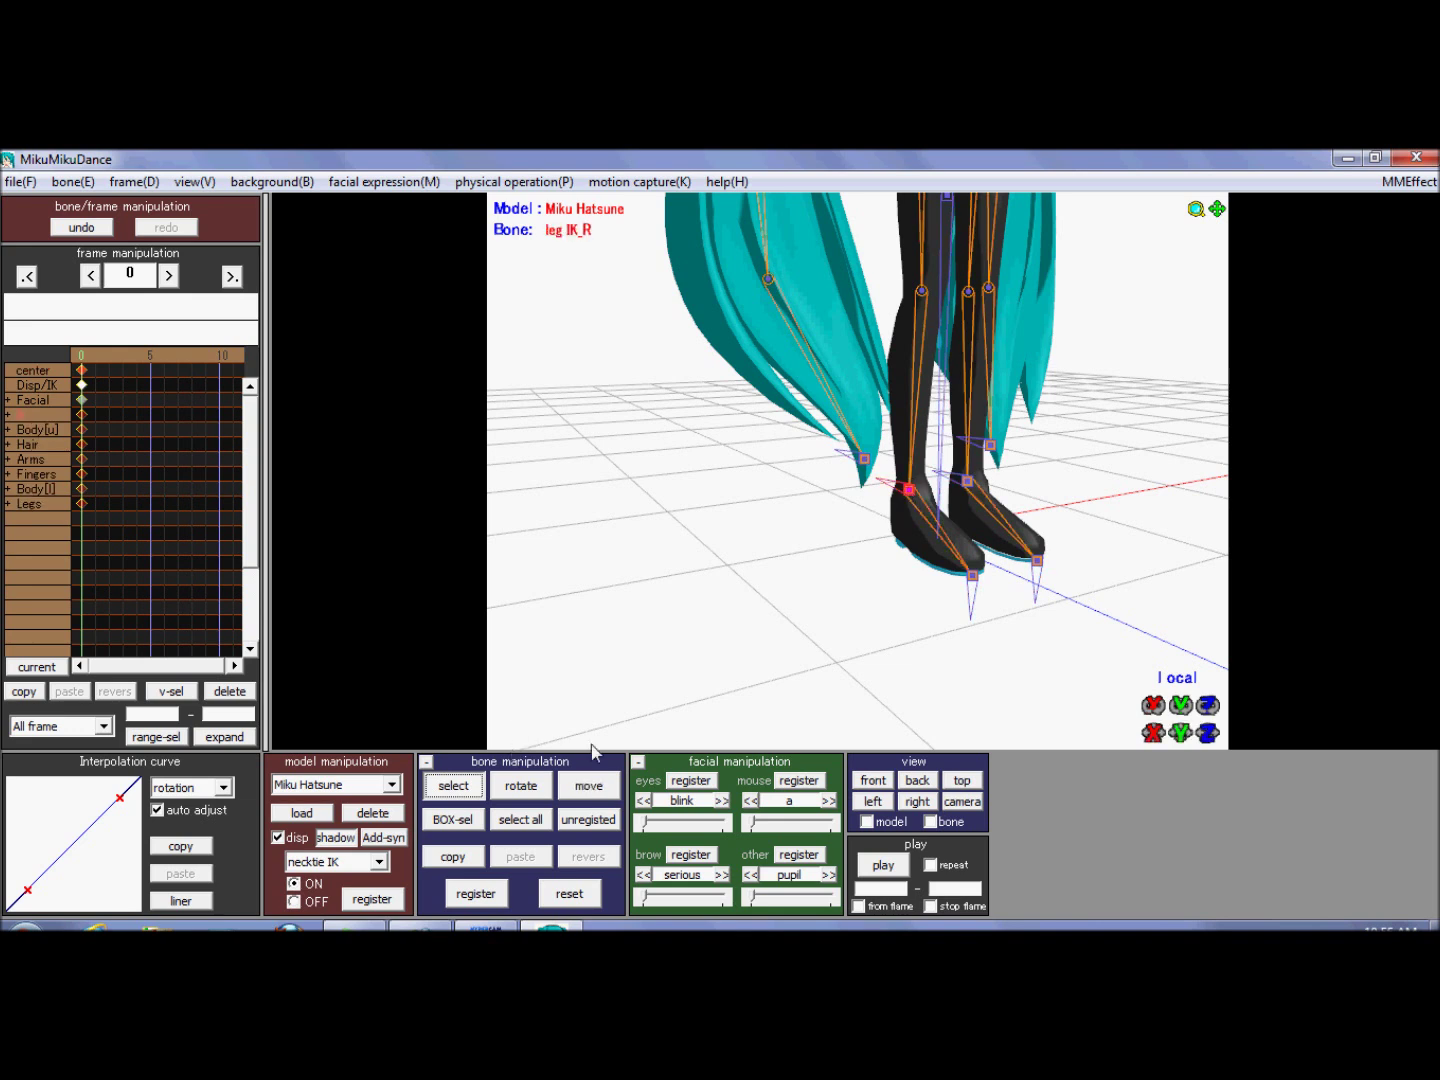
click(589, 786)
drag(905, 482, 888, 428)
click(570, 893)
Select the model's unregistered bones and register them at frame 0
middle_drag(1067, 313, 821, 715)
right_drag(820, 715, 731, 715)
scroll(731, 716, up, 1)
middle_drag(861, 473, 857, 582)
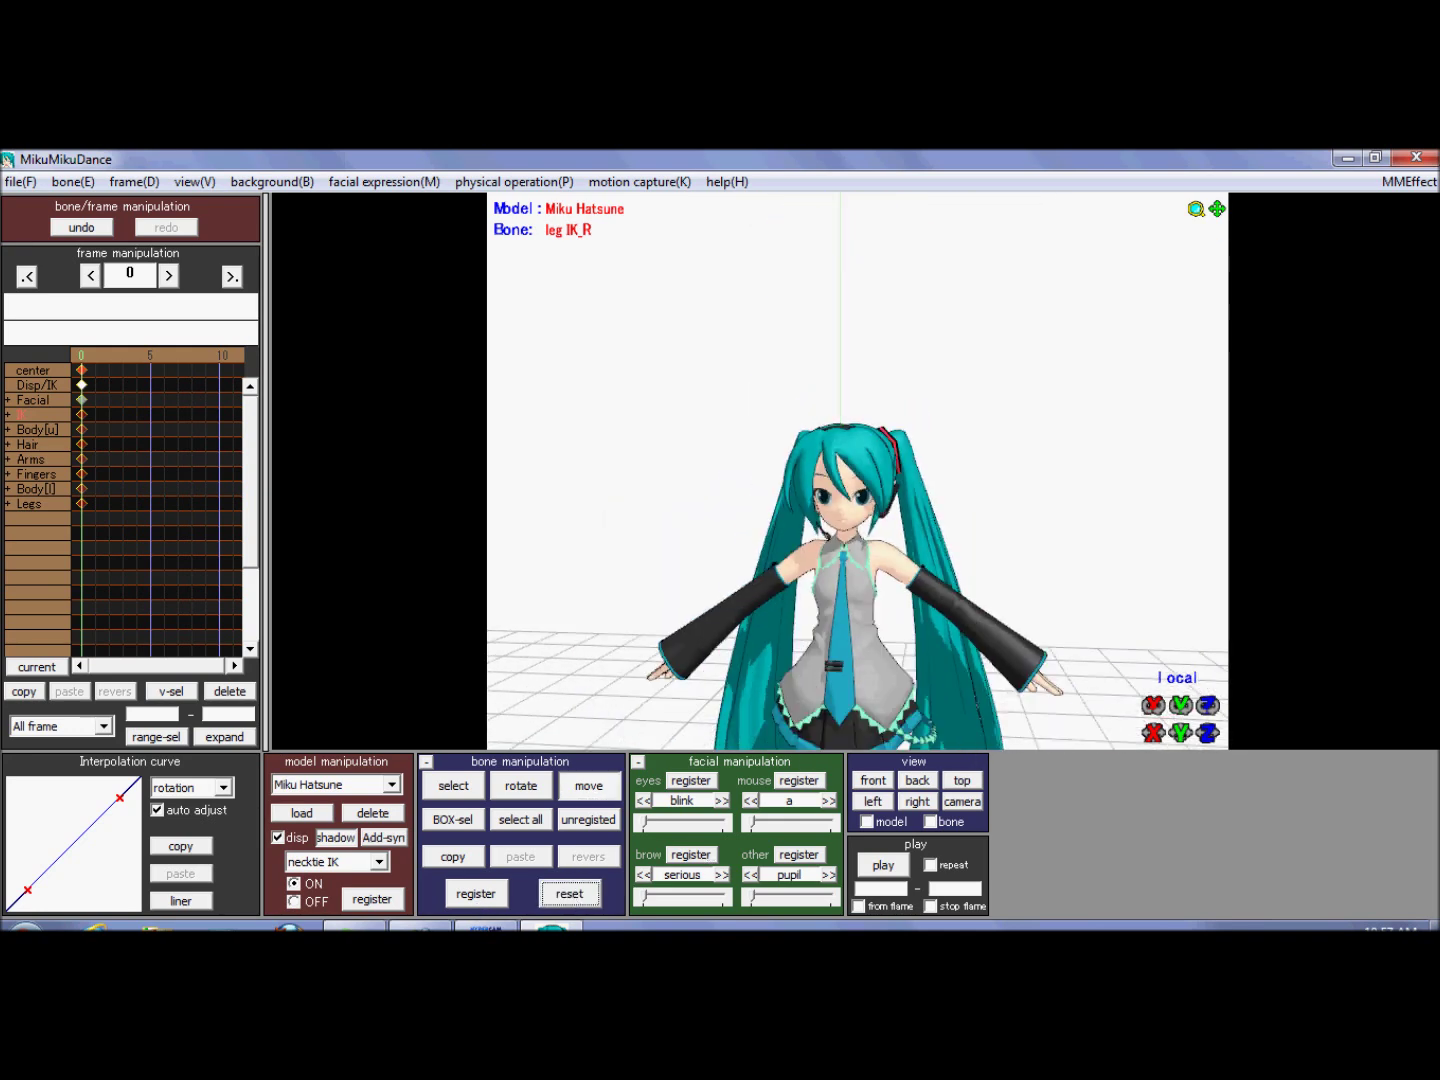
click(450, 788)
middle_drag(878, 420, 924, 170)
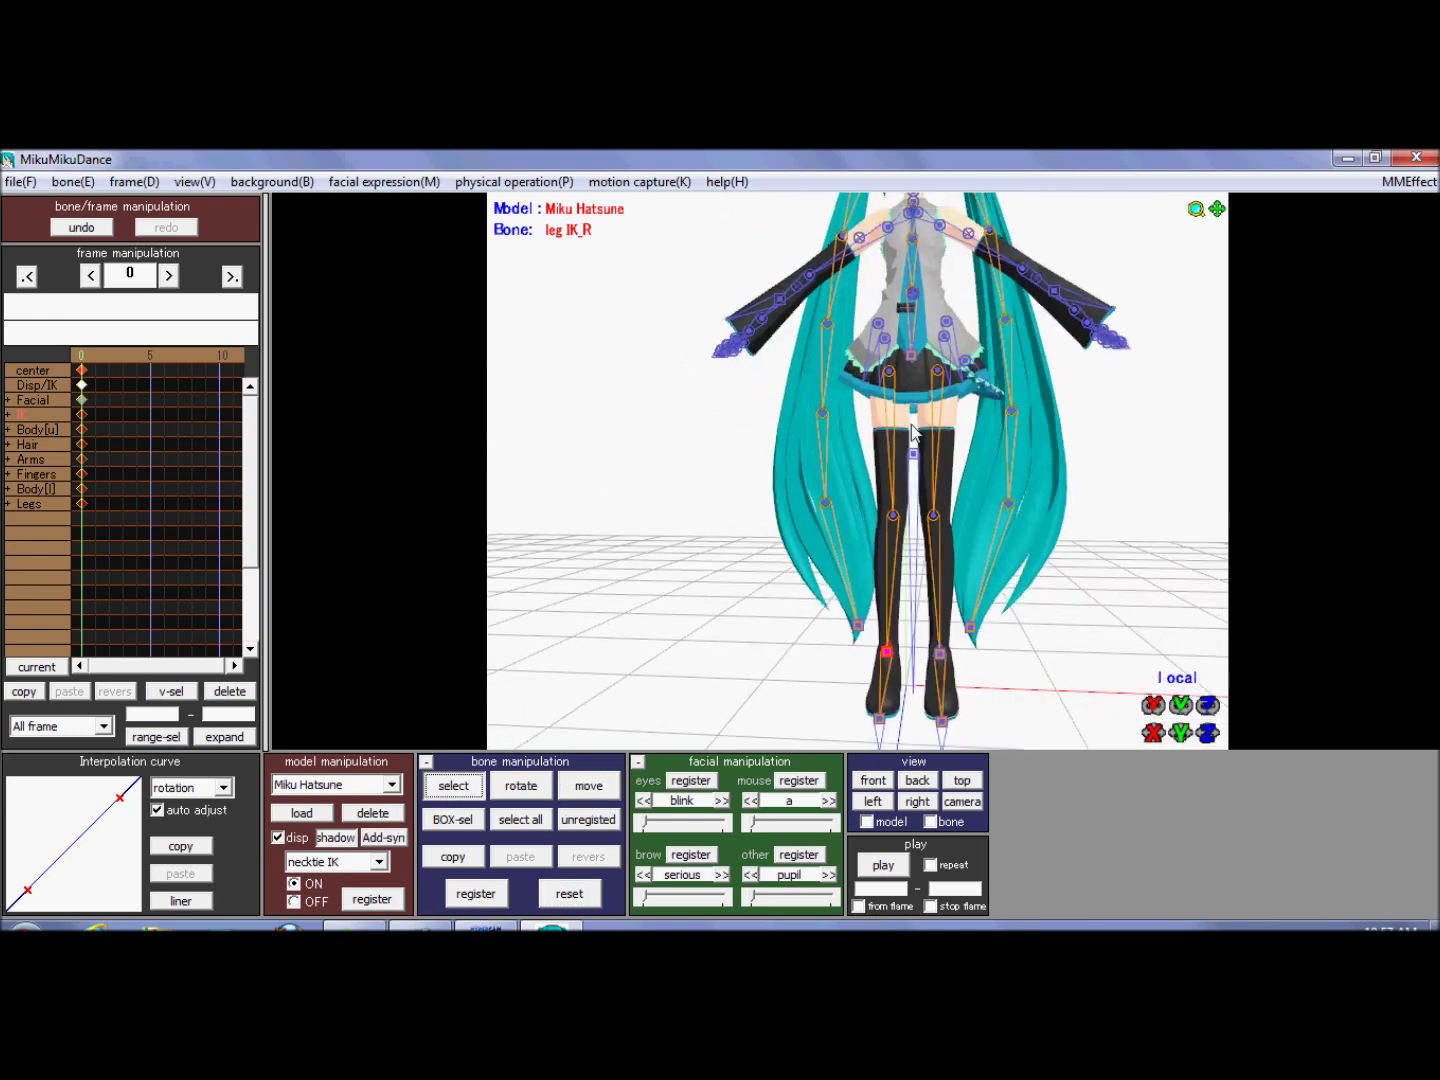
click(891, 517)
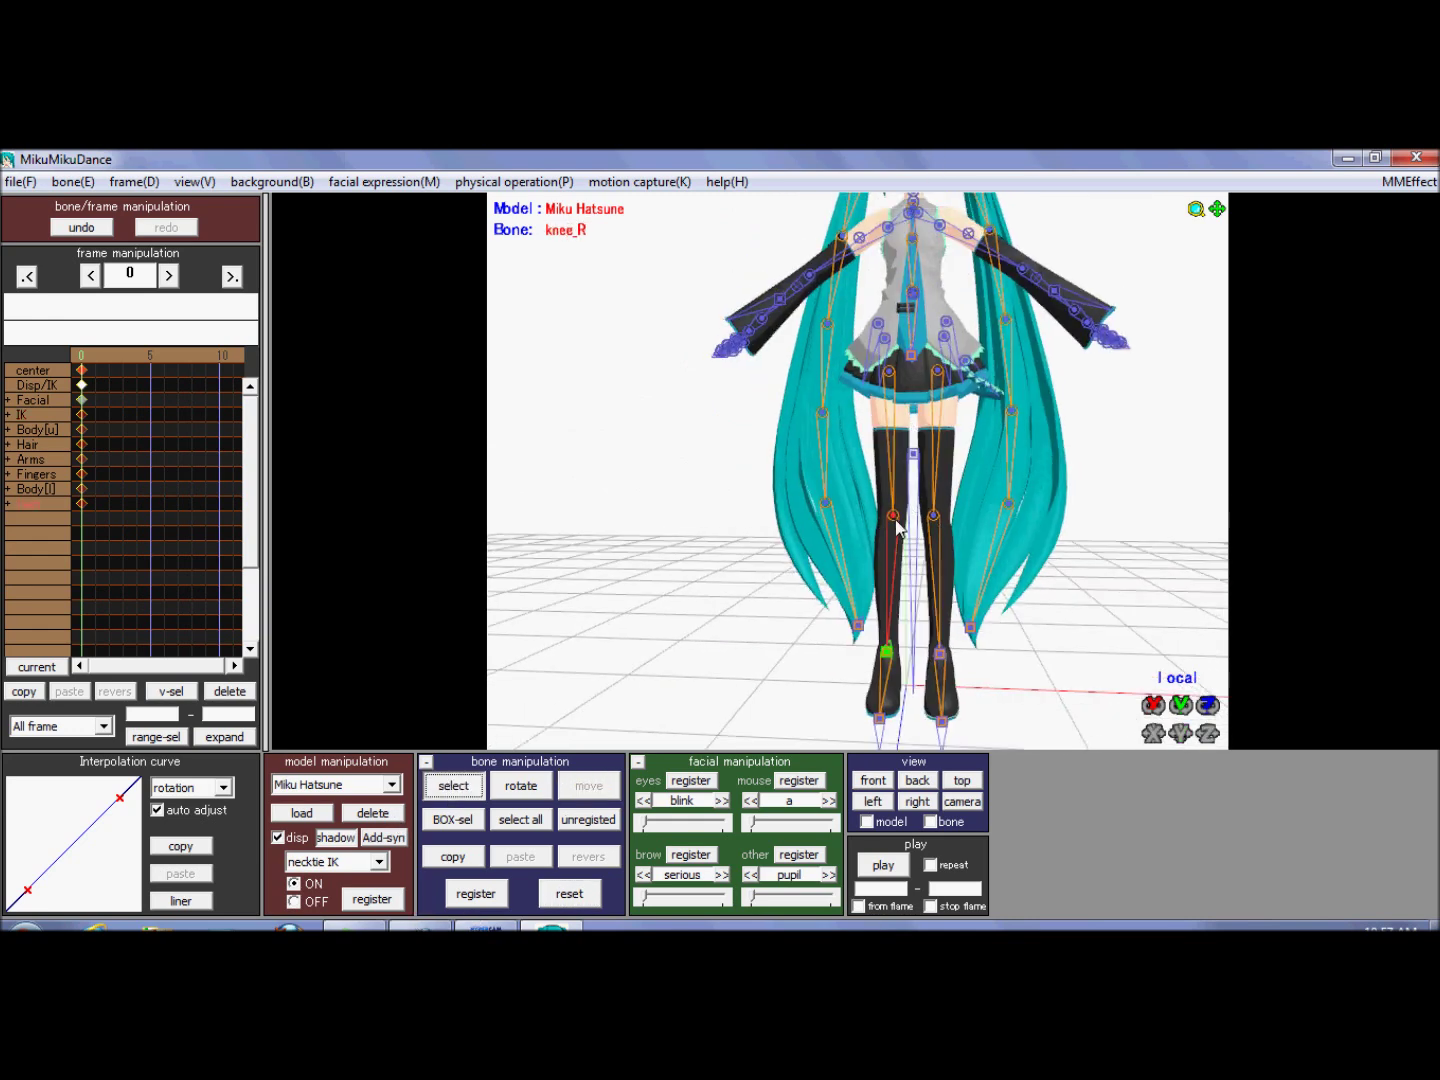
click(606, 821)
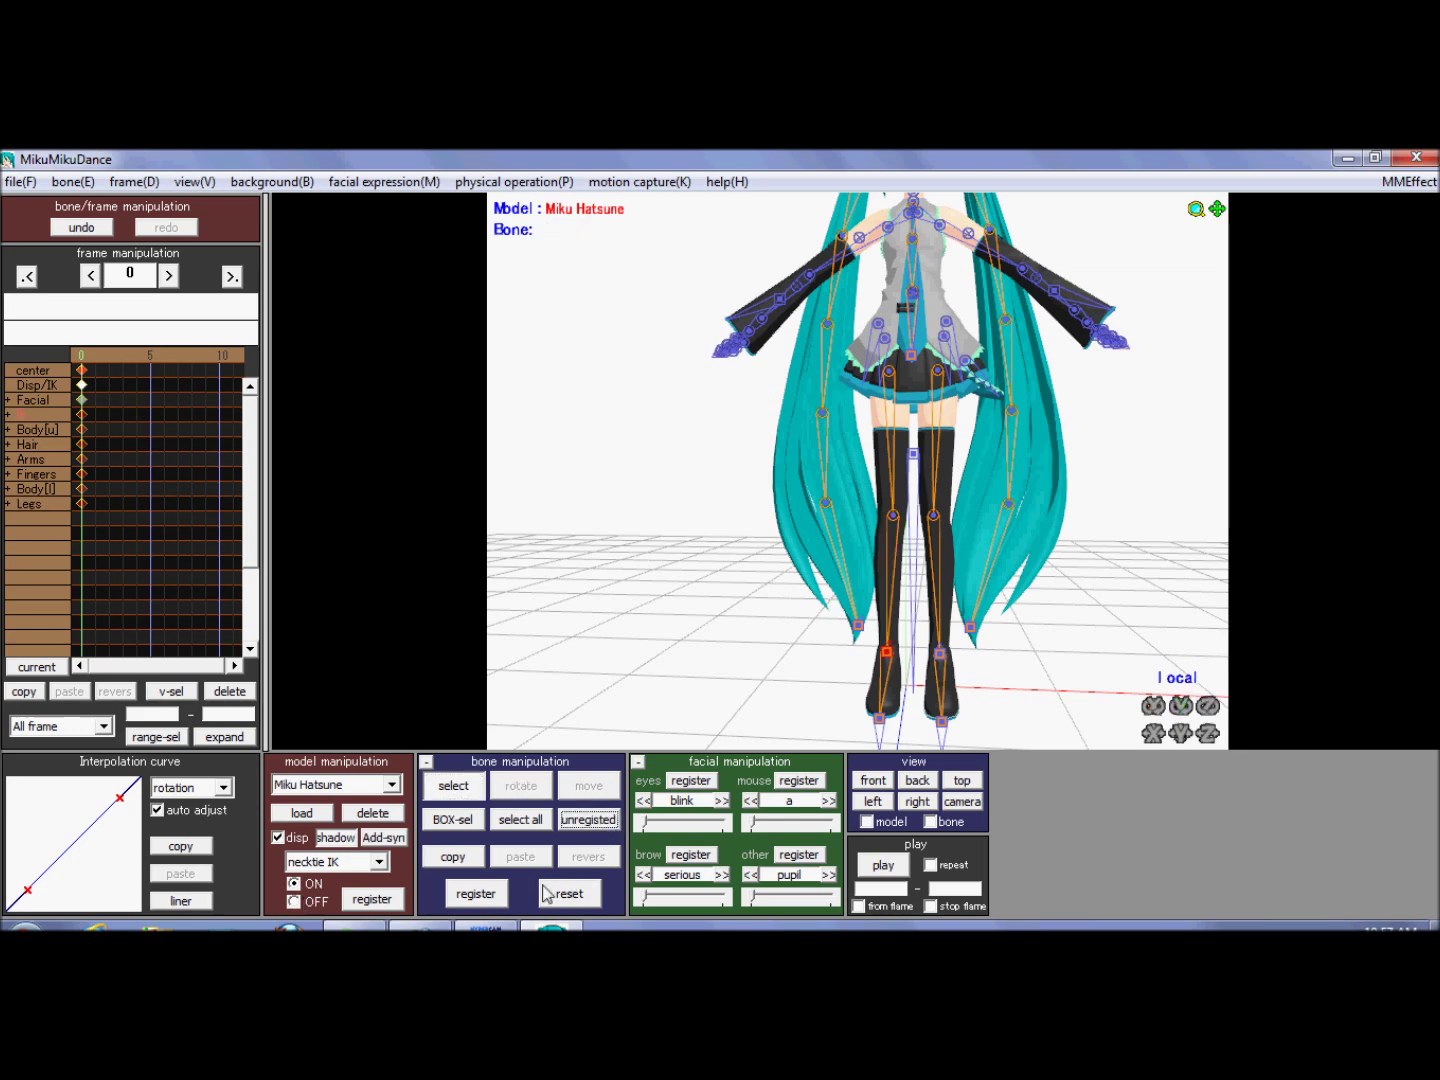
click(447, 786)
Bring the model's face into a close-up front view and examine it
scroll(1138, 281, down, 3)
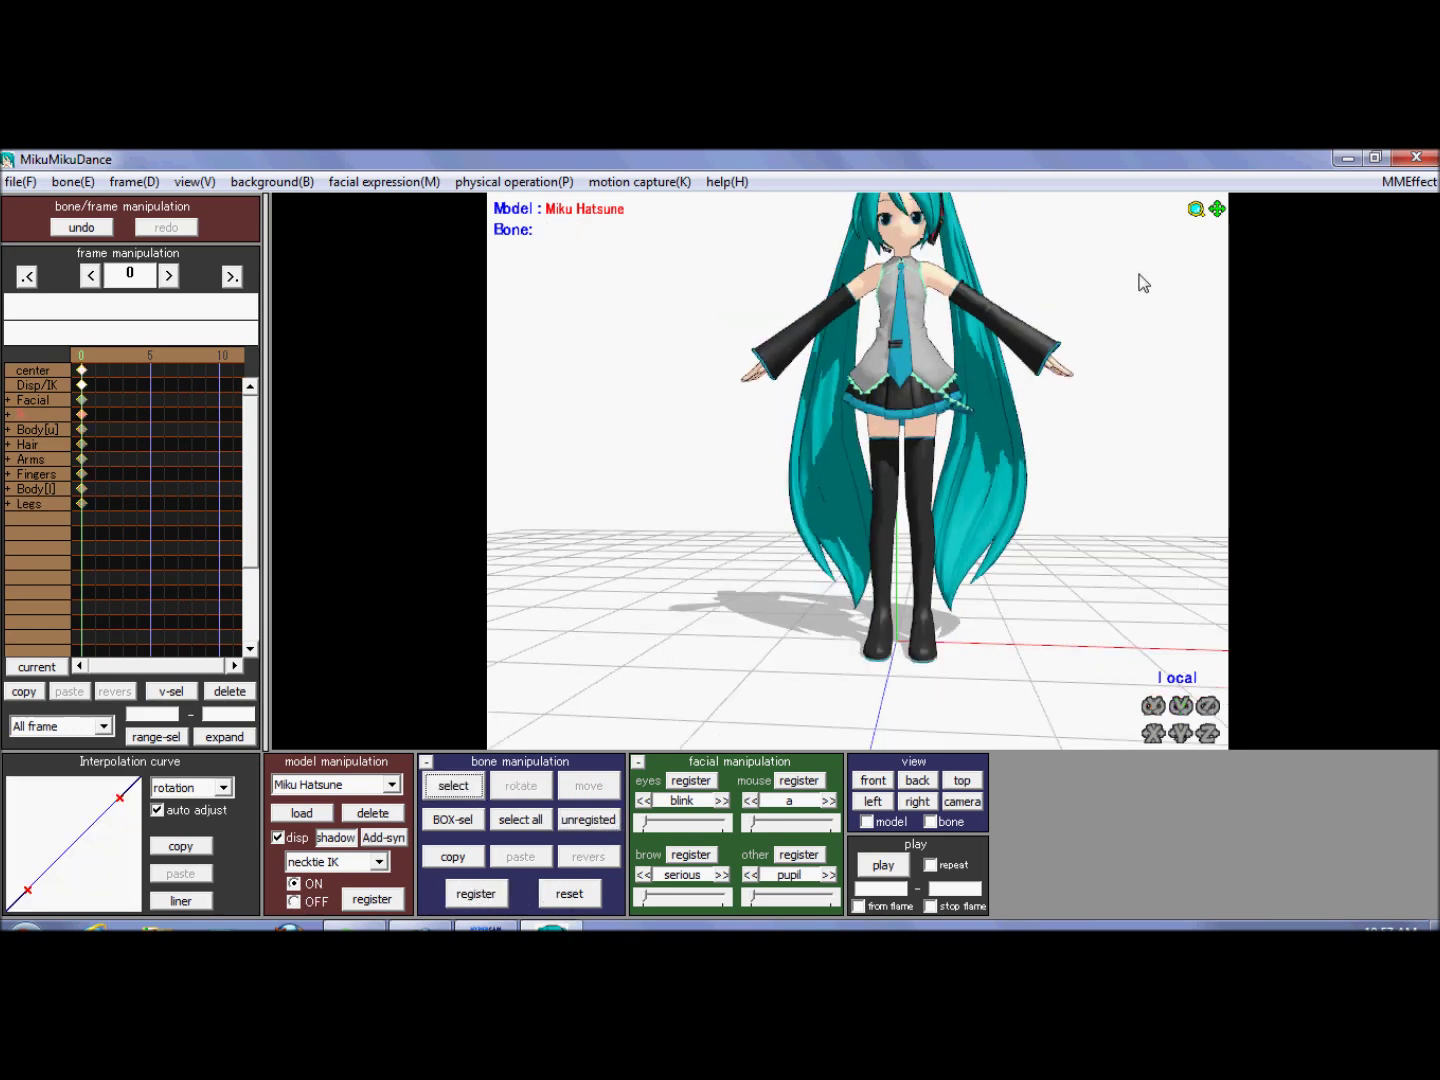
scroll(1139, 280, up, 2)
middle_drag(985, 401, 858, 728)
scroll(822, 665, up, 3)
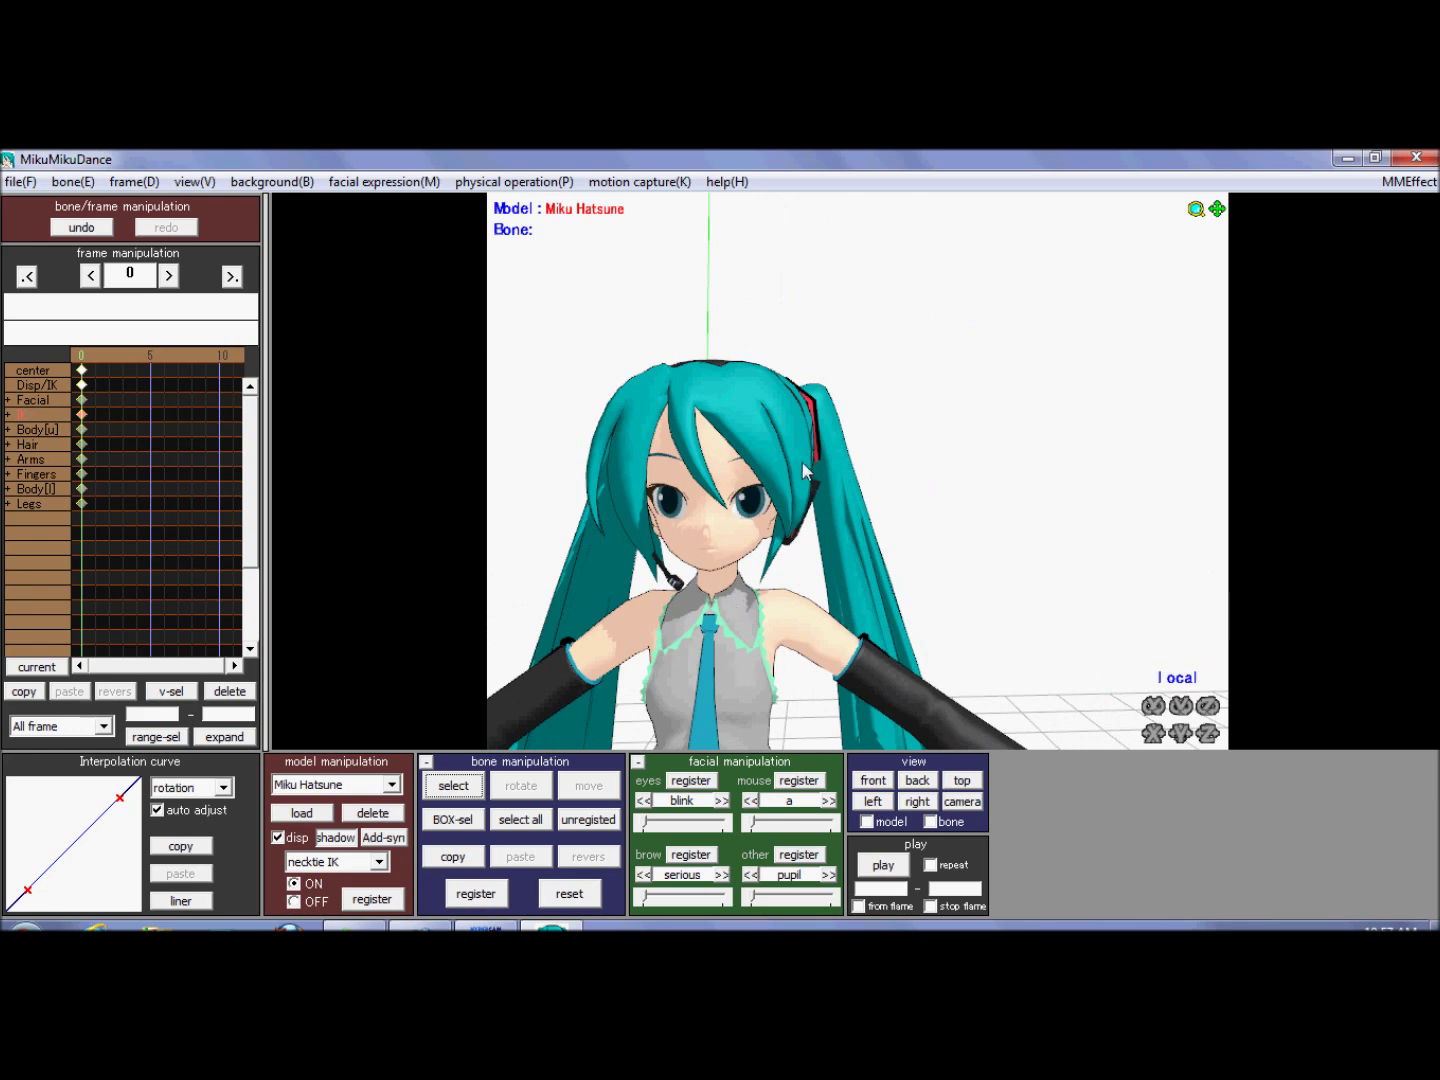
scroll(868, 463, up, 2)
middle_drag(869, 466, 894, 455)
scroll(894, 455, down, 4)
scroll(893, 455, up, 2)
right_drag(859, 481, 975, 552)
right_drag(848, 544, 689, 498)
scroll(698, 535, up, 3)
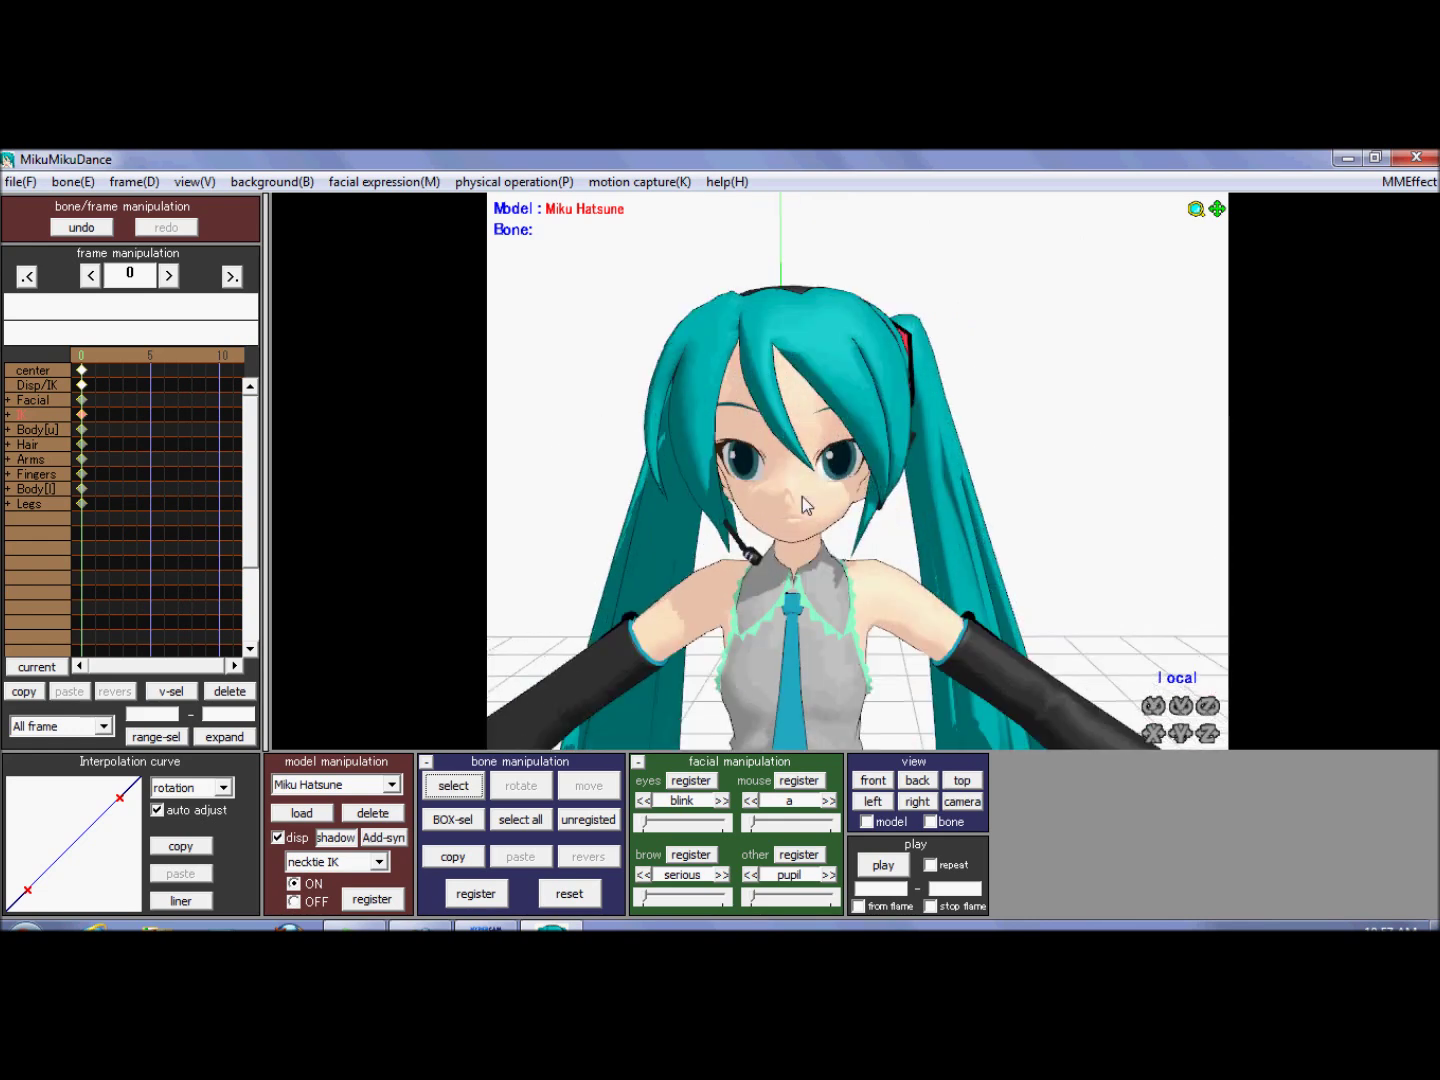
middle_drag(803, 497, 813, 503)
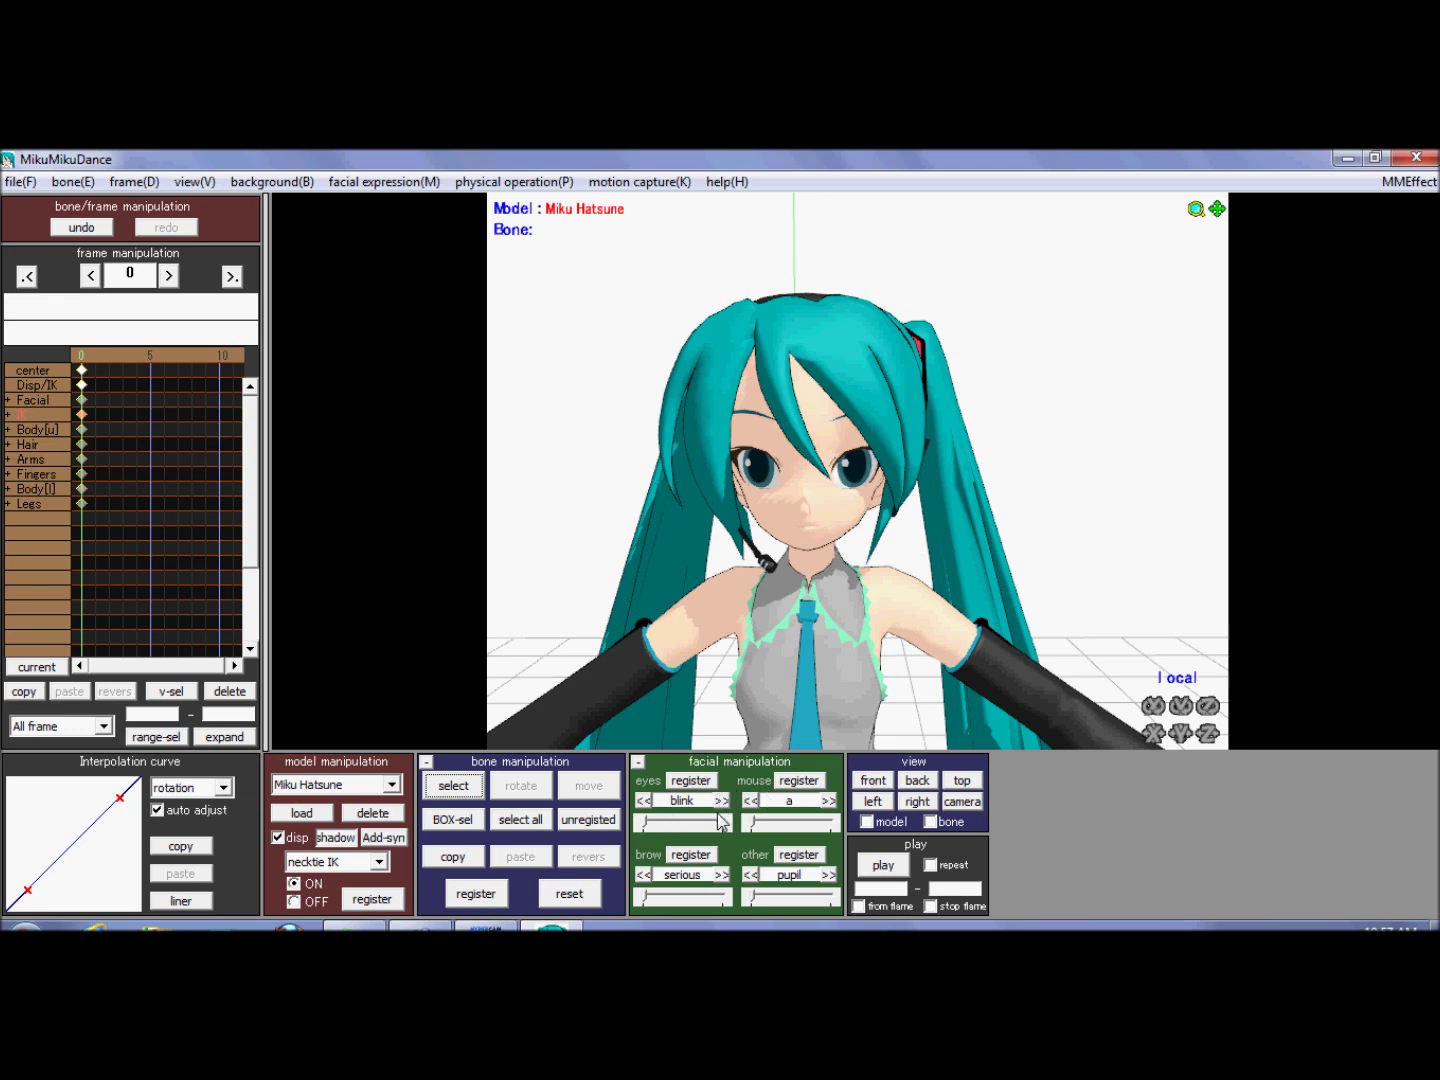
Set the eyes expression to close>< at full strength and register it at frame 0
click(644, 801)
click(643, 801)
click(644, 801)
click(644, 801)
drag(645, 822, 726, 823)
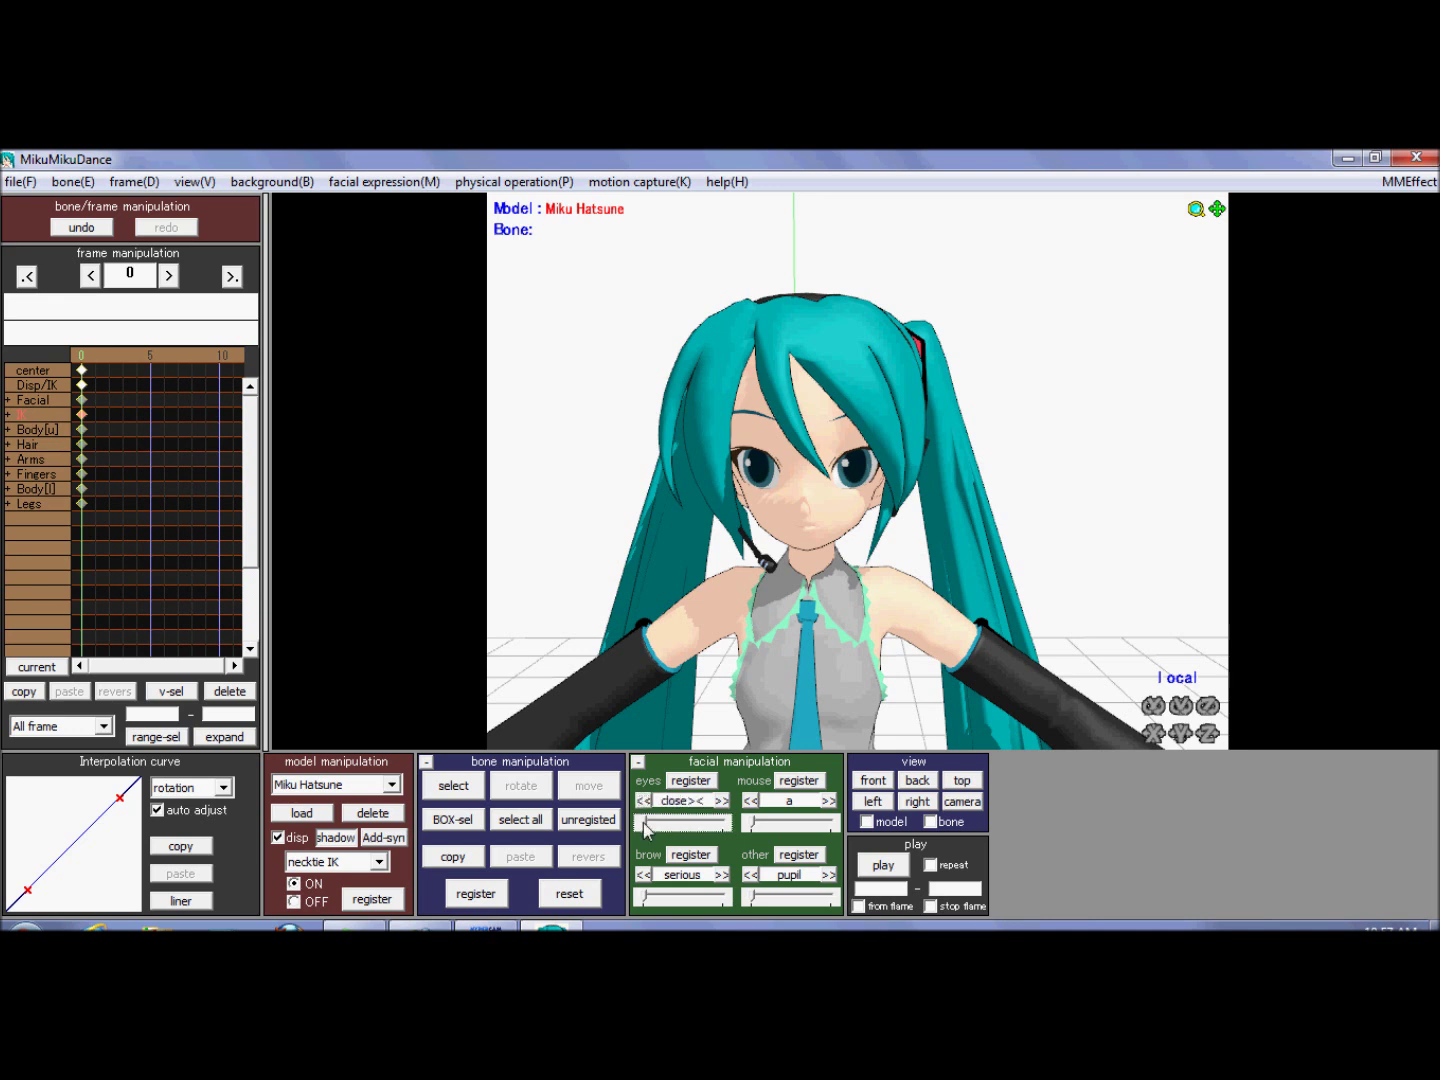
click(686, 781)
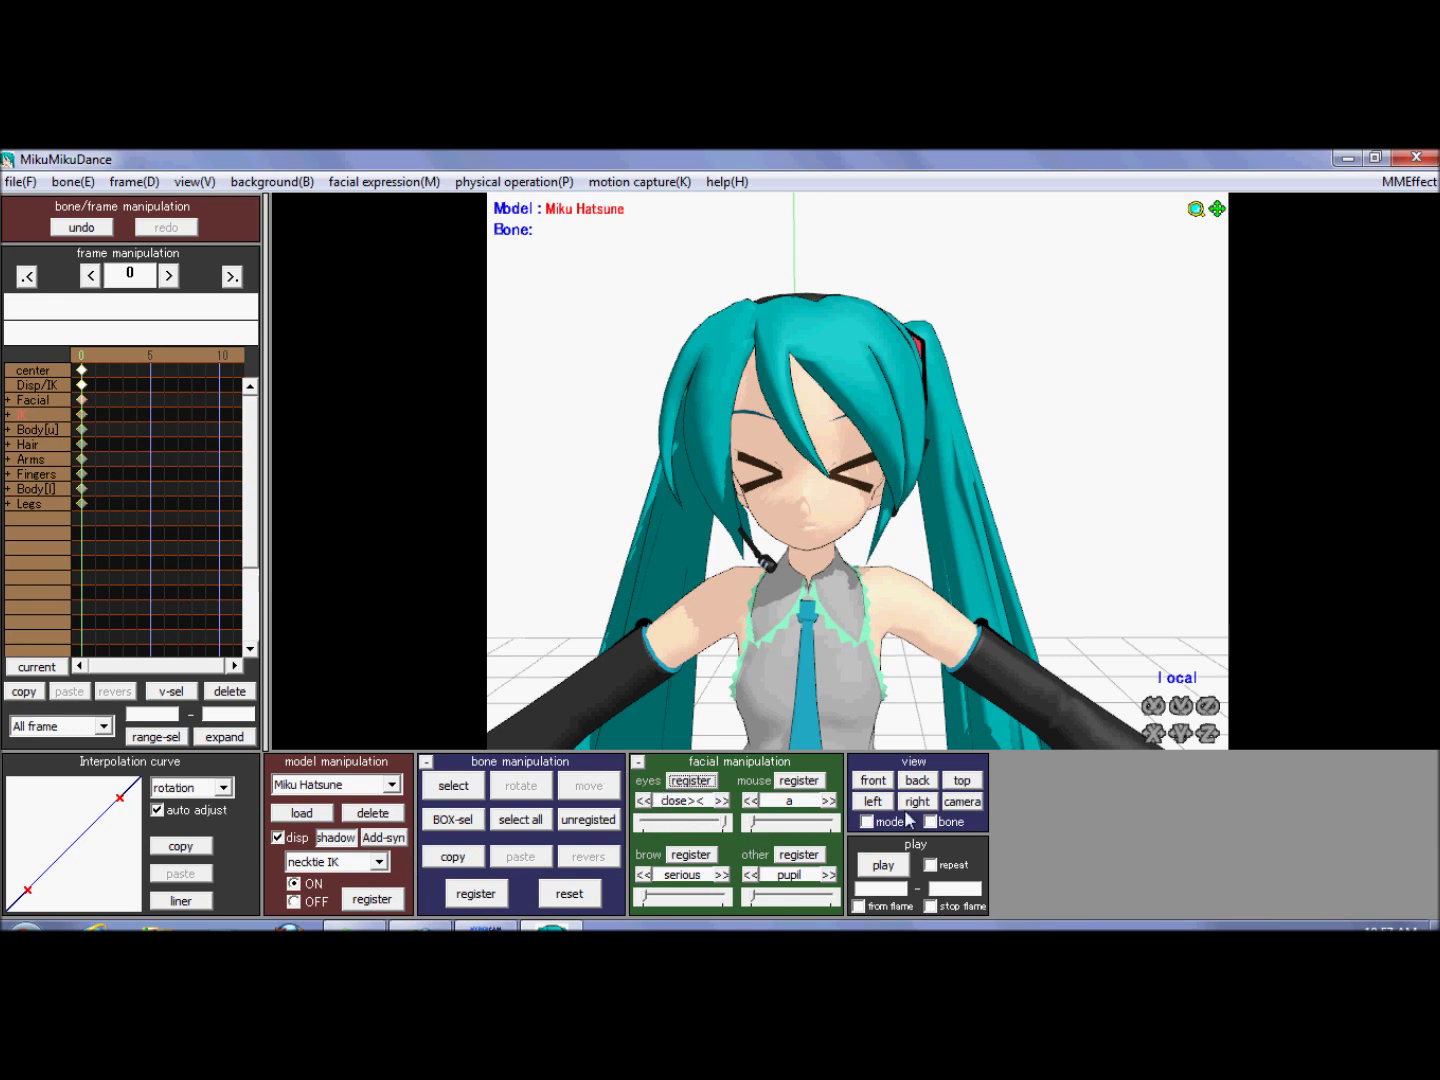
Set the mouth expression to triangle at full strength
click(828, 801)
click(828, 801)
drag(754, 830, 845, 829)
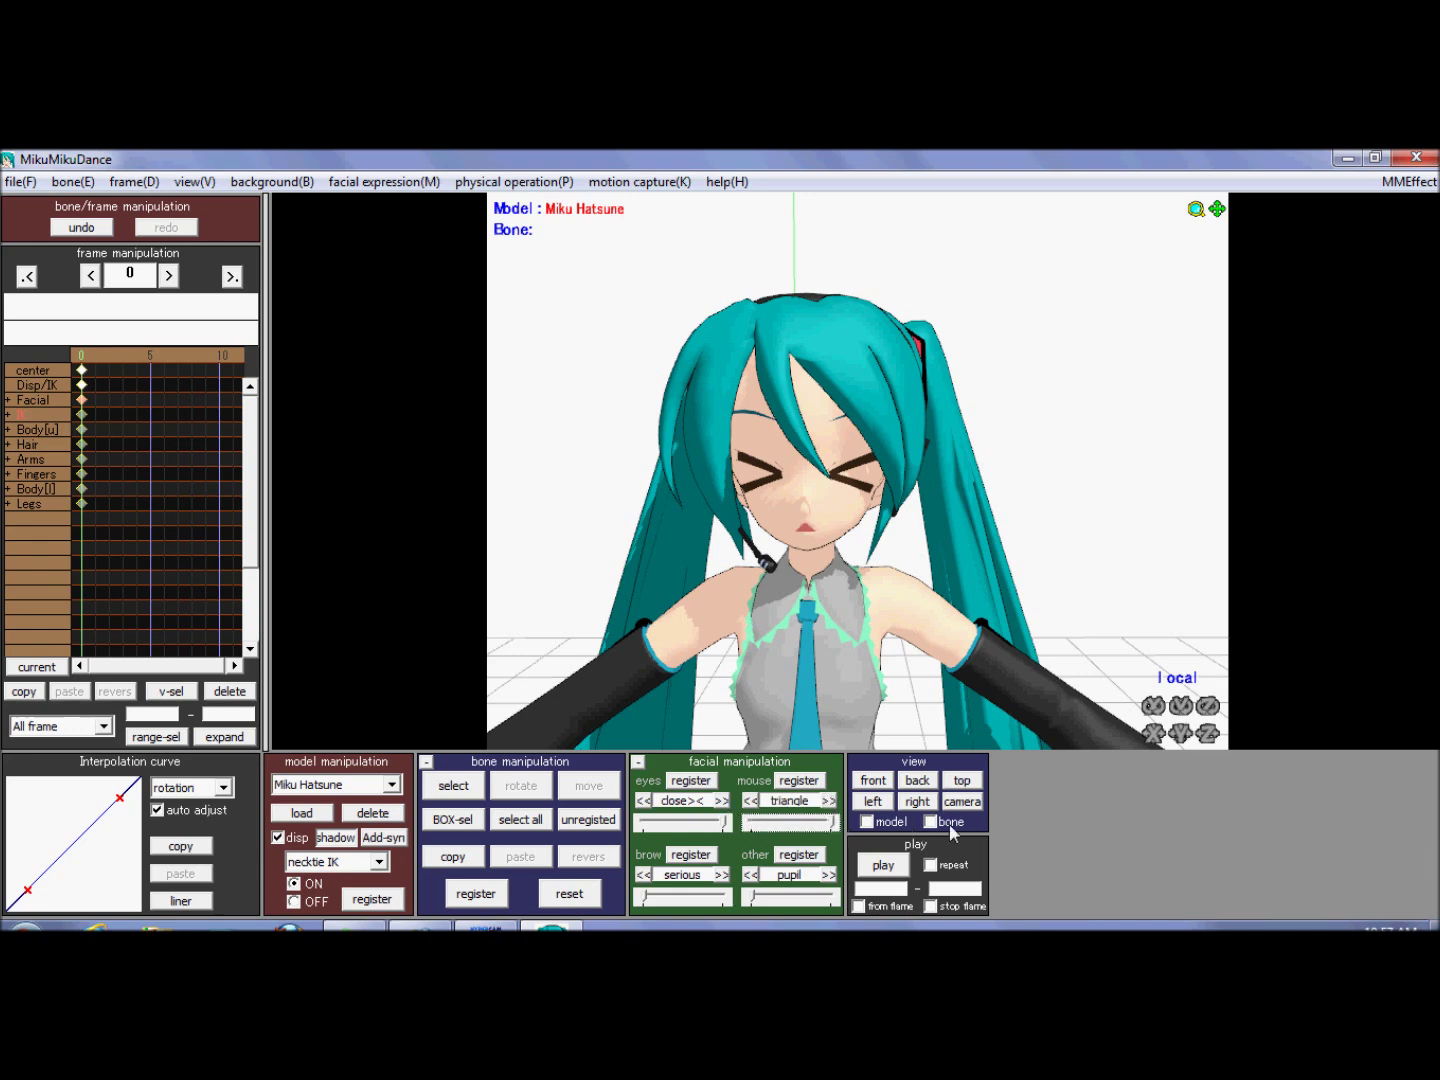
Register the triangle mouth expression at frame 0, and bring the eyes' close>< expression back to zero strength and register it
click(798, 781)
right_drag(803, 709, 180, 697)
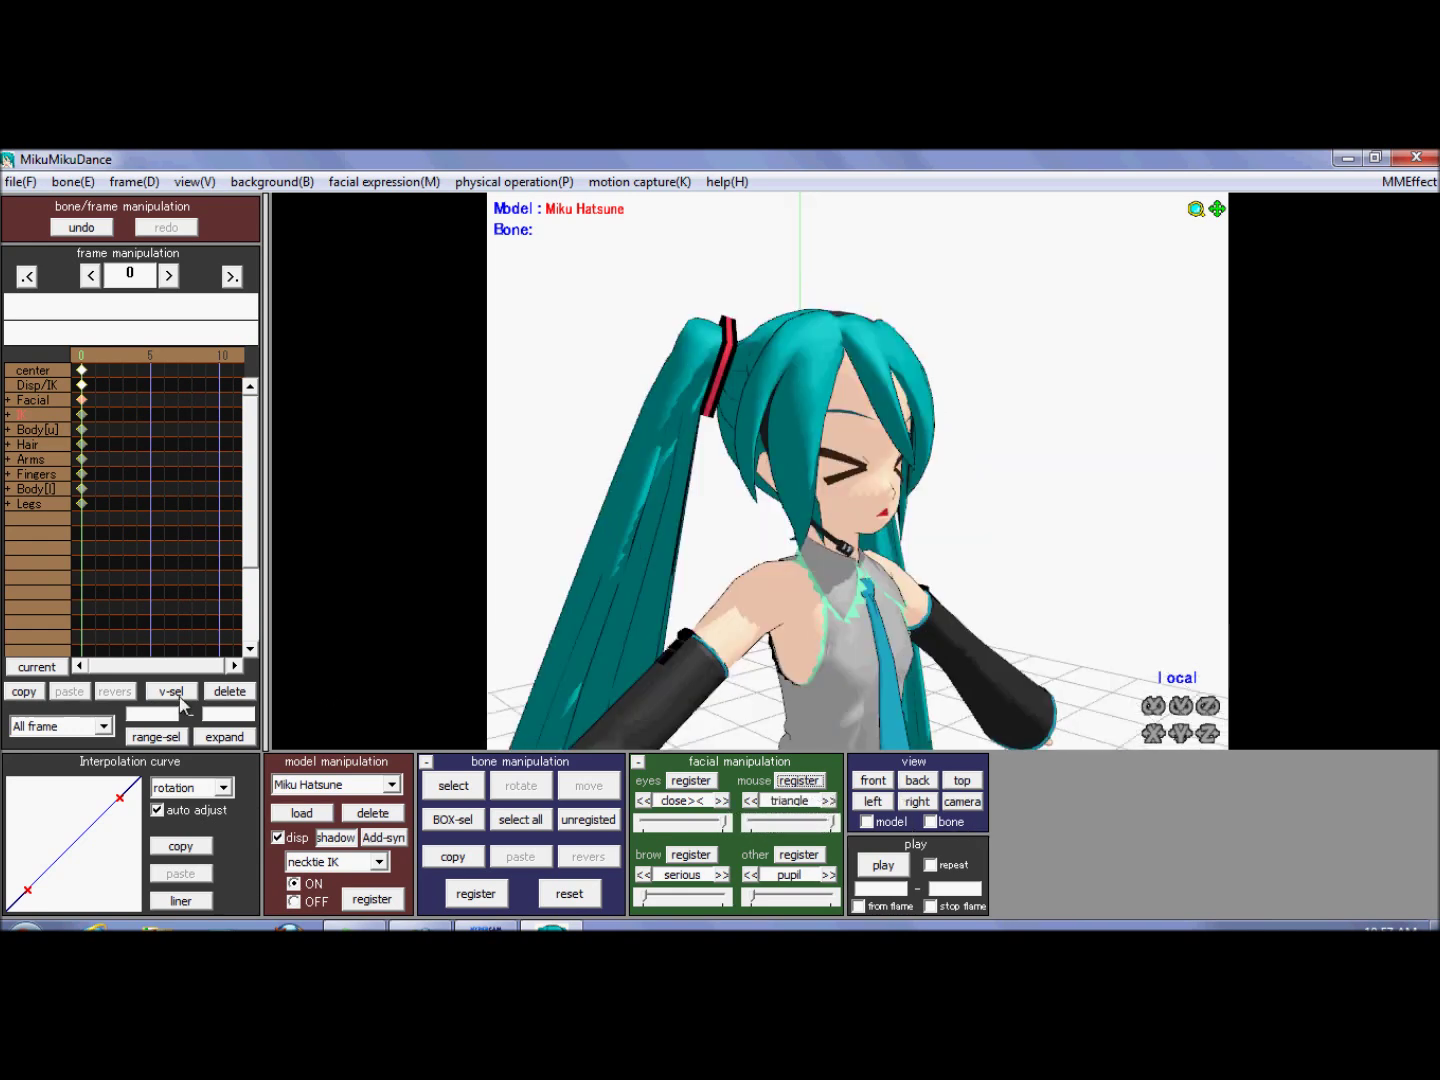
right_drag(1067, 669, 842, 734)
scroll(949, 713, up, 3)
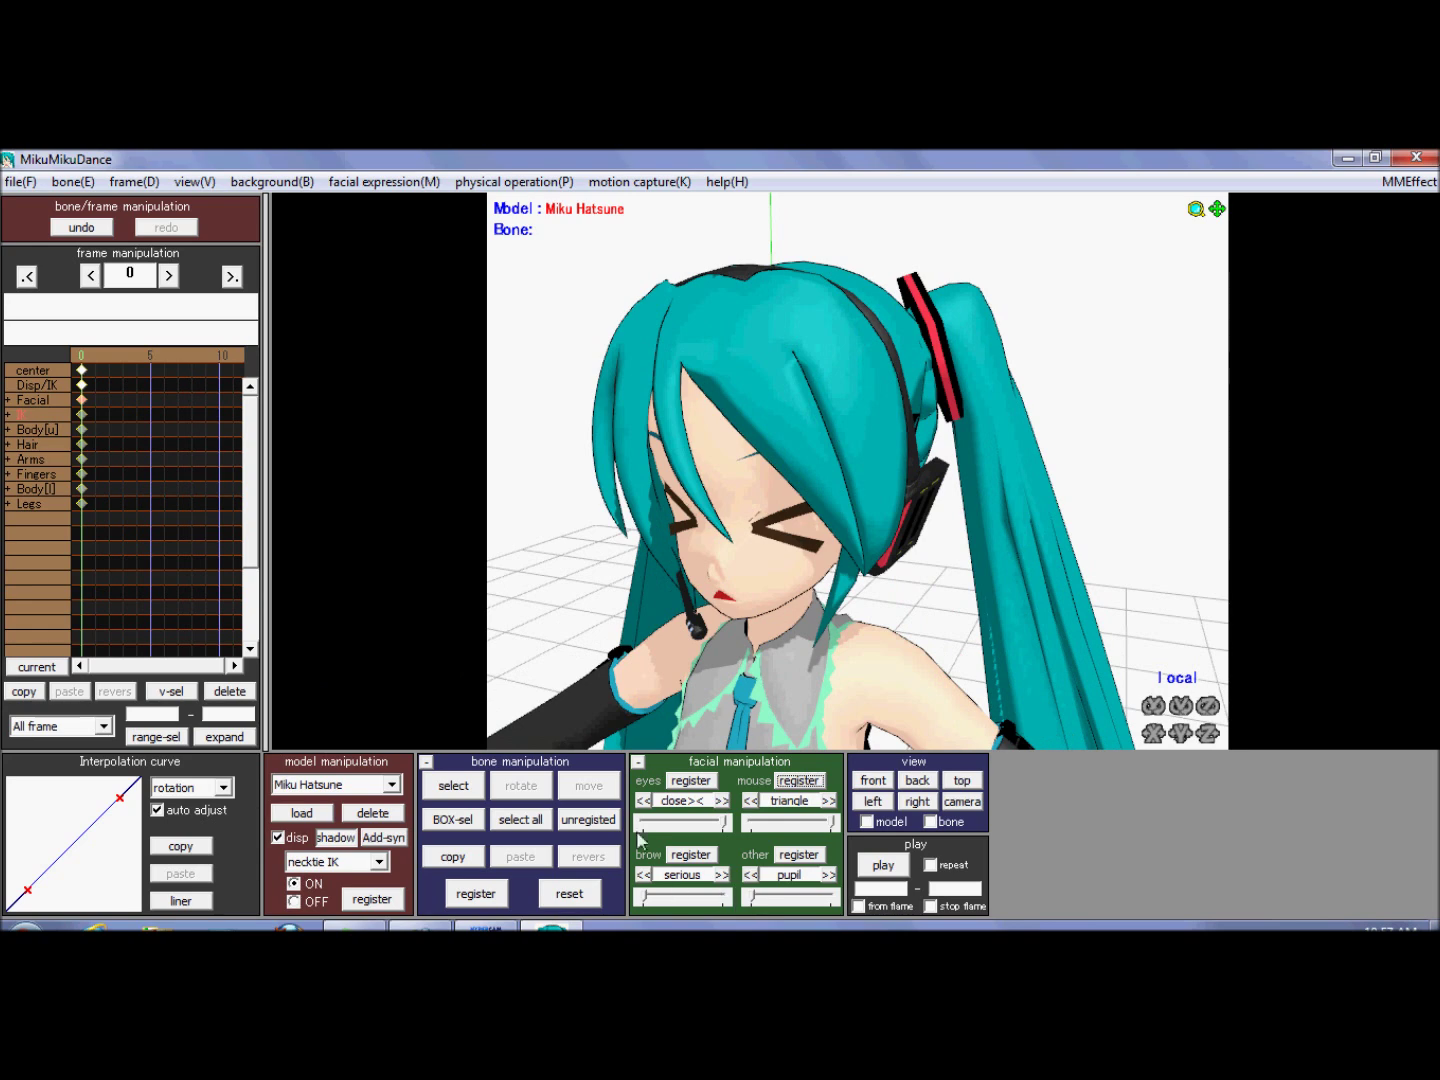
drag(724, 823, 644, 822)
click(689, 780)
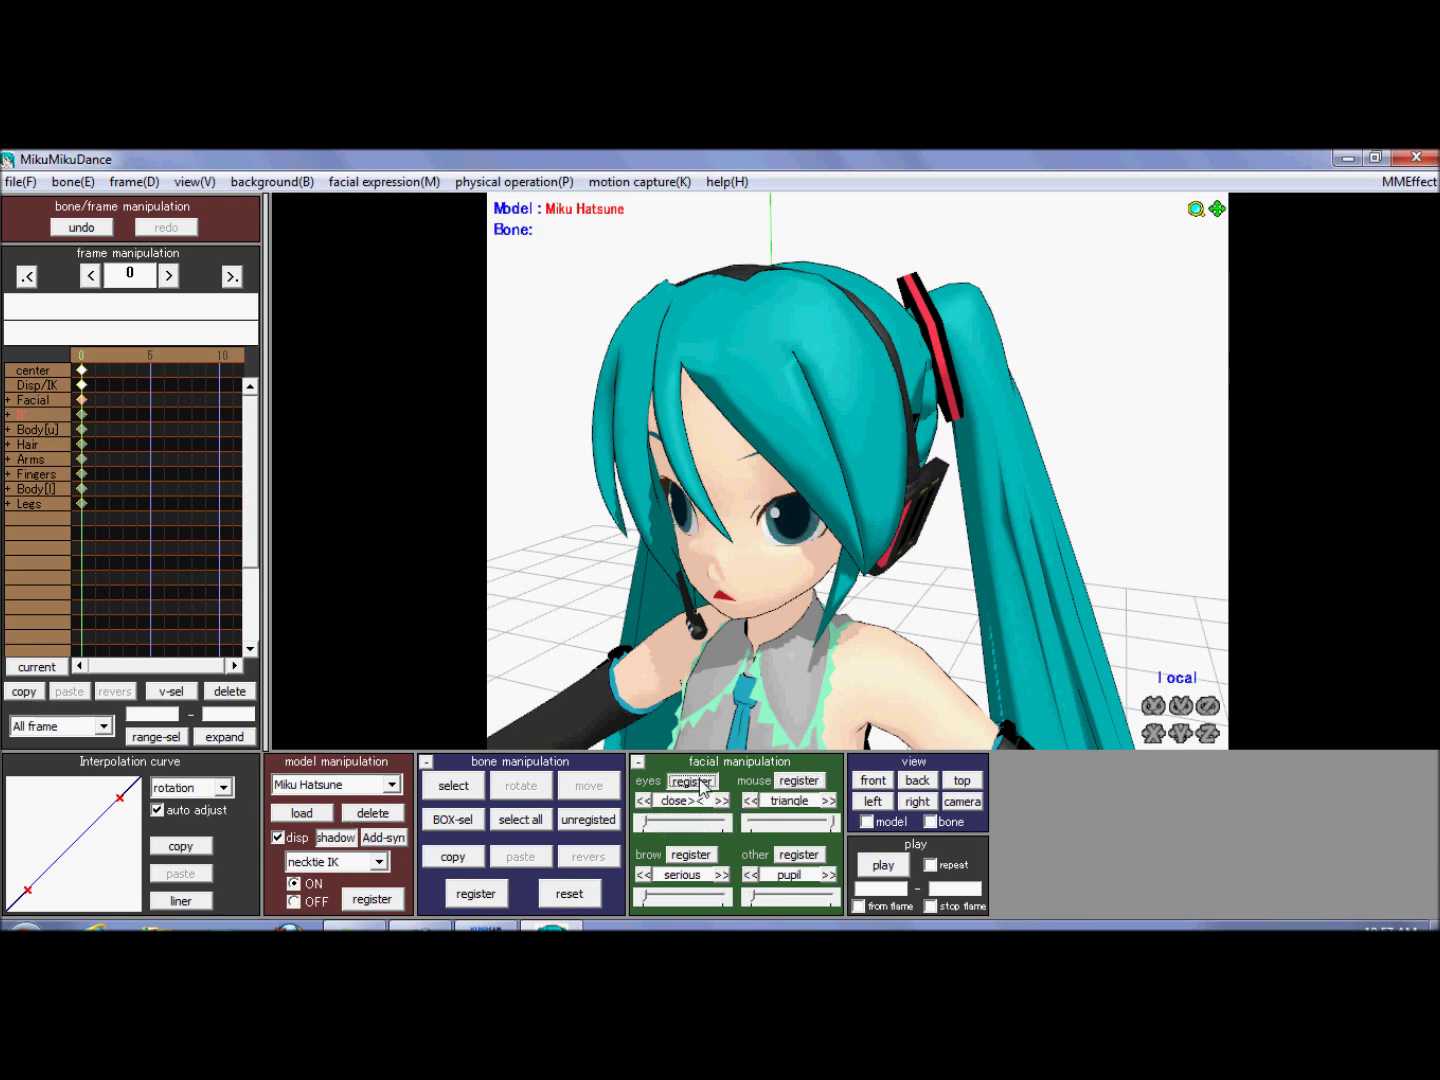
Set the other expression pupil to full strength and register it at frame 0
drag(752, 897, 1204, 843)
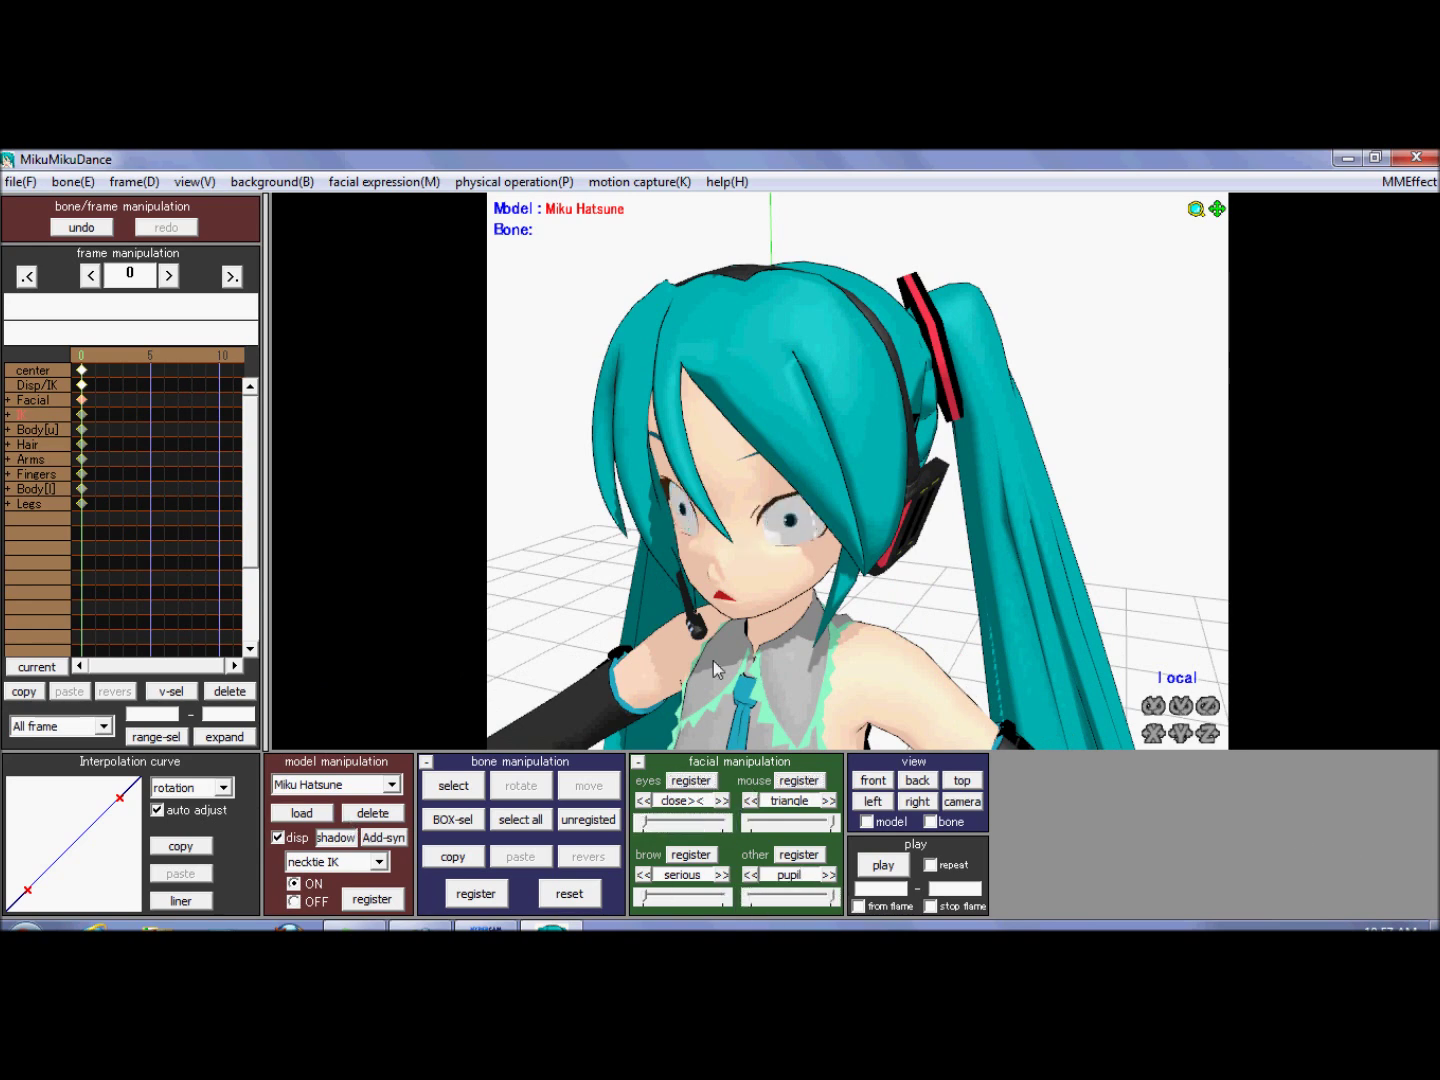
scroll(711, 659, down, 3)
right_drag(711, 659, 851, 655)
scroll(753, 646, up, 2)
scroll(755, 654, up, 1)
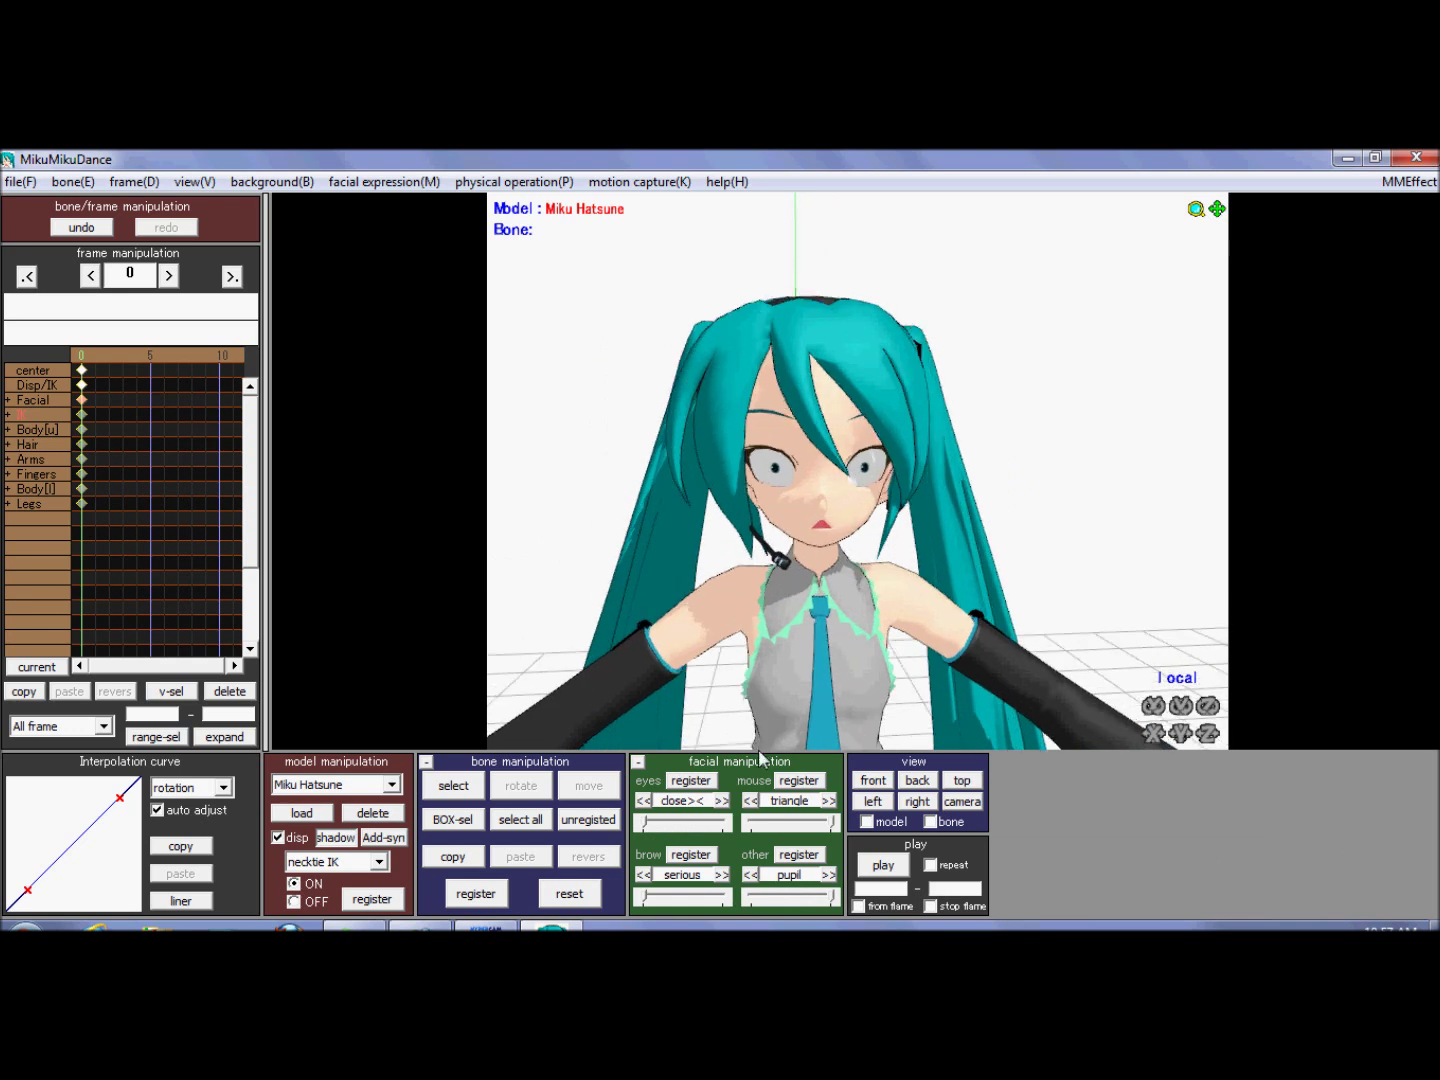
click(796, 856)
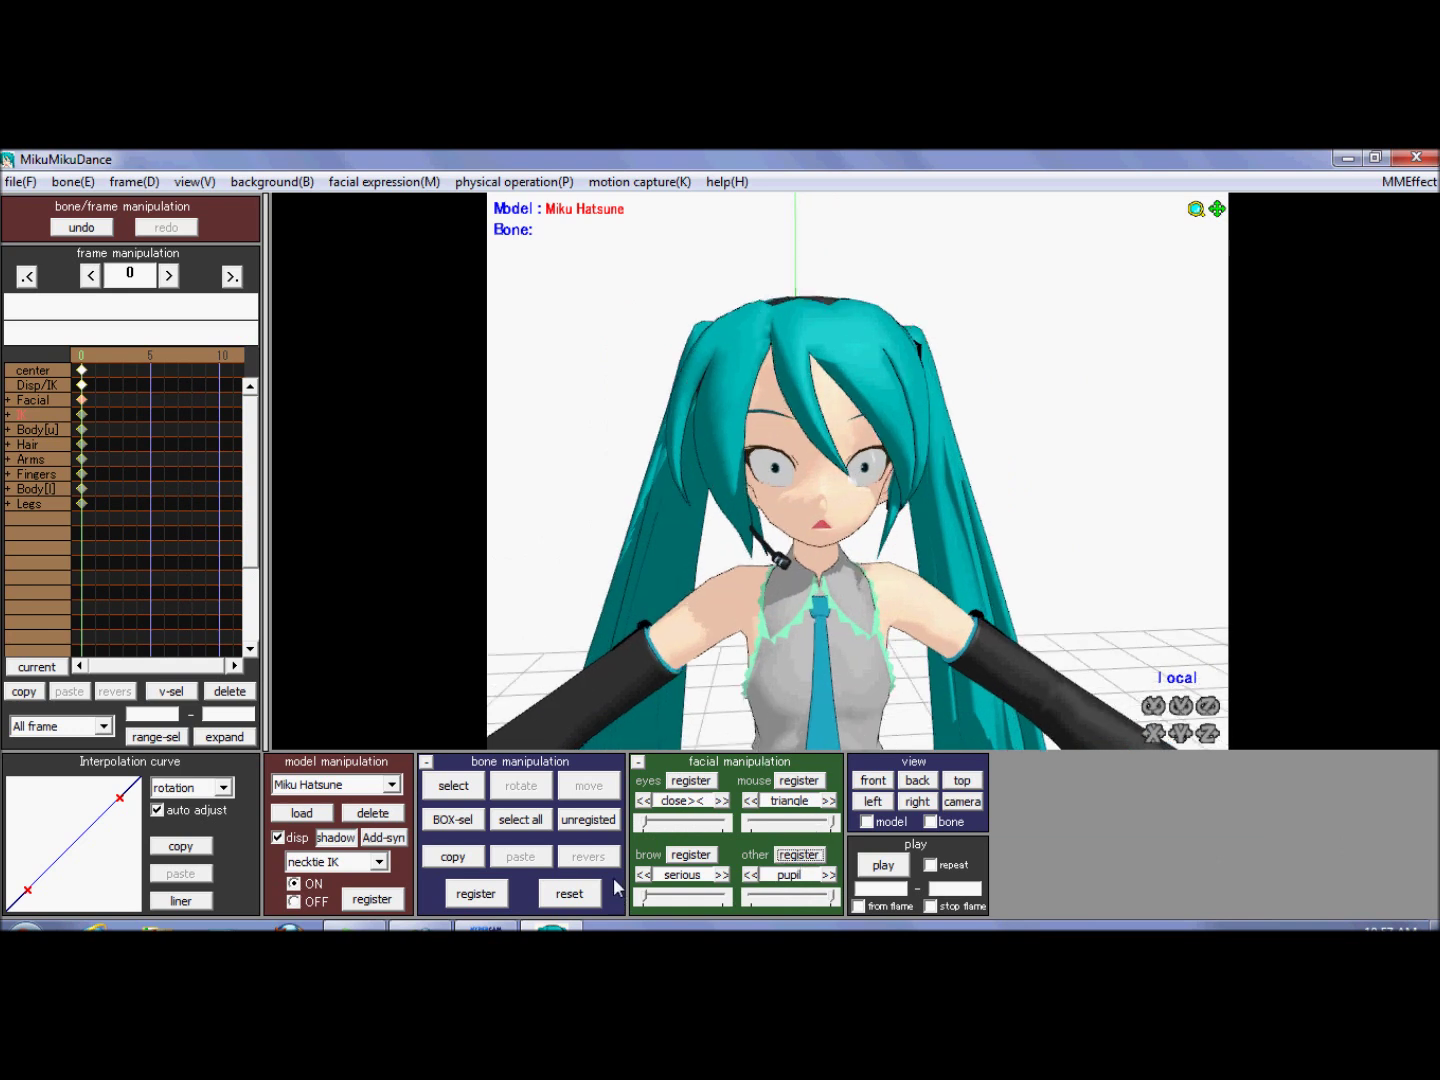
Set the brow expression to sadness and the eyes expression to surprise, both at full strength, and register them at frame 0
click(720, 877)
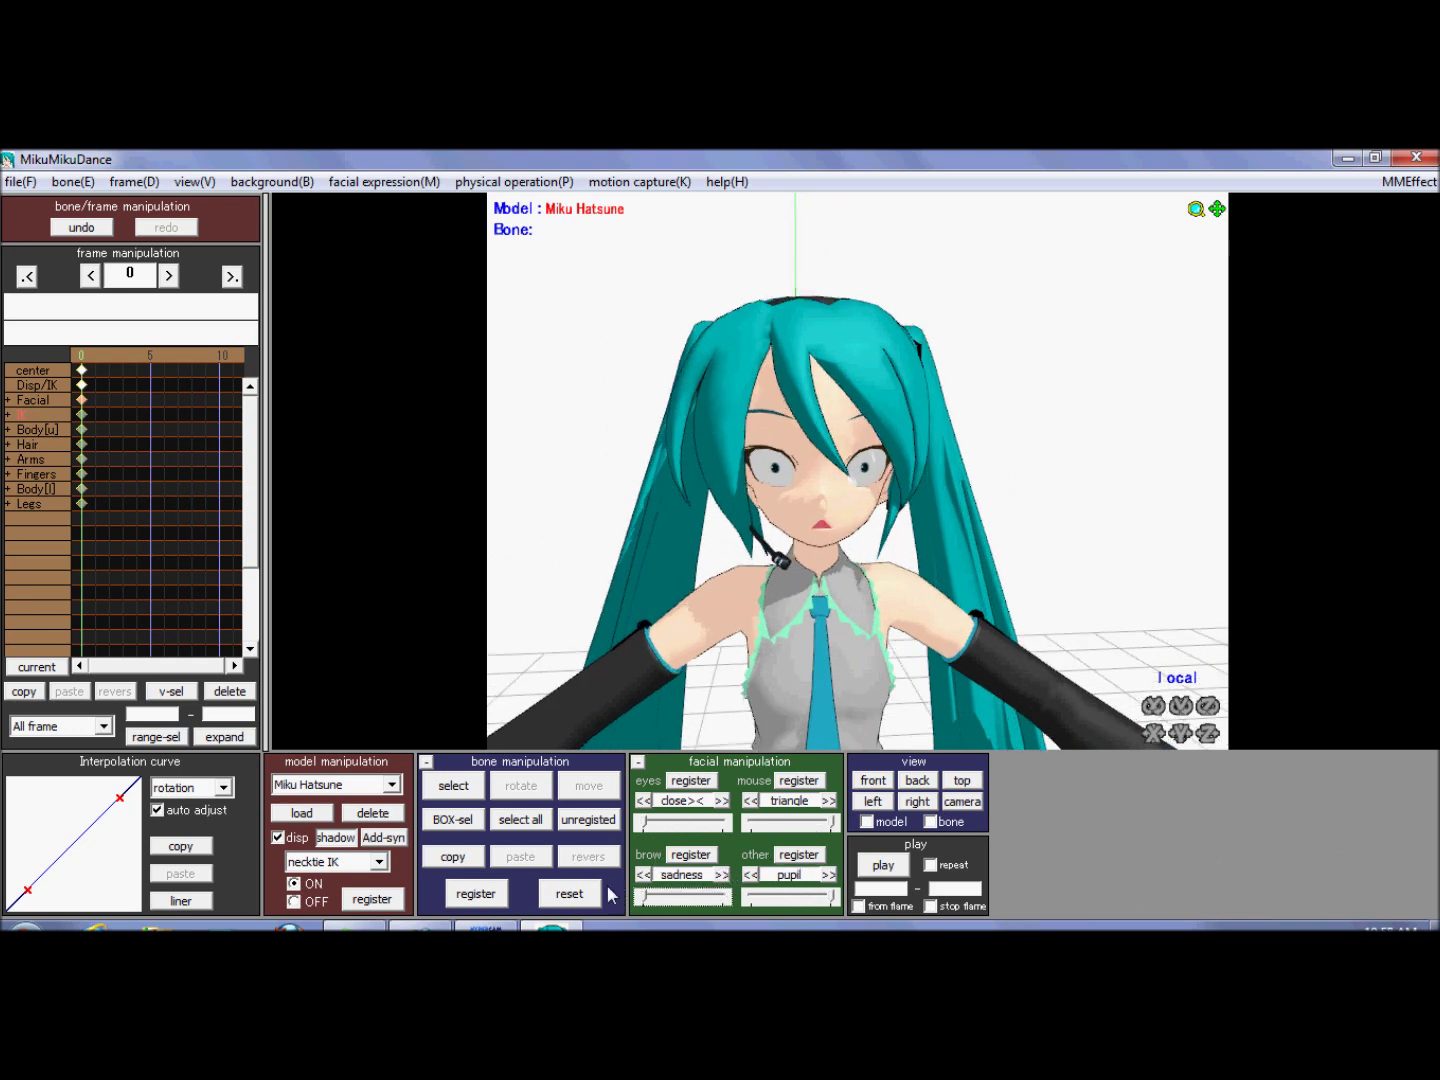
drag(653, 905, 983, 893)
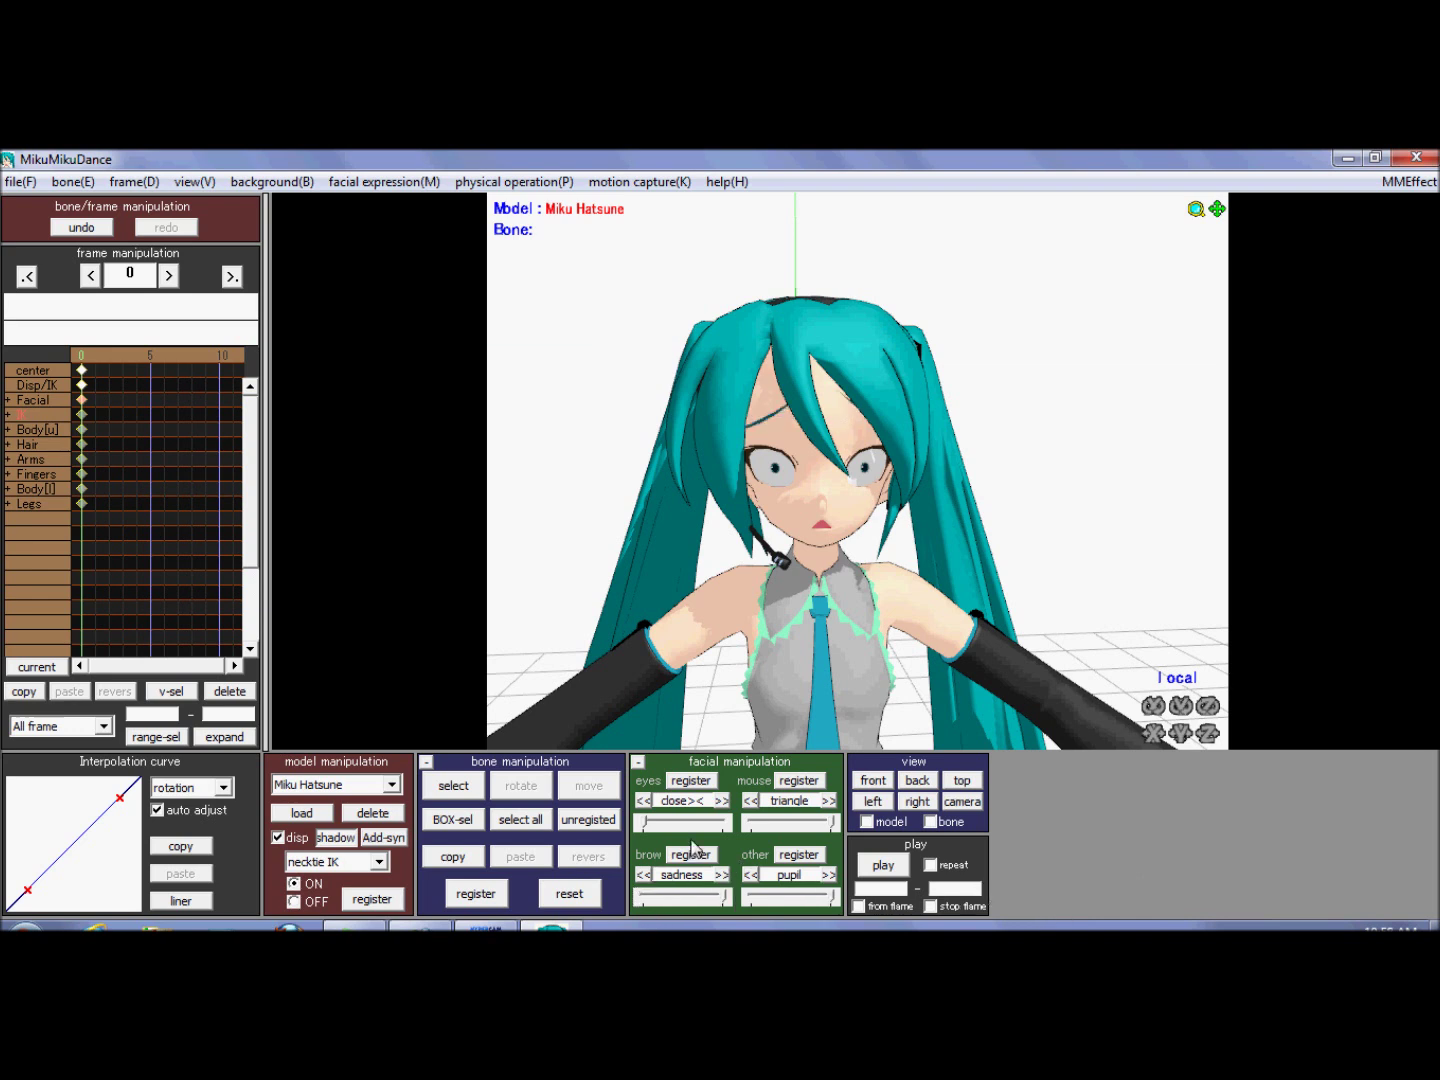
click(721, 801)
click(722, 801)
drag(660, 826, 727, 824)
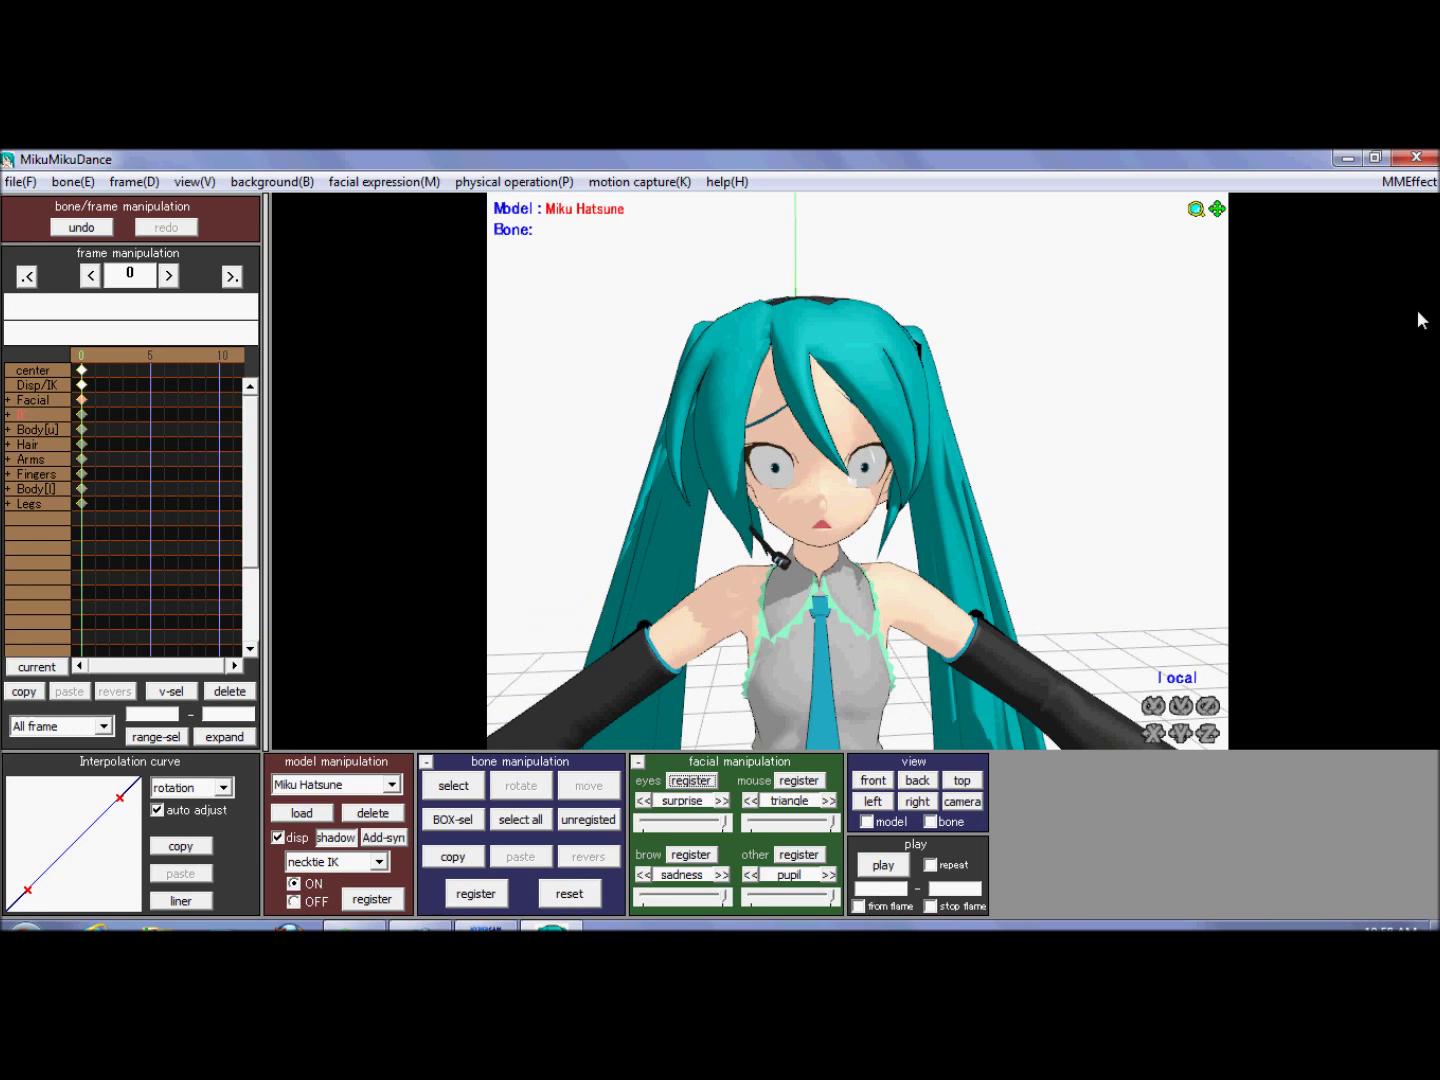
Rotate the arm_R bone down until the arm hangs beside the body, and register it at frame 0
scroll(1132, 385, down, 8)
right_drag(779, 273, 948, 234)
scroll(600, 336, up, 10)
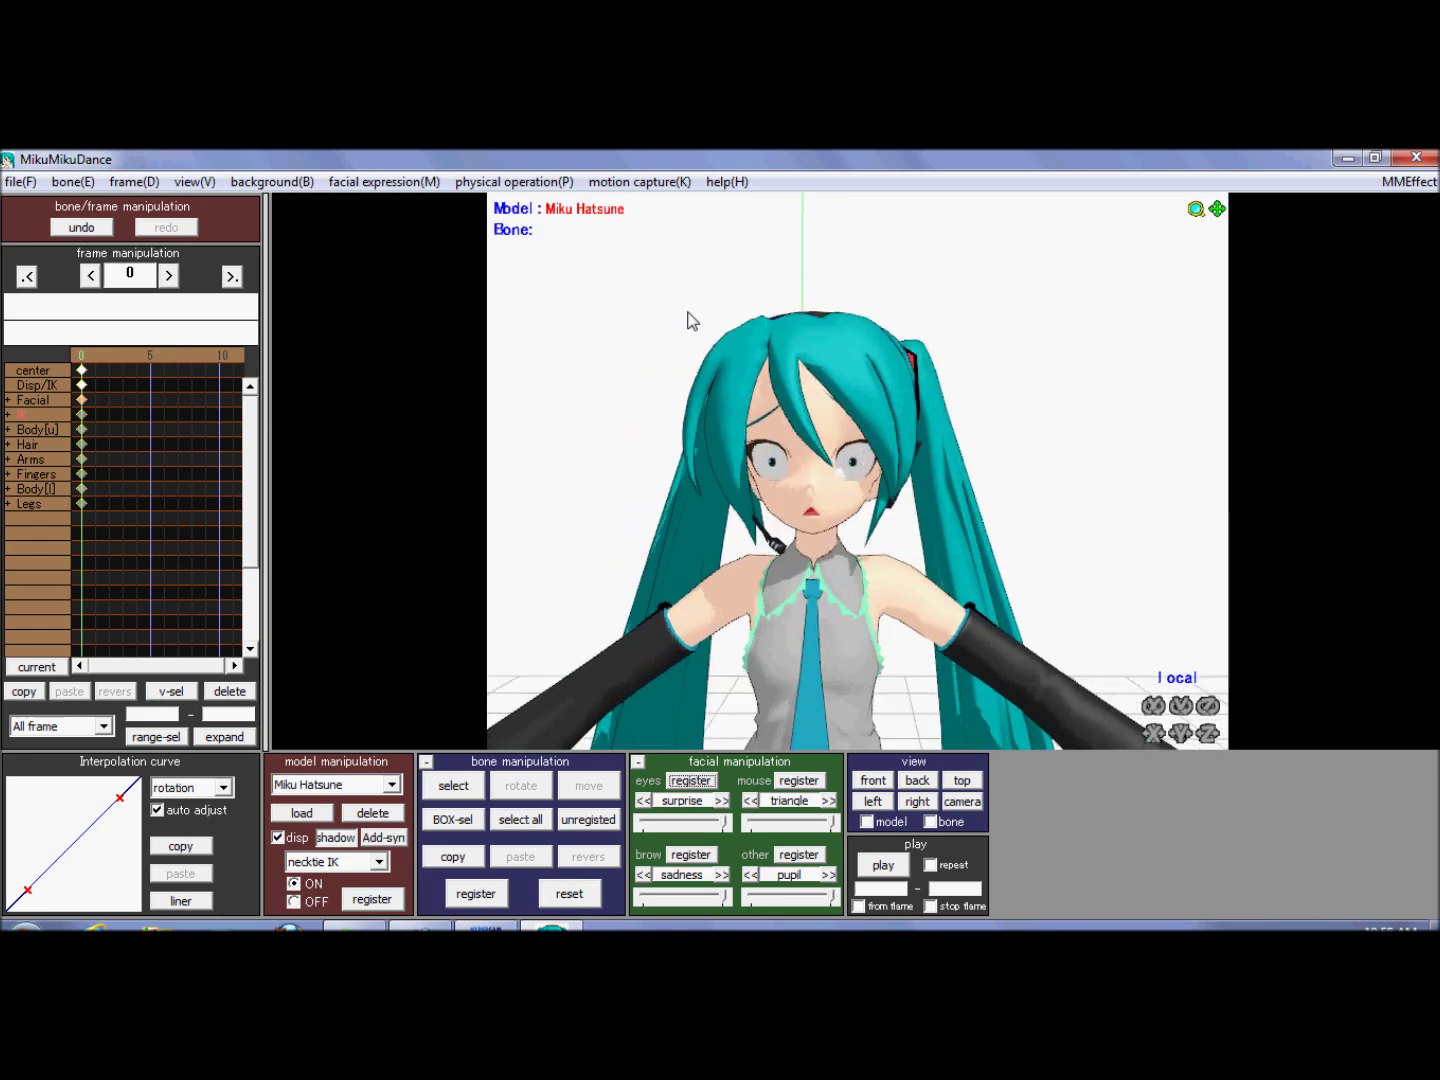
scroll(689, 319, down, 10)
click(454, 785)
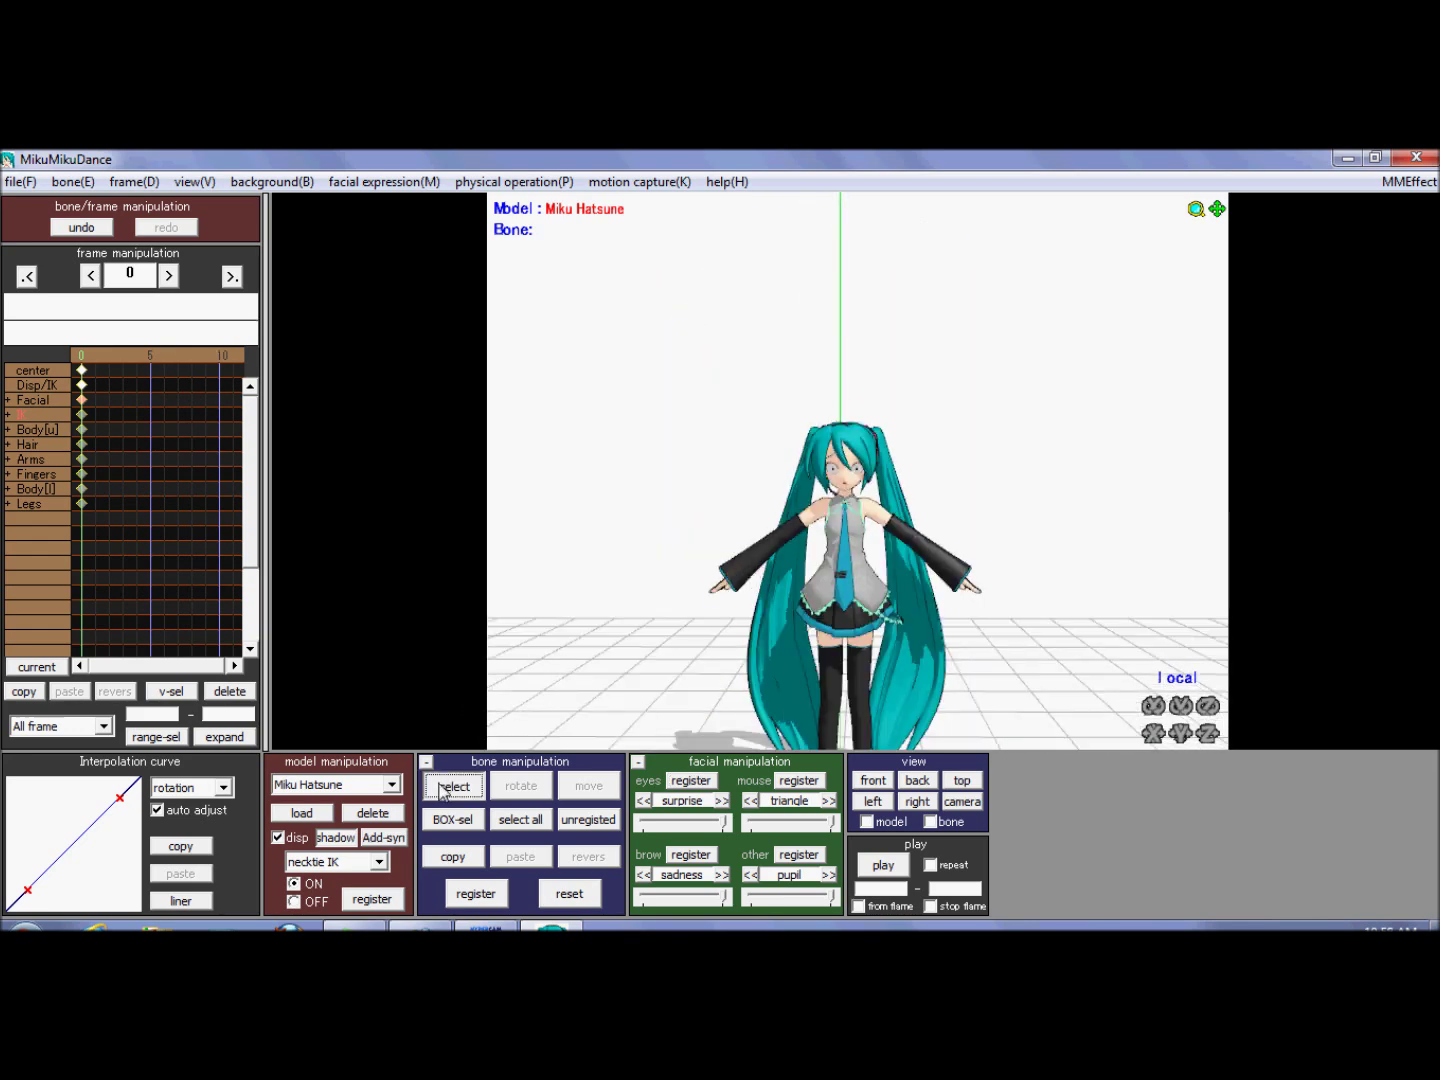
scroll(838, 604, up, 3)
click(800, 537)
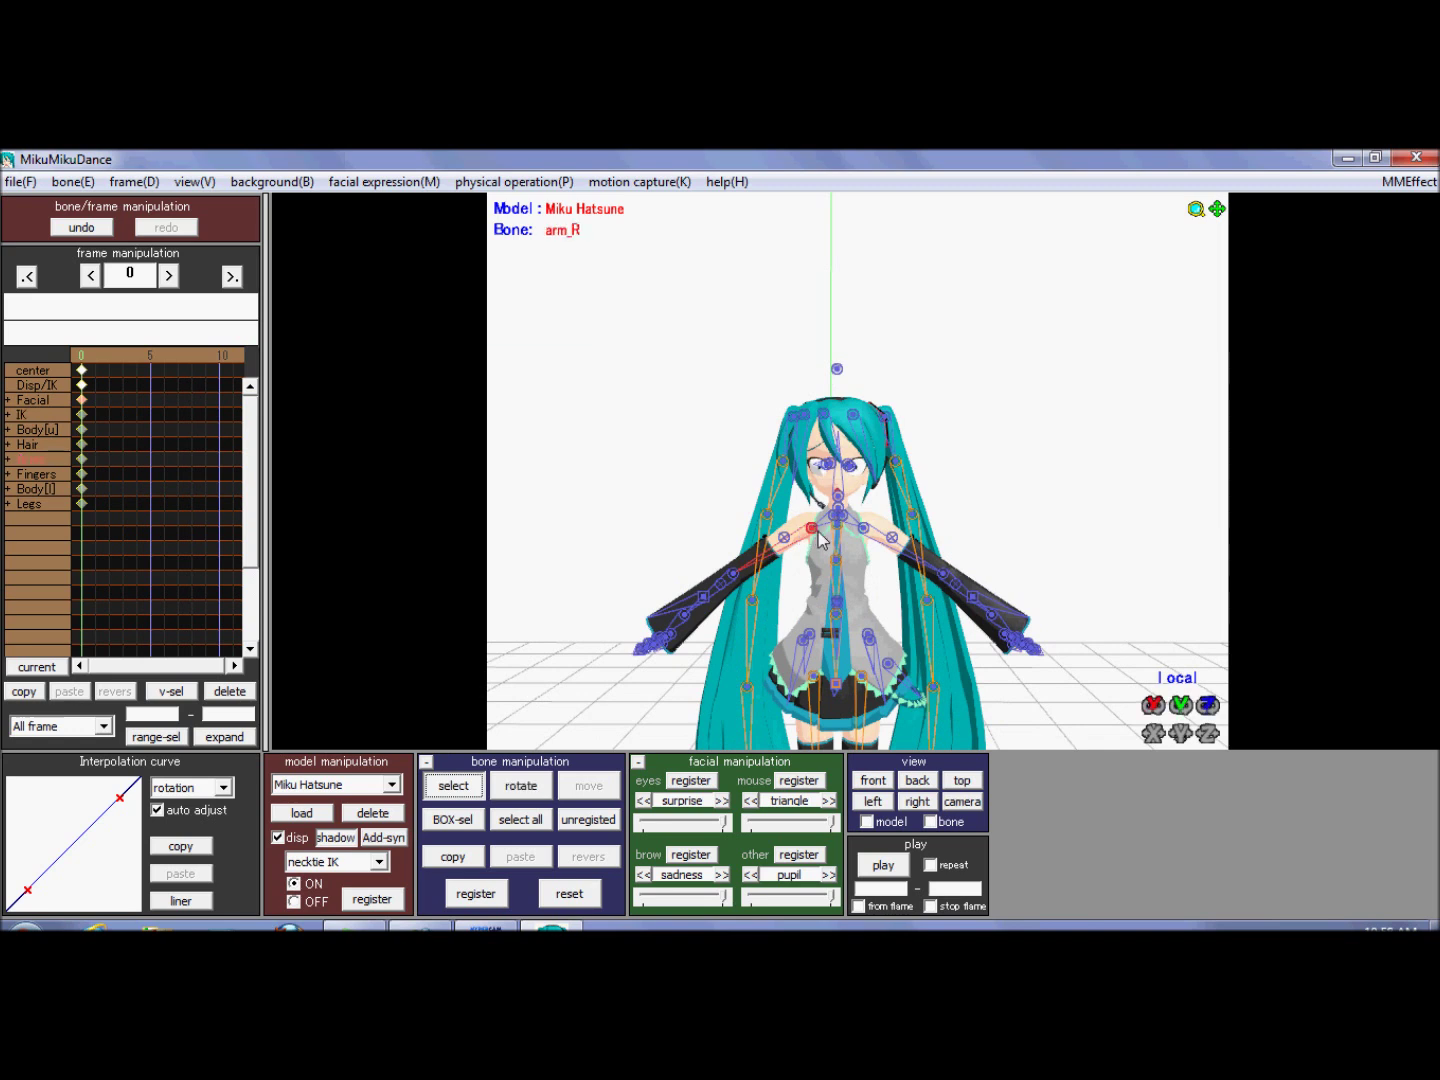
click(544, 787)
drag(853, 518, 785, 654)
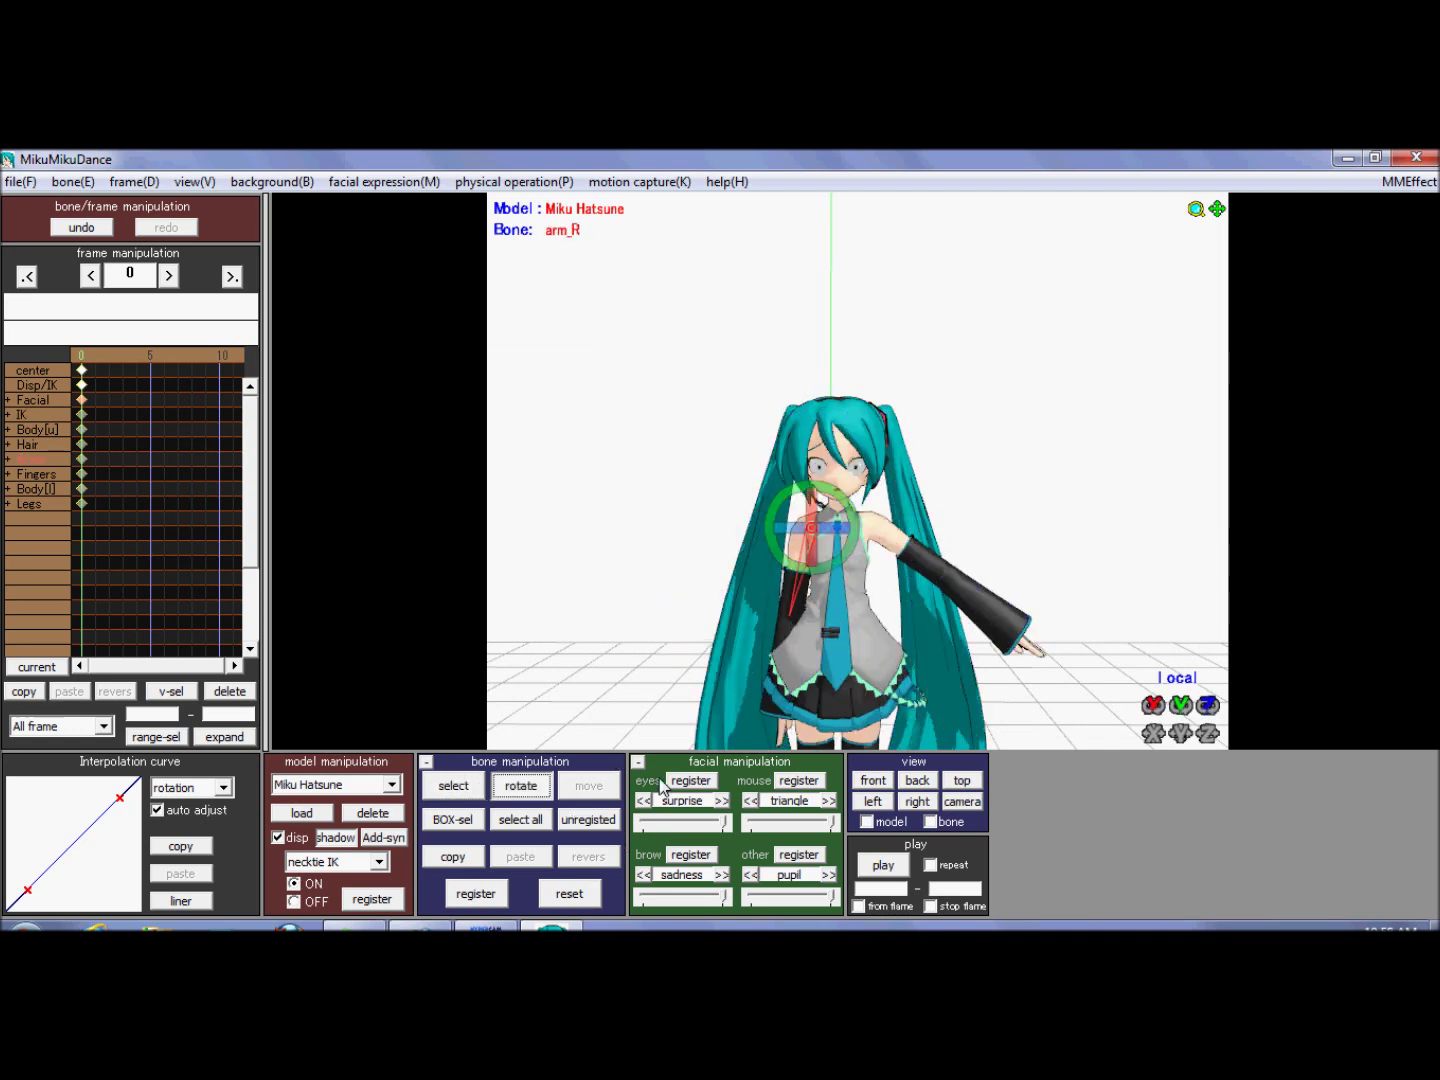
click(465, 895)
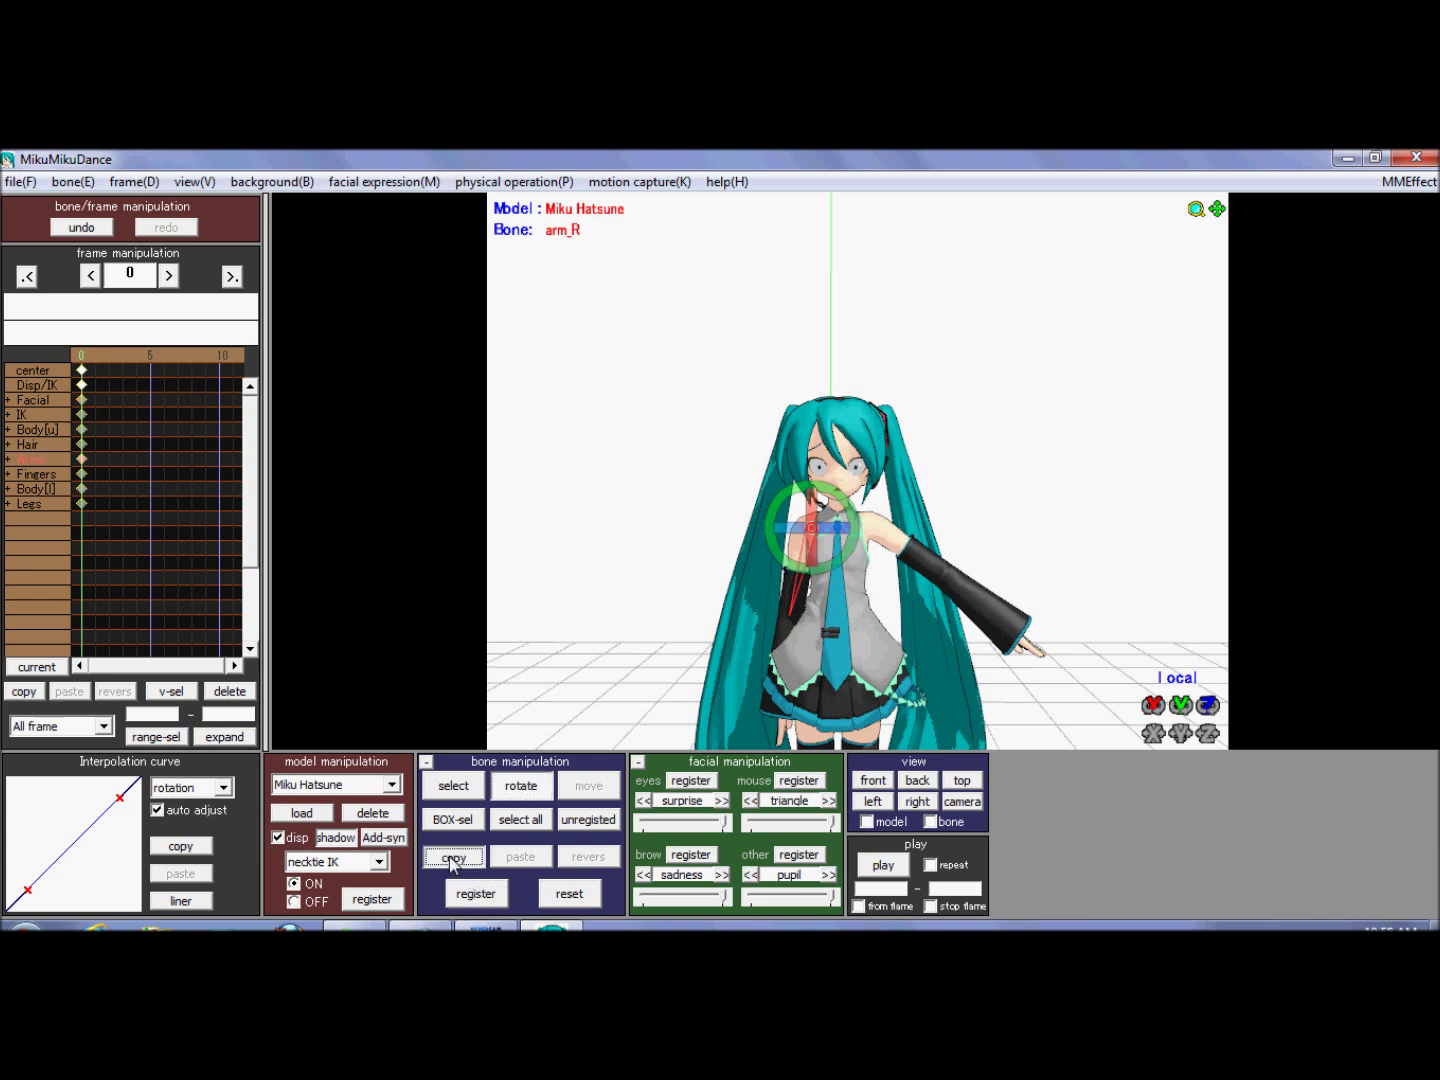
Copy the arm_R pose, paste it mirrored onto the opposite arm and register that arm at frame 0
click(452, 859)
click(519, 858)
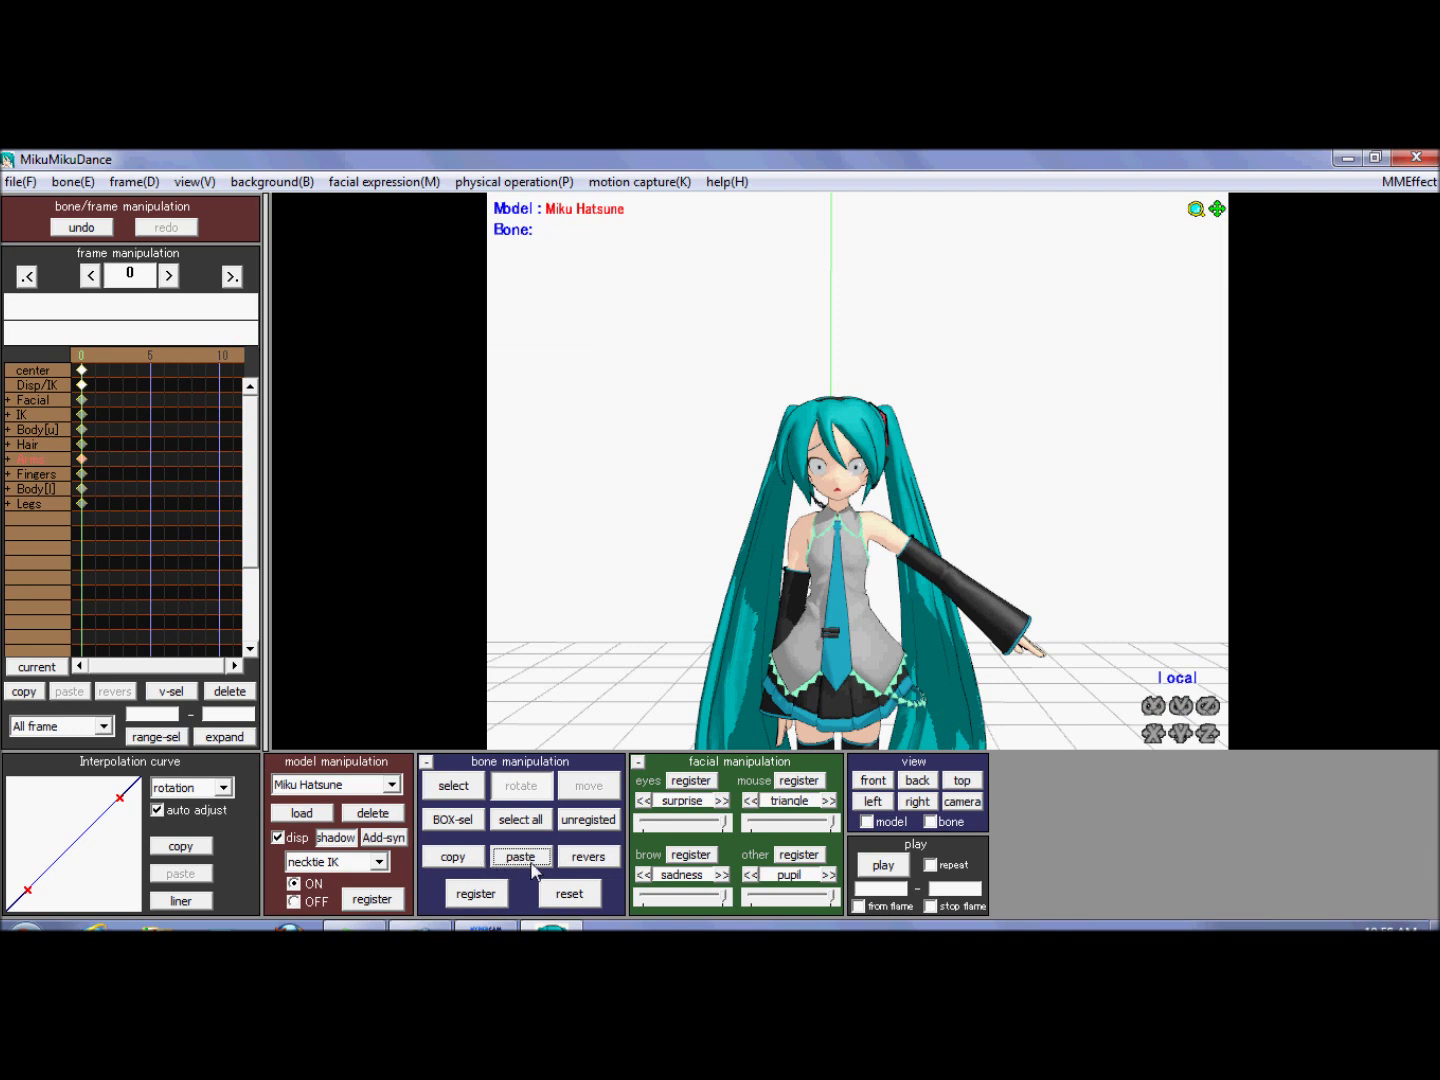
click(600, 862)
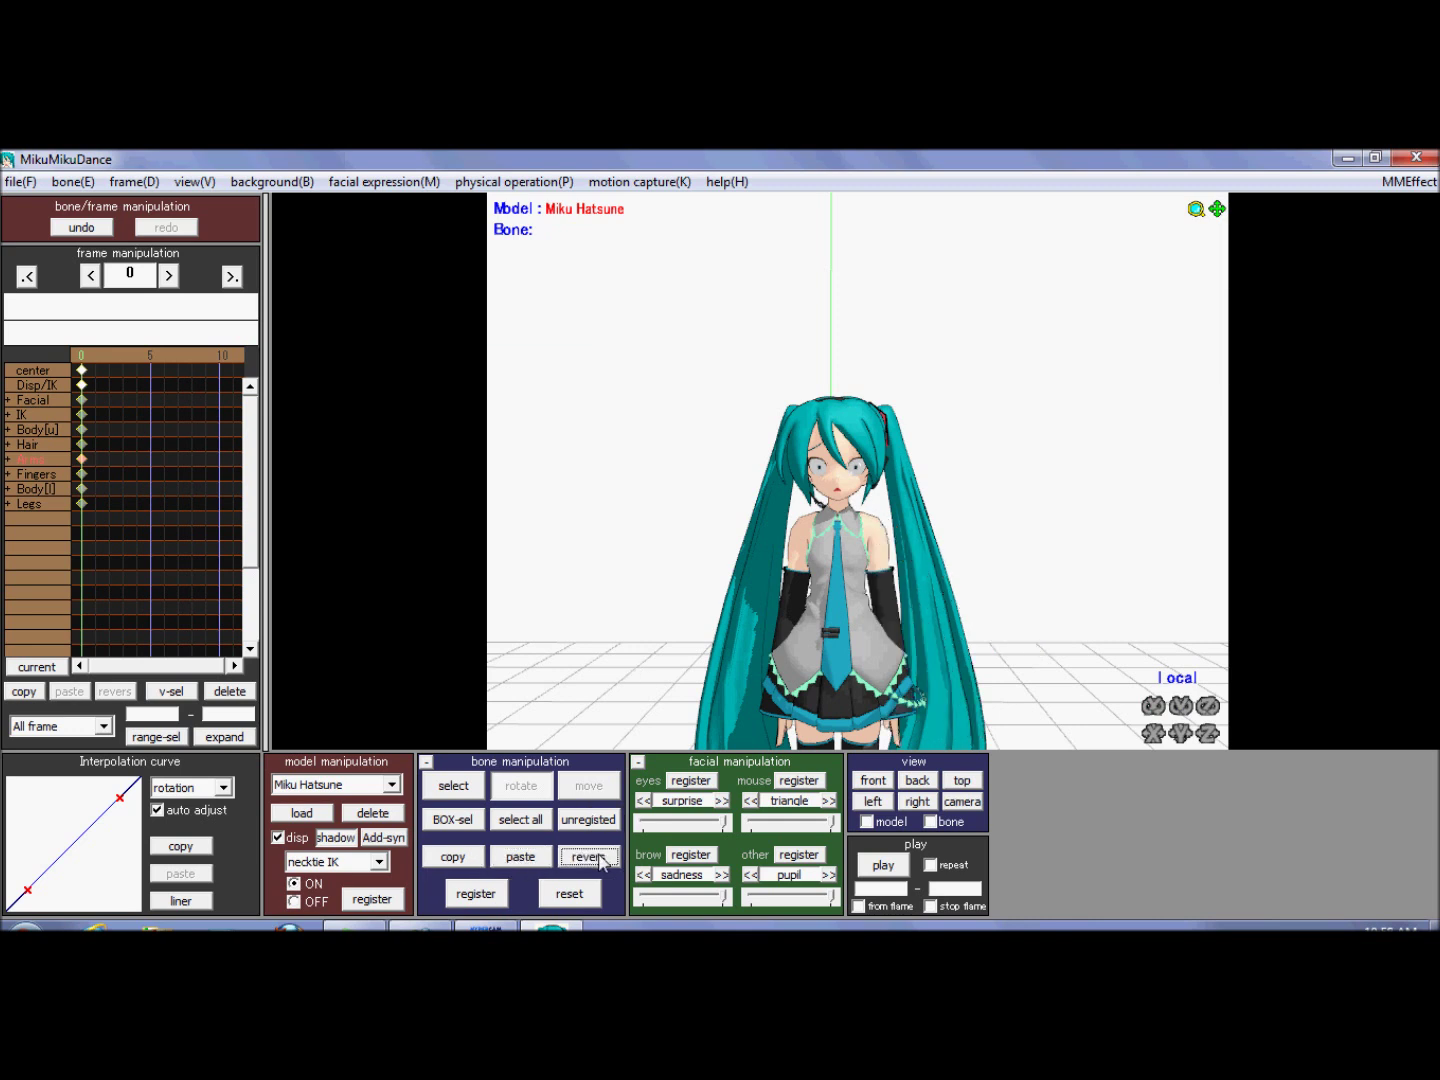
click(477, 896)
Examine the model with both arms lowered from several angles and distances
click(458, 787)
right_drag(756, 638, 103, 658)
right_drag(1060, 585, 1170, 630)
scroll(1191, 596, up, 3)
middle_drag(860, 482, 880, 185)
right_drag(876, 205, 823, 380)
scroll(824, 379, down, 5)
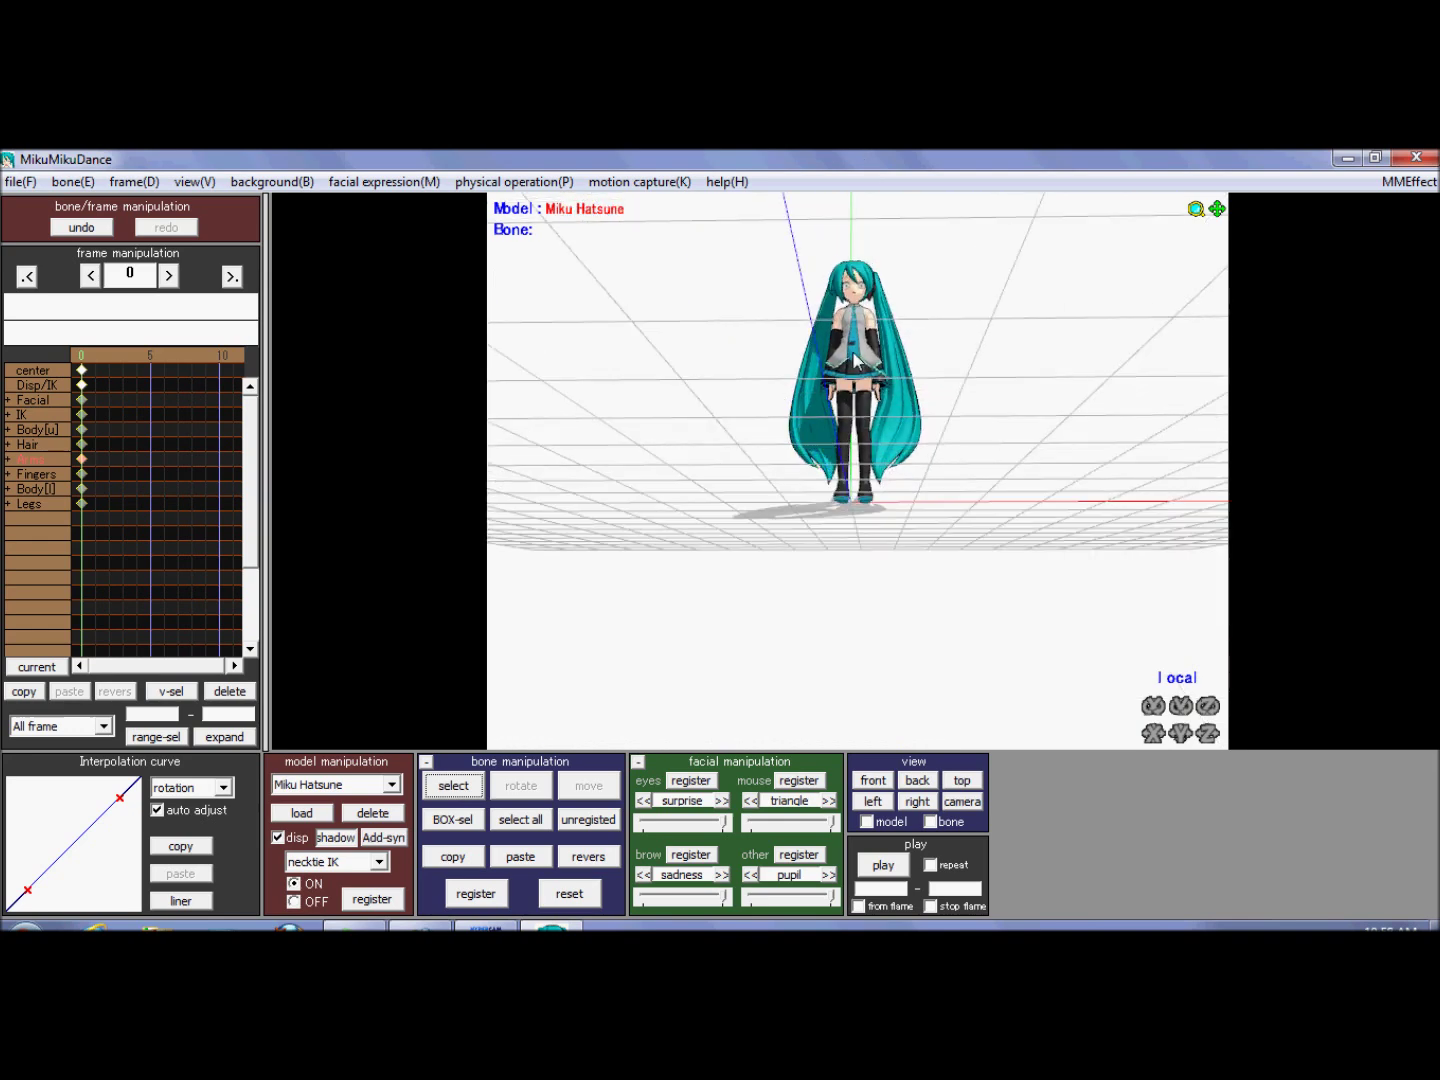
middle_drag(824, 379, 829, 752)
right_drag(829, 740, 880, 487)
scroll(880, 487, up, 2)
scroll(880, 489, up, 8)
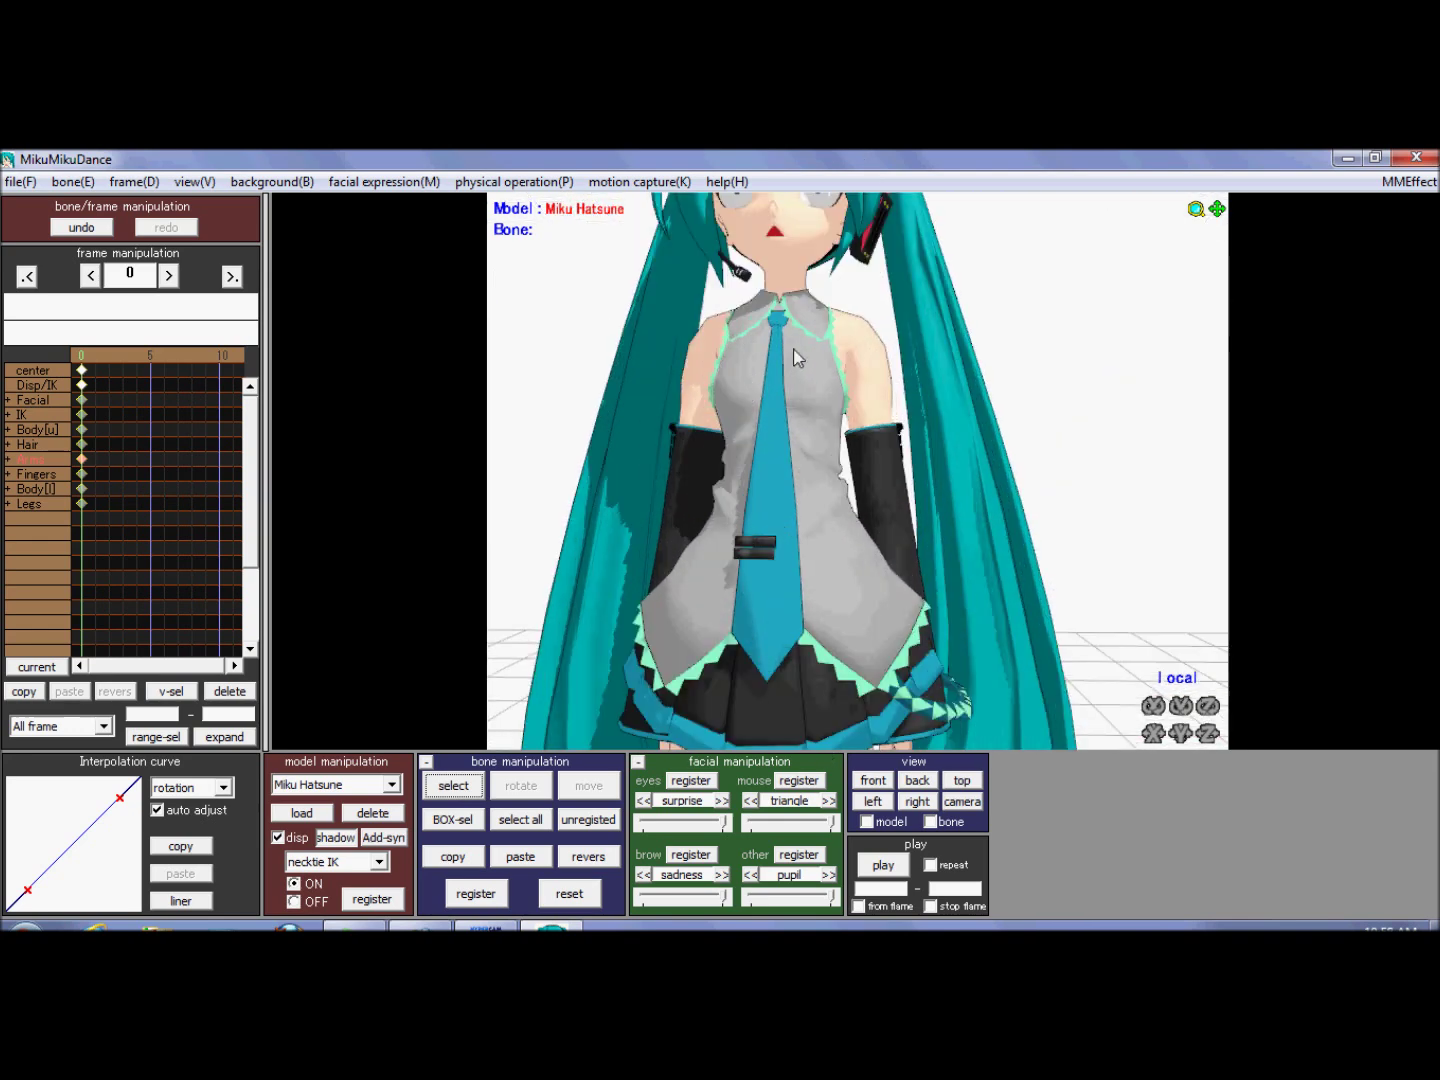
scroll(893, 587, down, 4)
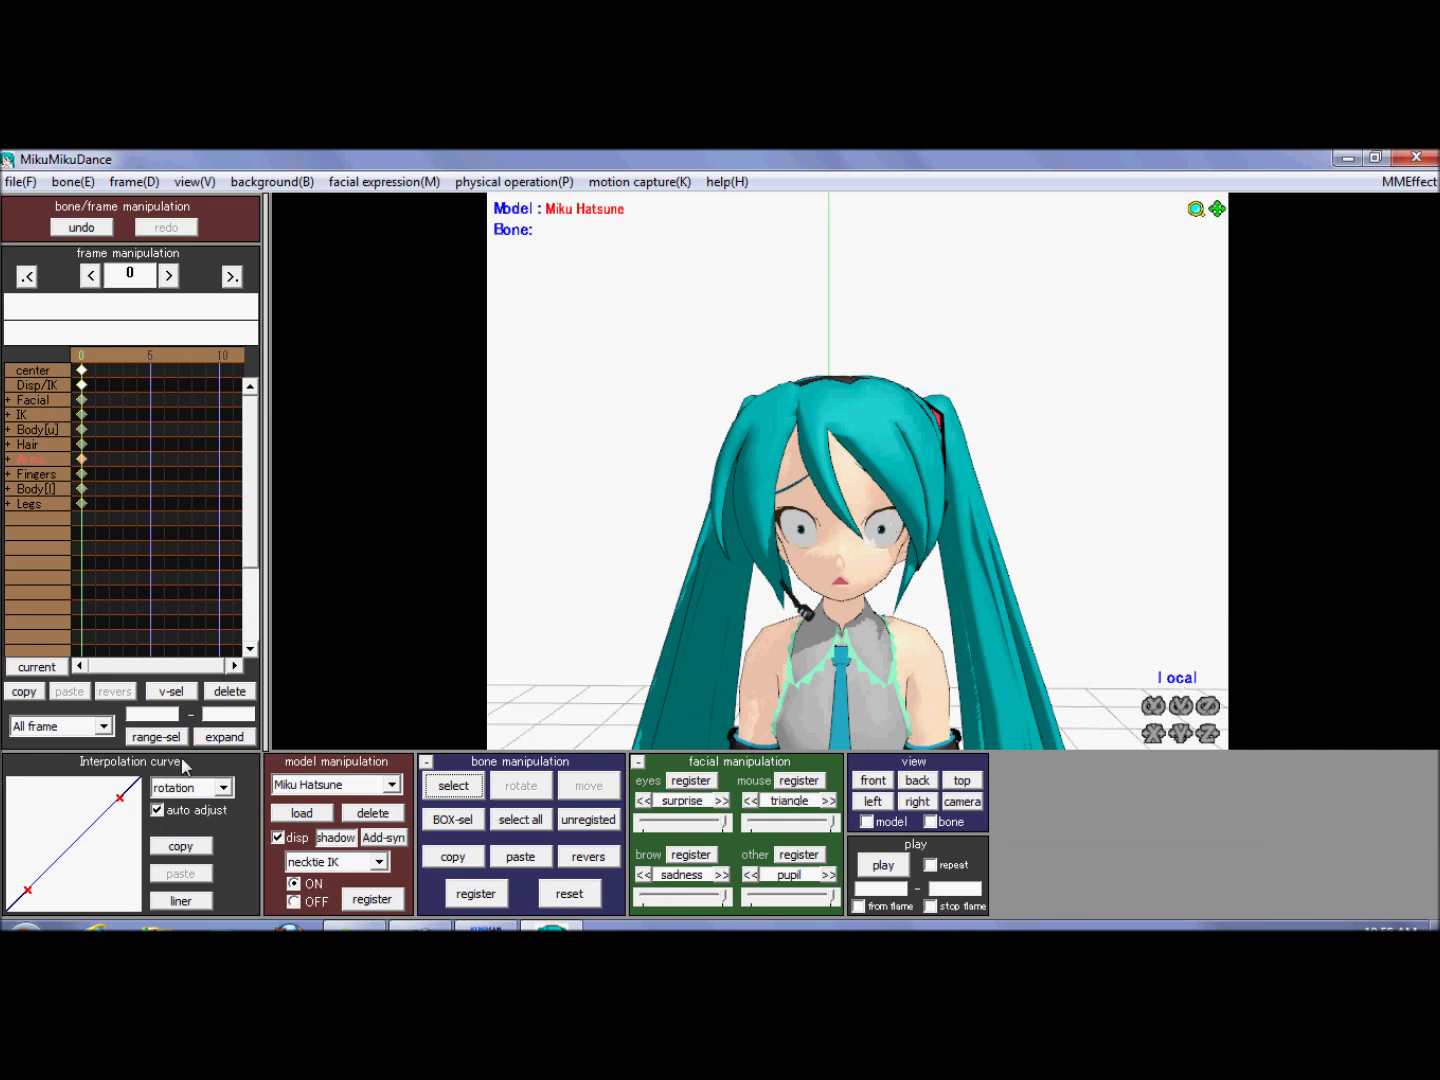
Go to frame 10, select all bones and register them there to hold the pose
click(443, 787)
click(220, 356)
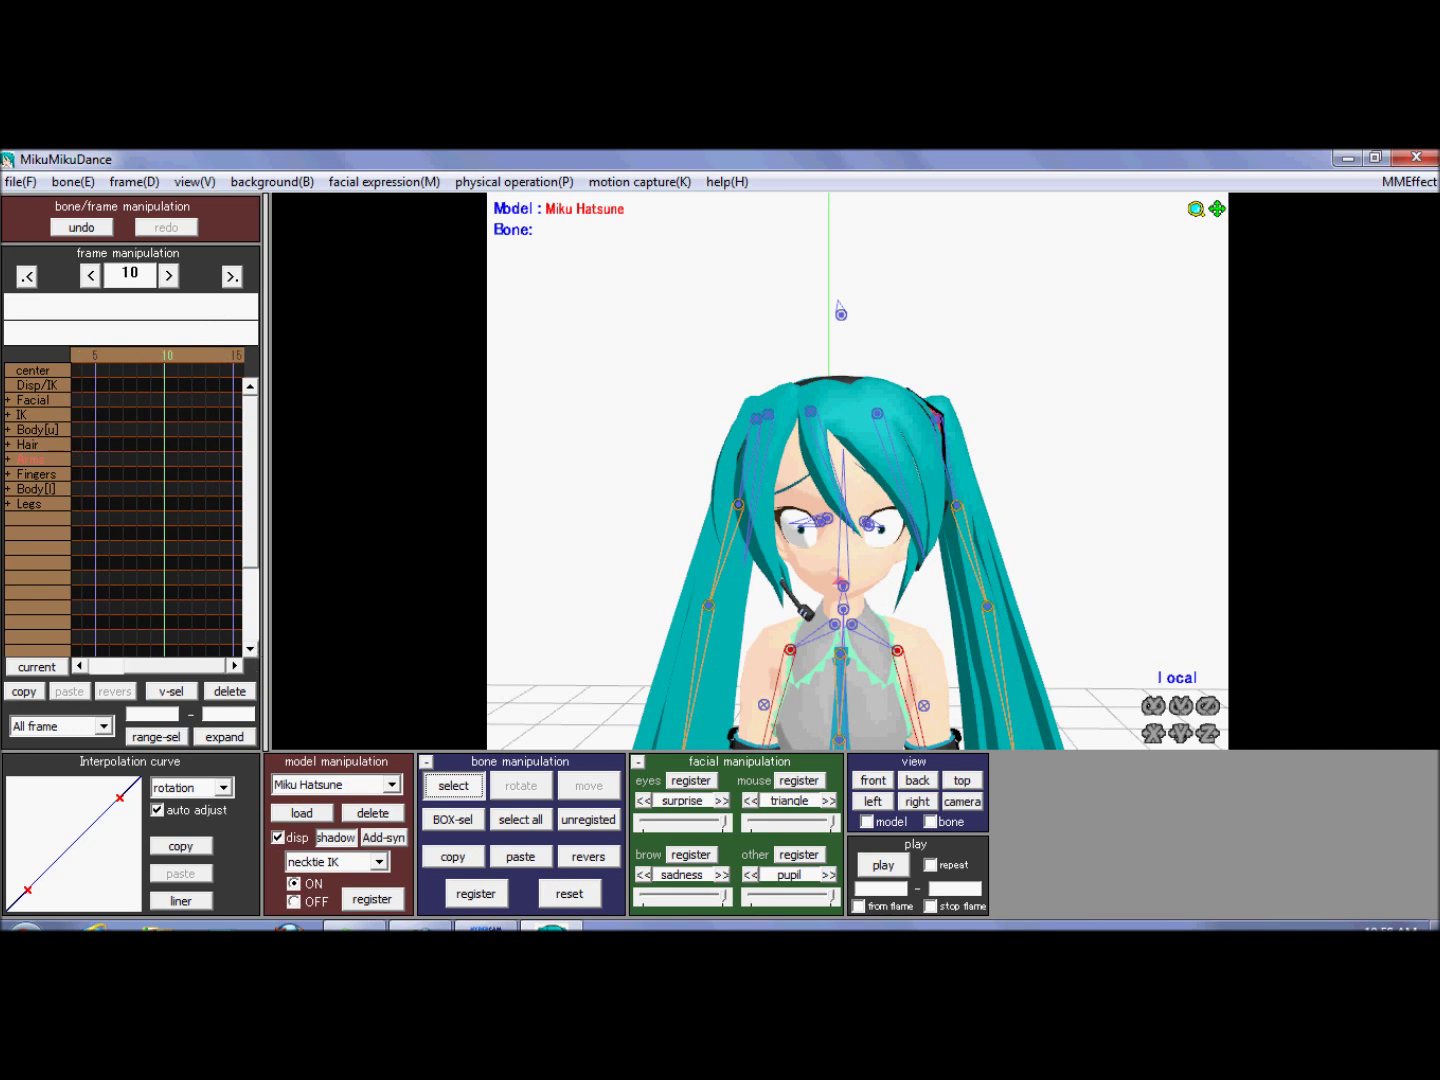
click(521, 819)
click(476, 893)
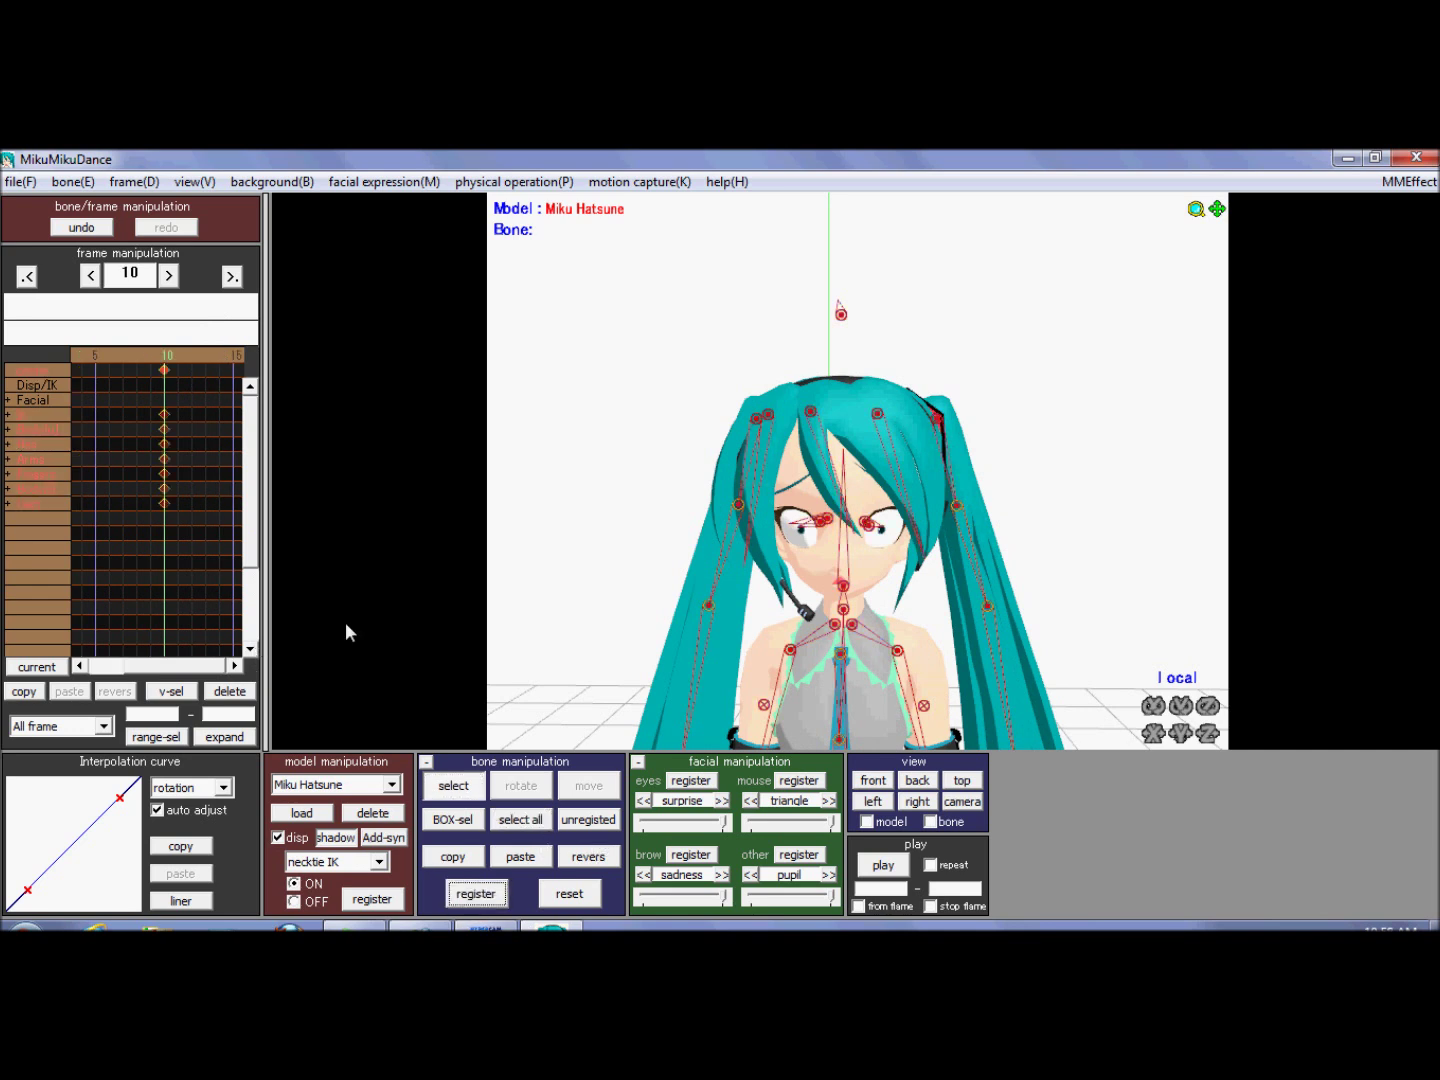
At frame 20, rotate the arm_R bone so the arm is raised diagonally above the shoulder, and register it
click(239, 357)
click(239, 357)
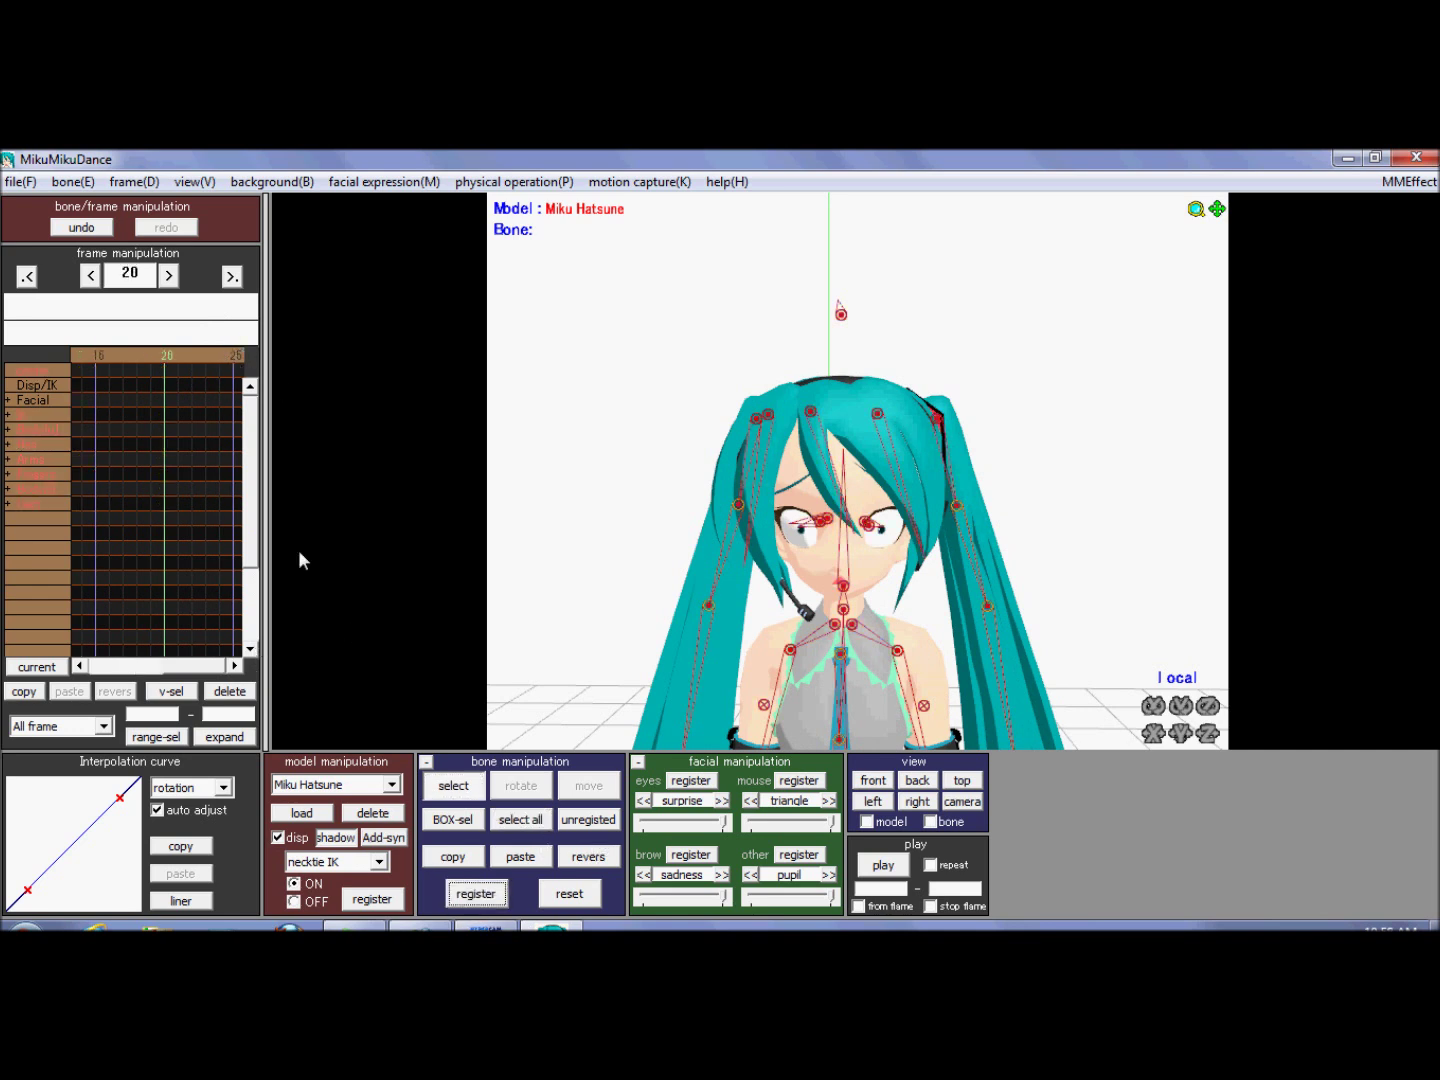
click(789, 652)
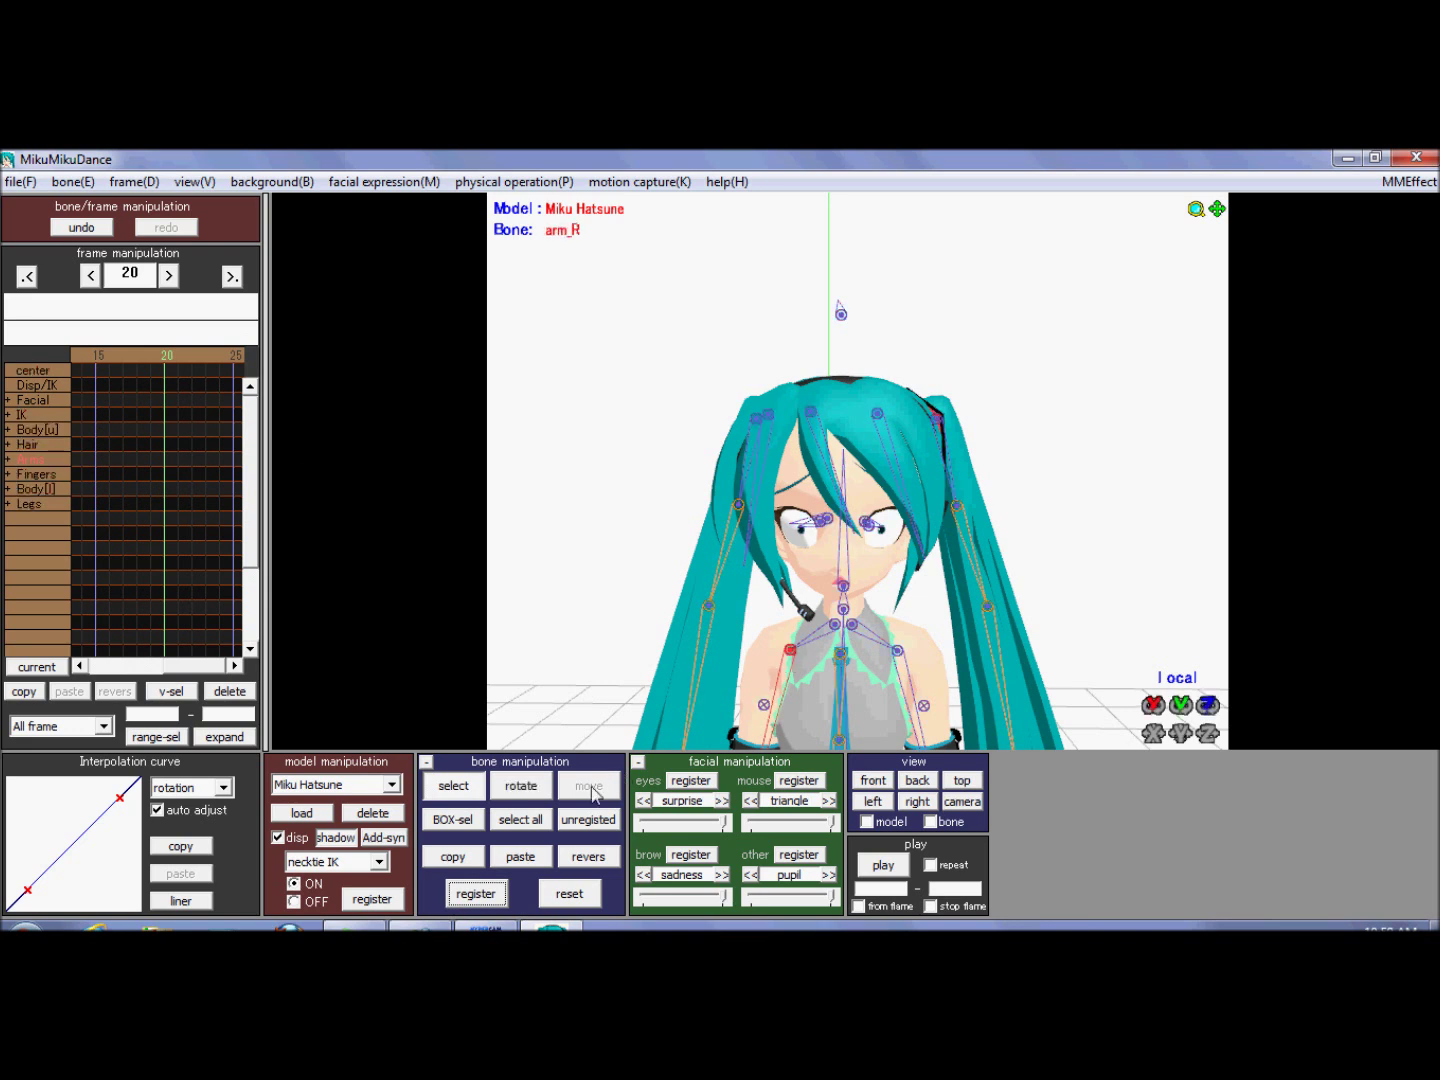
click(521, 786)
drag(825, 657, 647, 851)
click(475, 904)
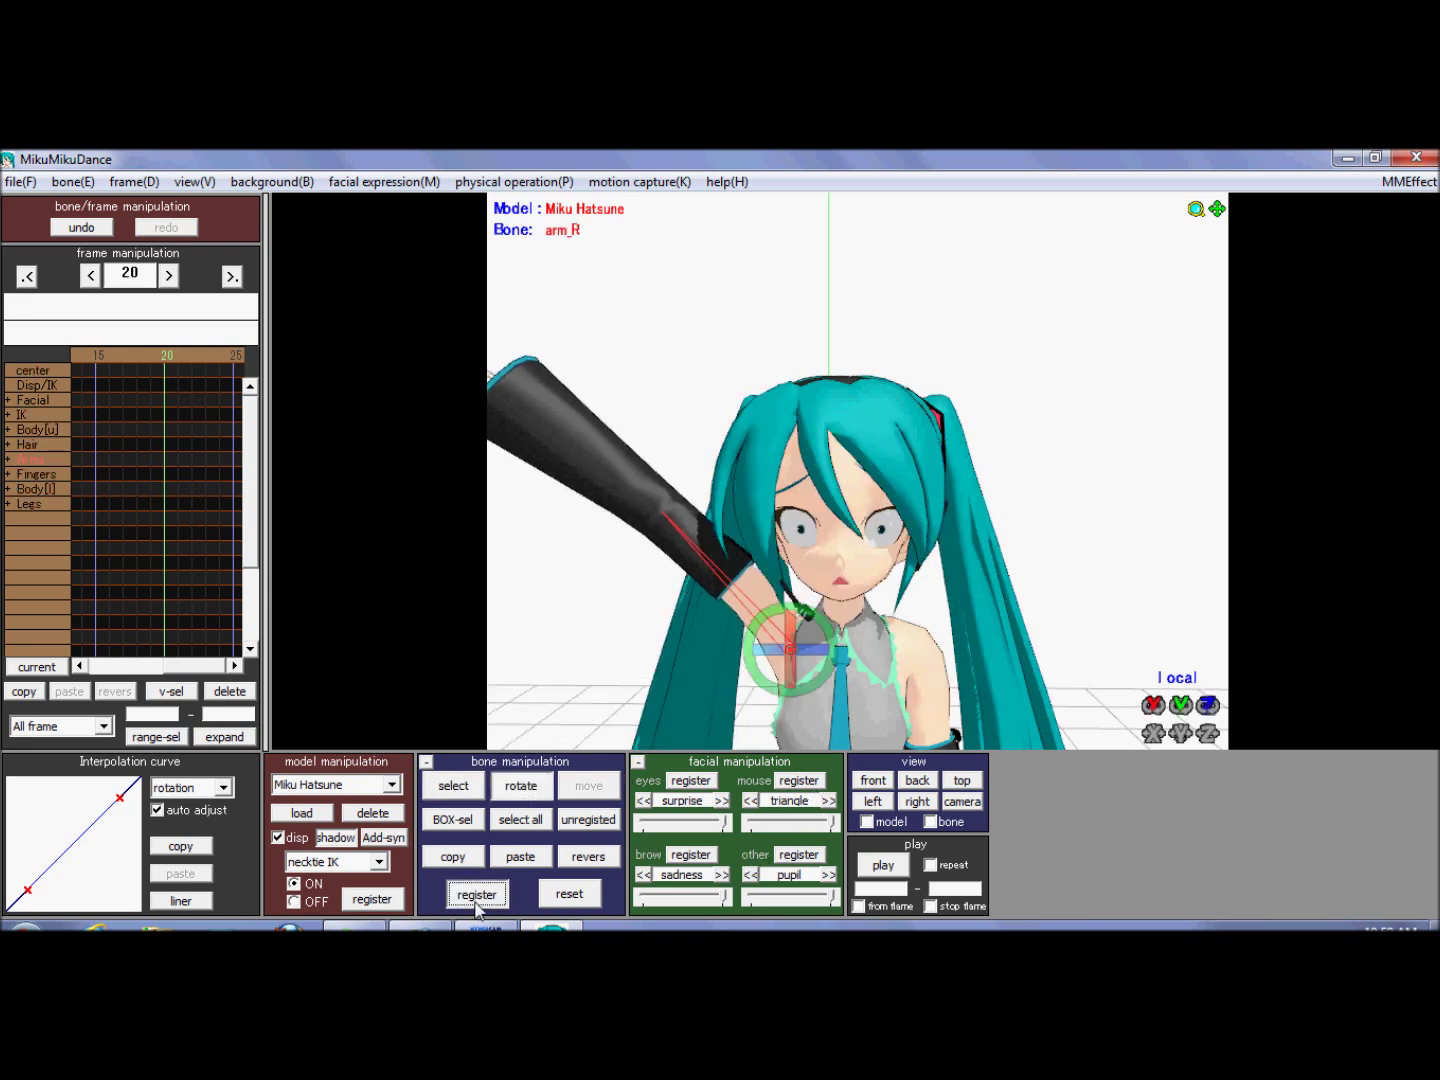
Copy the raised arm_R pose, paste it mirrored onto the opposite arm and register that arm at frame 20
click(476, 858)
click(586, 857)
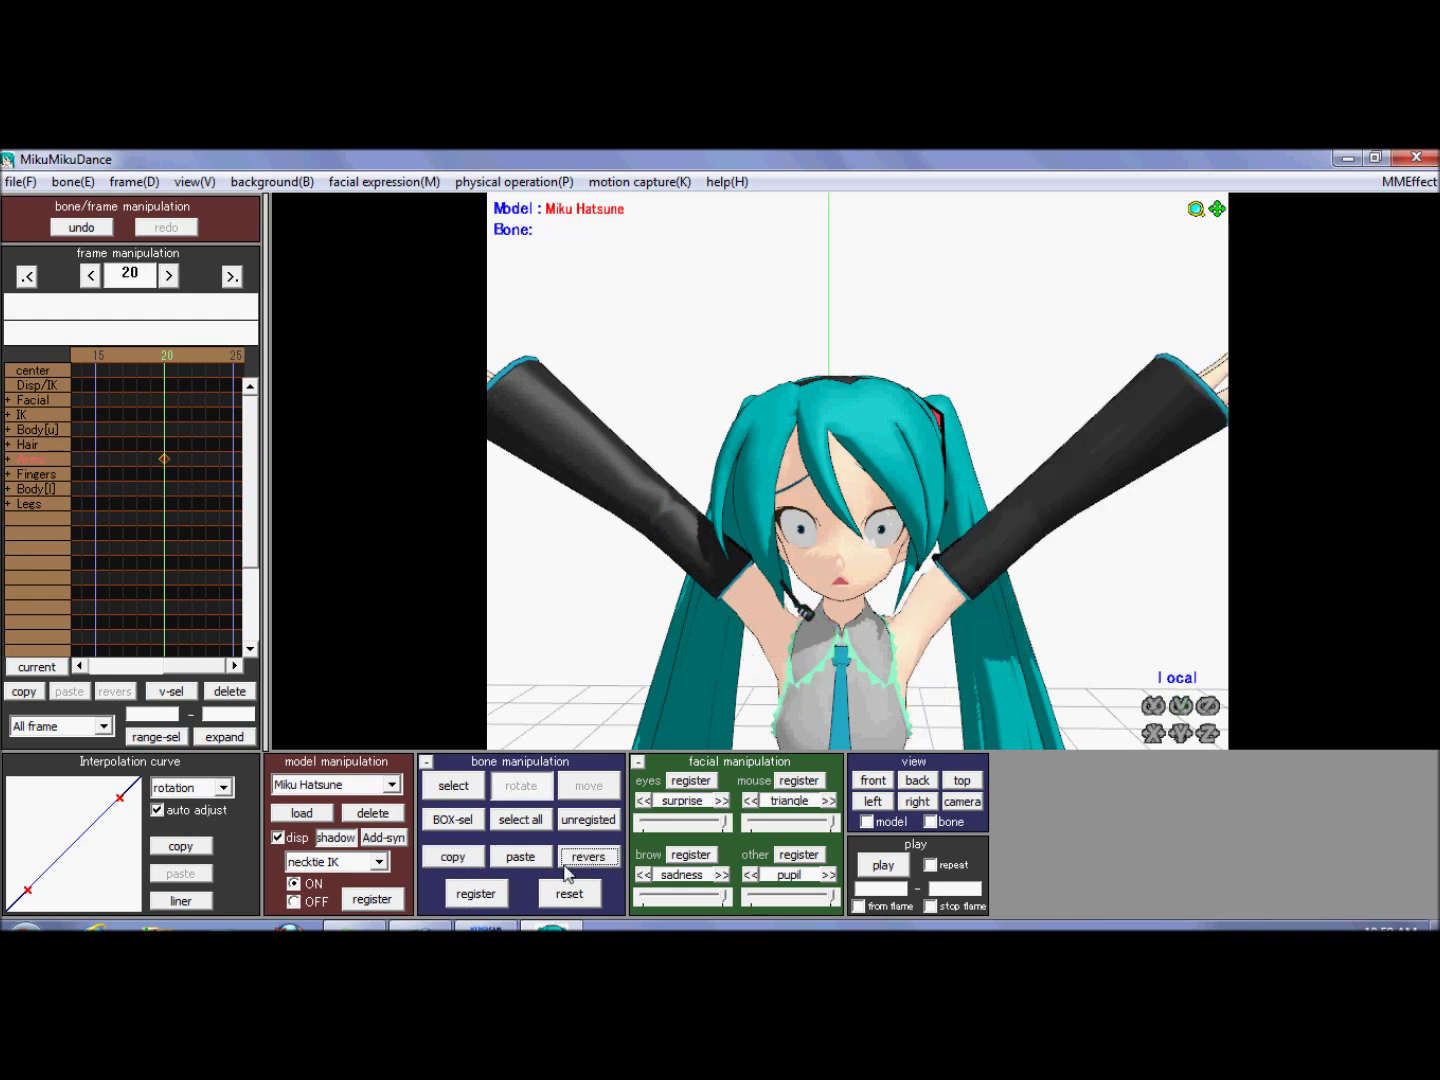
click(469, 906)
Return to frame 15, select the arm_R bone and copy its in-between pose
click(91, 350)
click(86, 354)
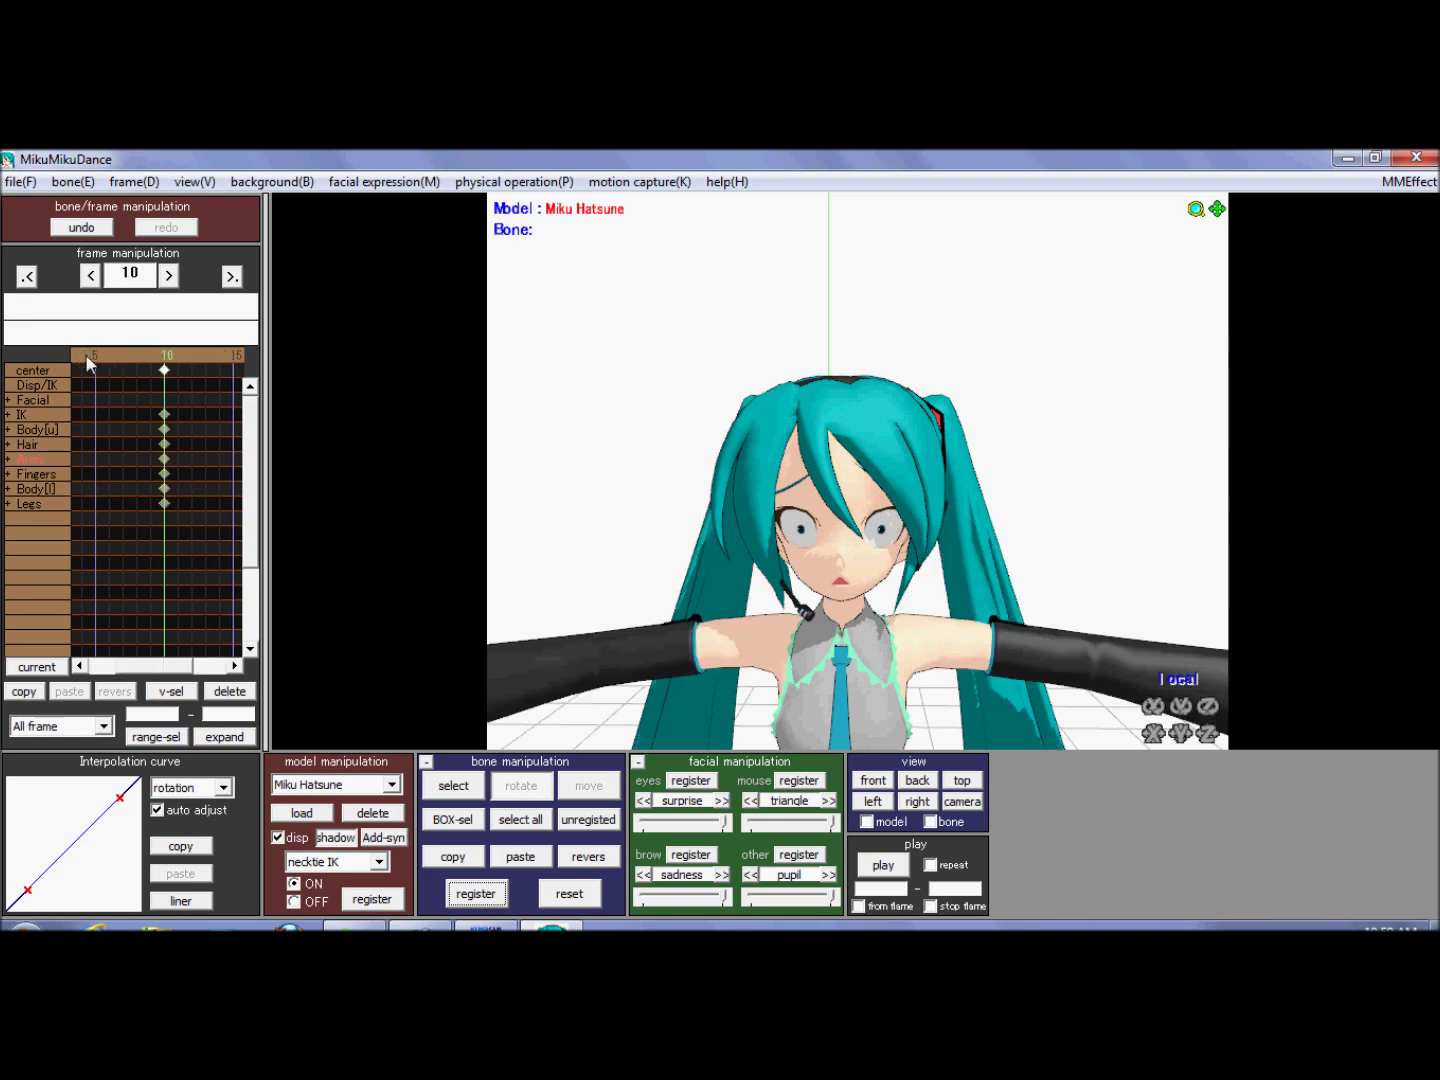
click(454, 787)
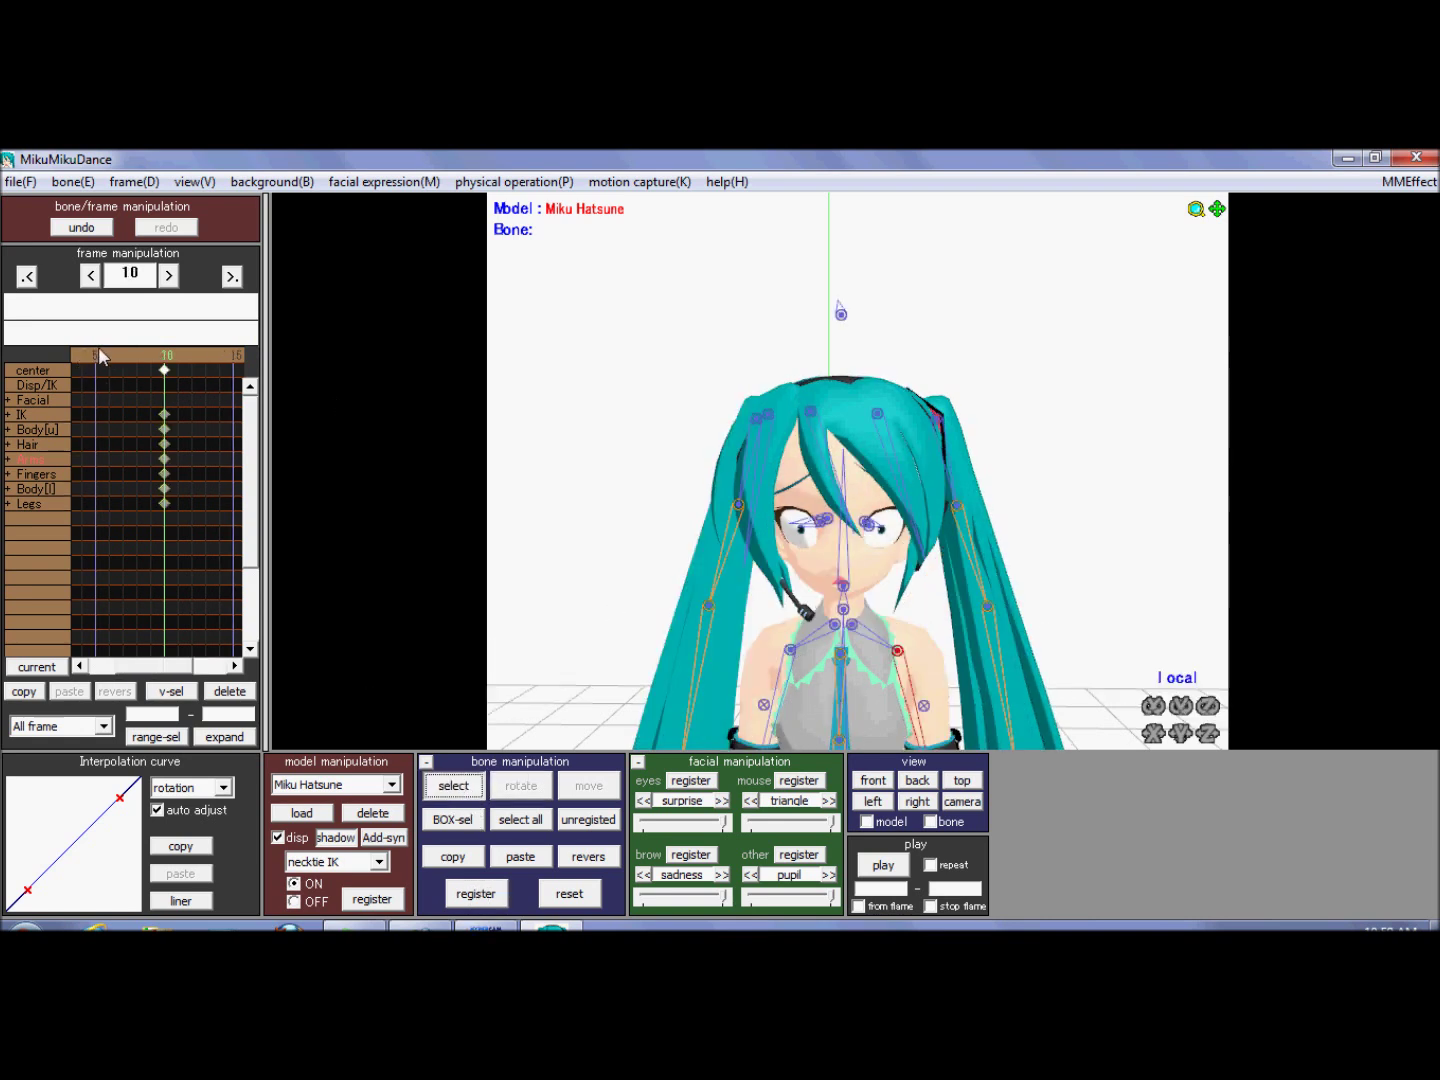
click(236, 355)
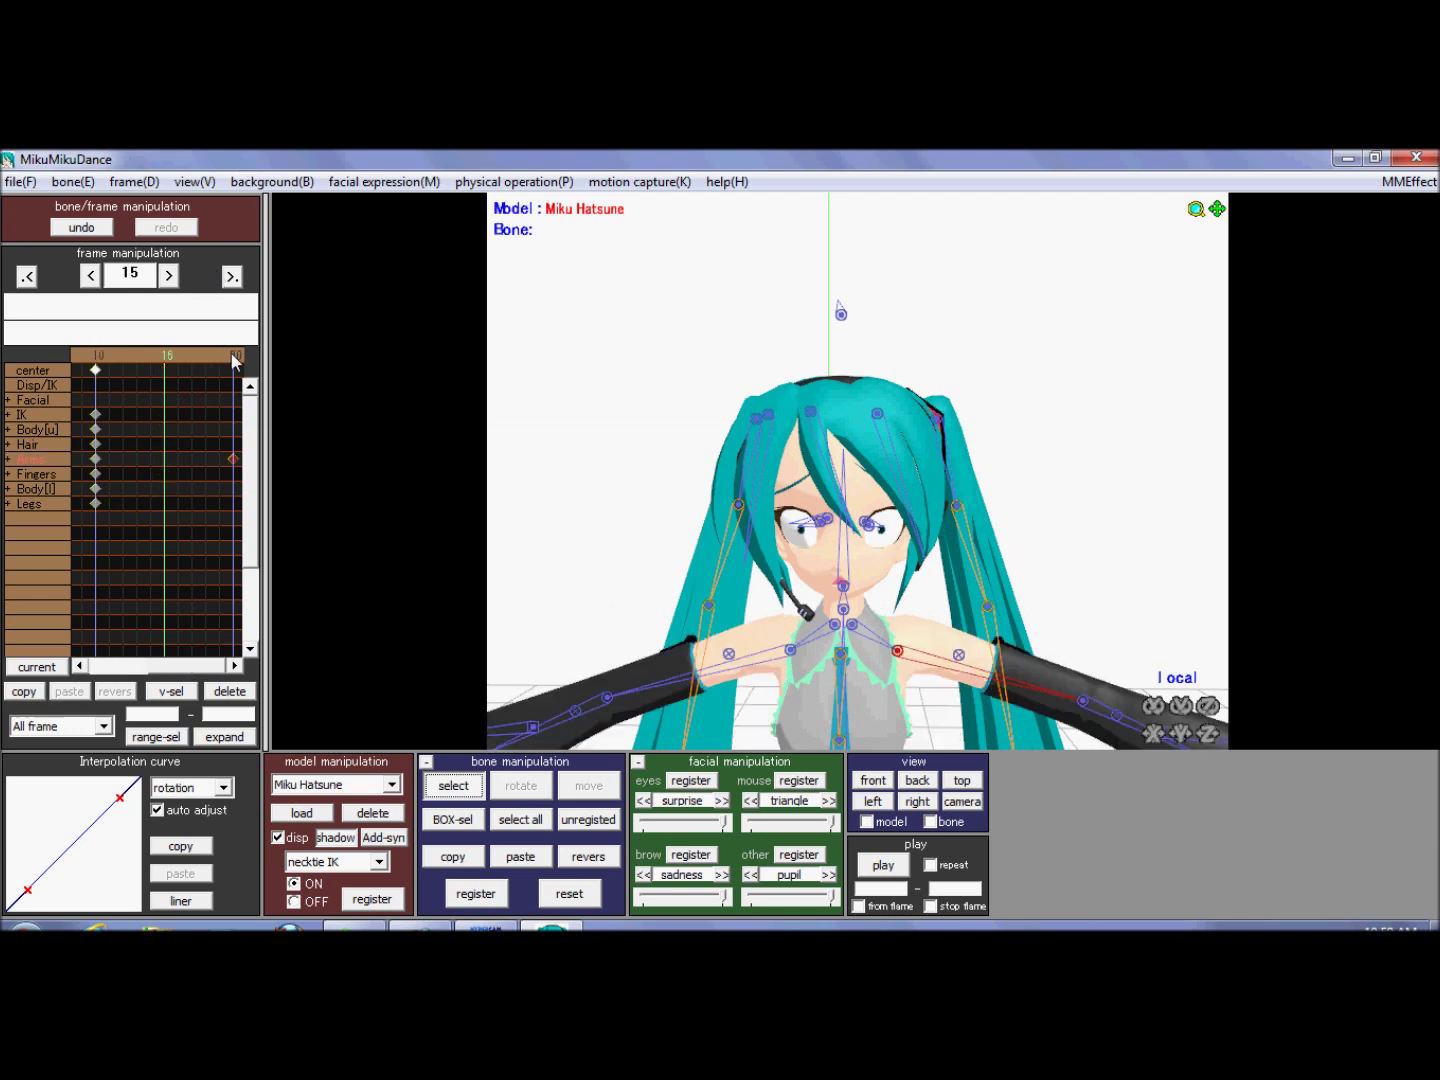
click(789, 651)
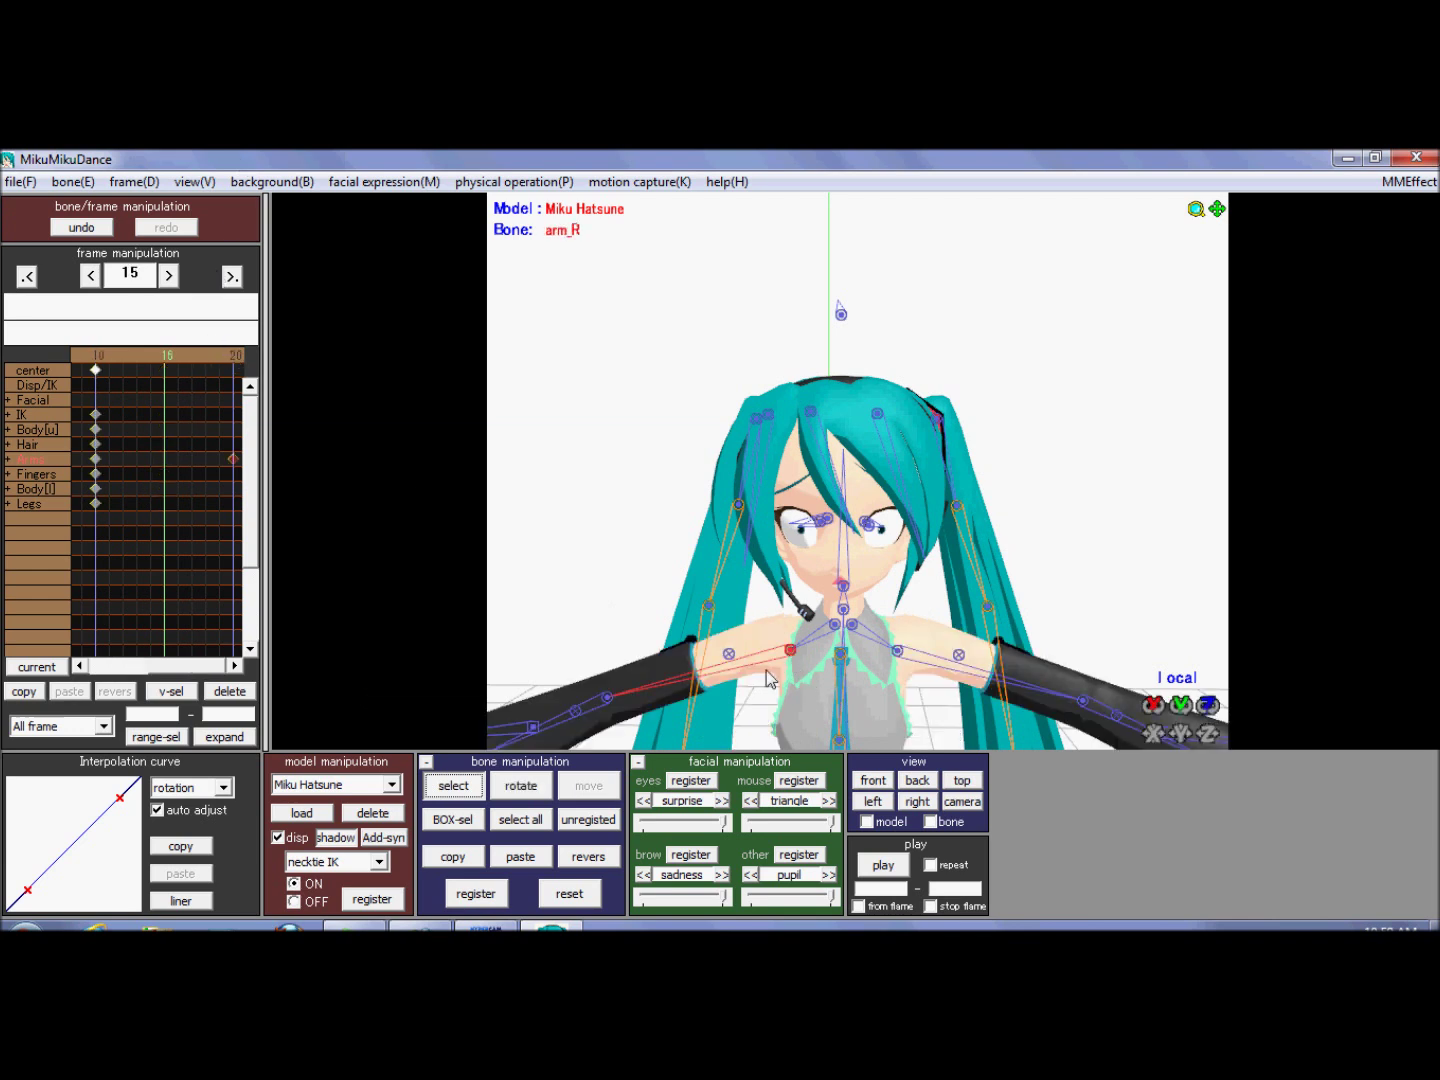
click(453, 859)
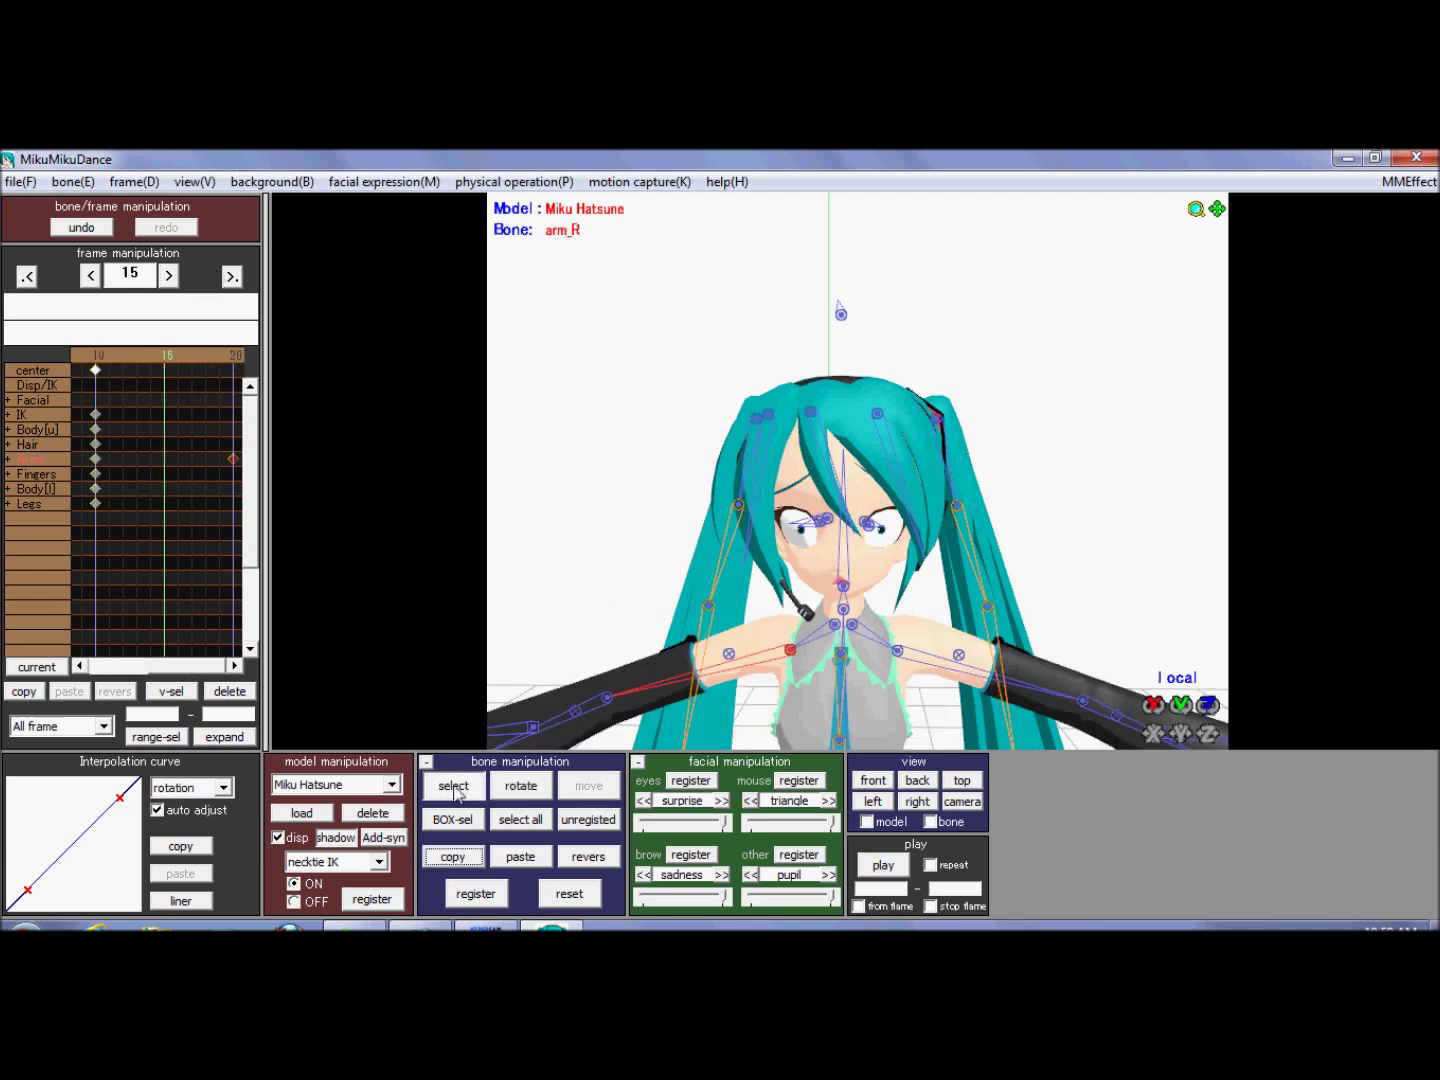
At frame 25, paste the copied pose onto arm_R and mirrored onto the opposite arm, registering each arm
click(236, 356)
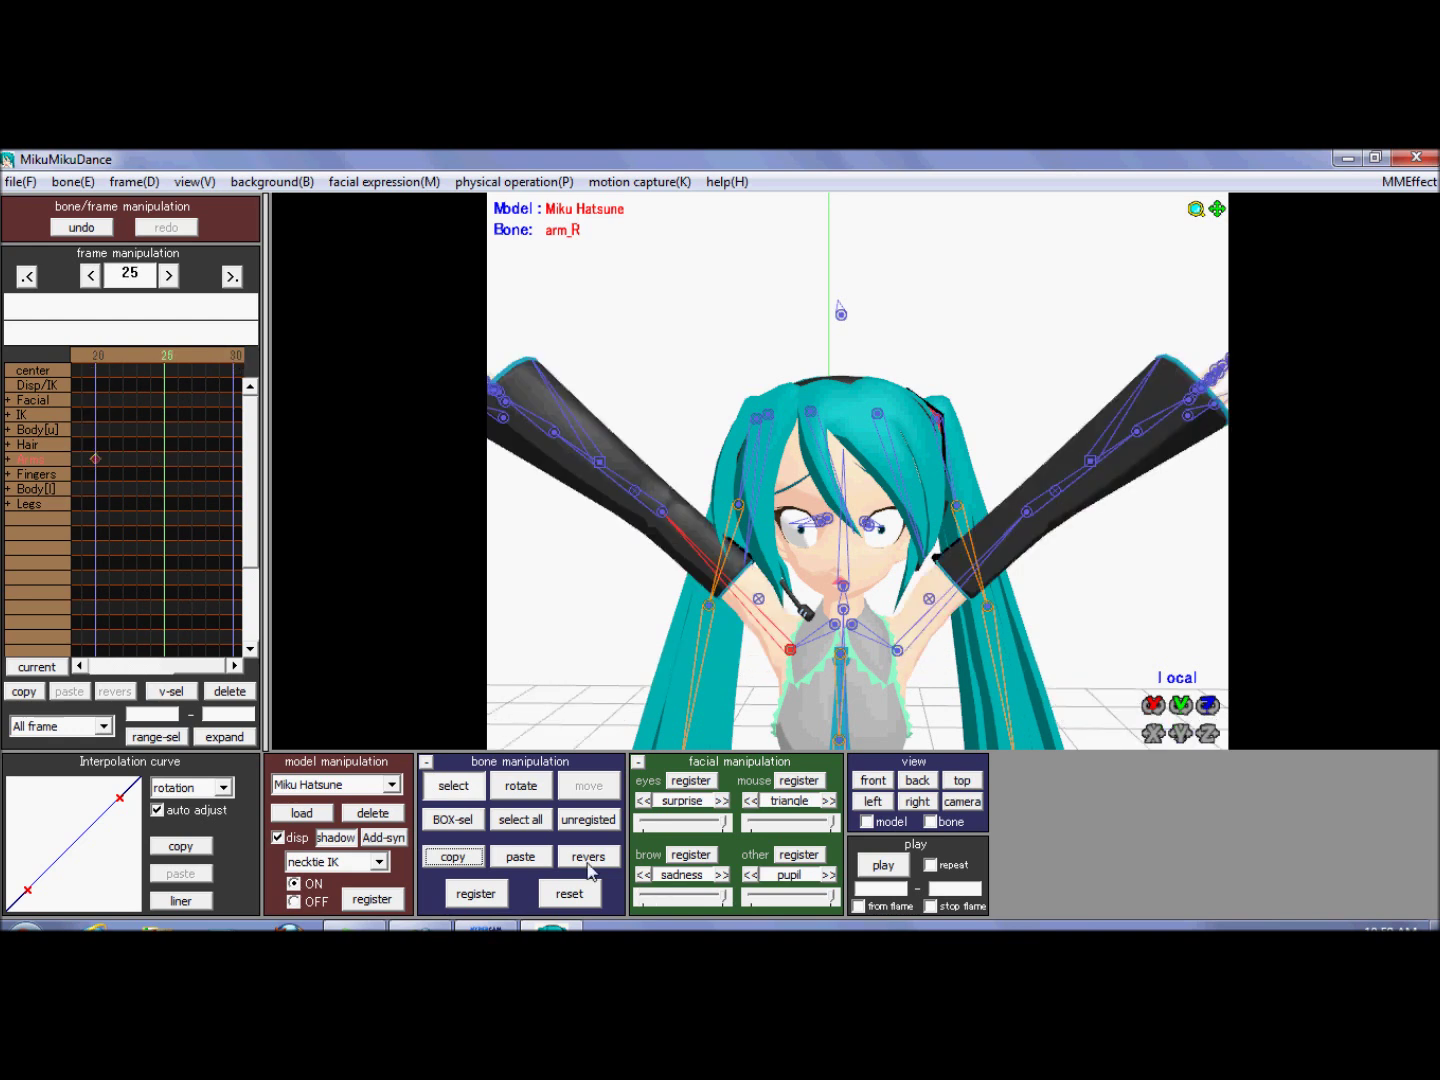
click(519, 857)
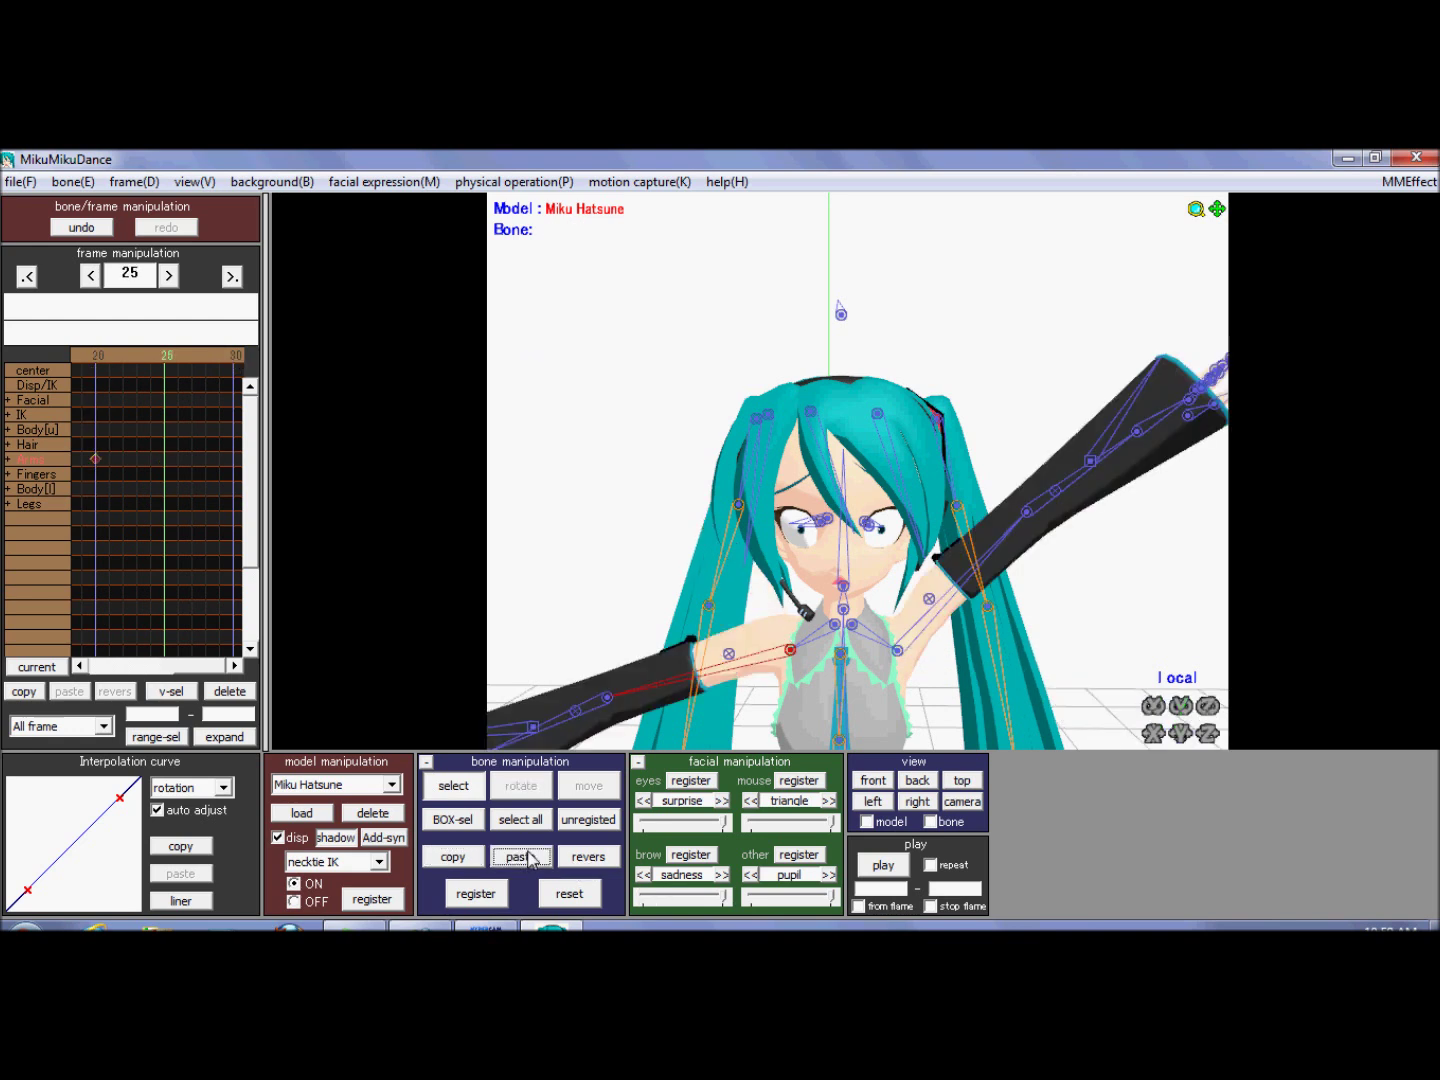
click(497, 896)
click(600, 862)
click(504, 896)
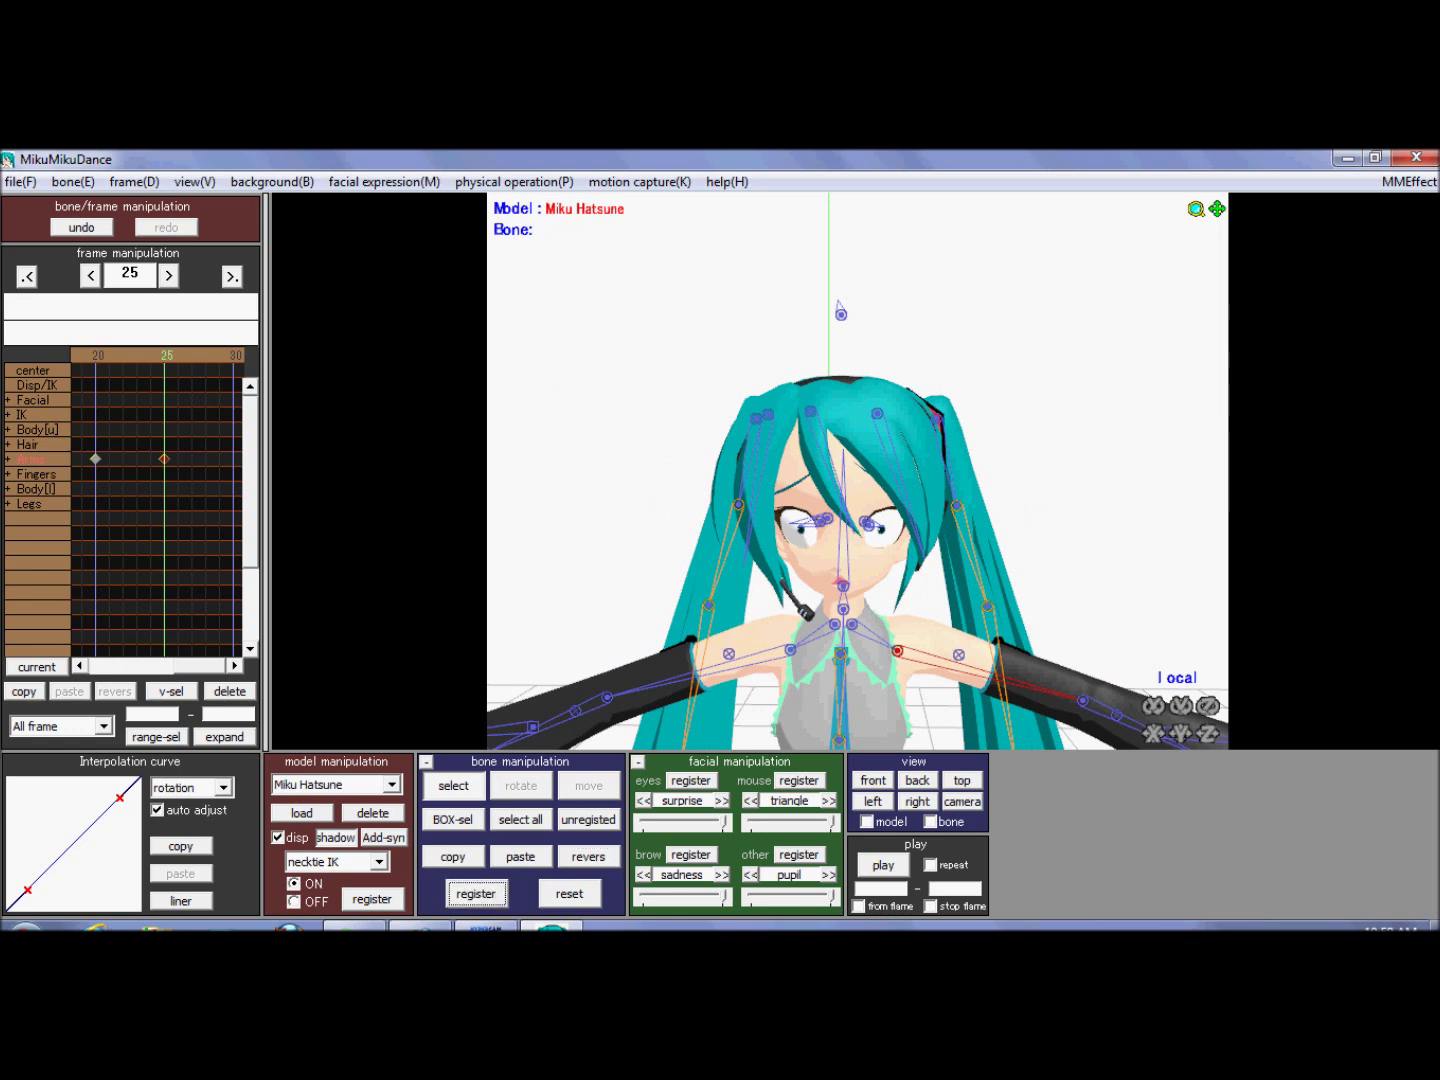
Play the animation and view the model's arm movement from an angle
click(883, 888)
click(880, 866)
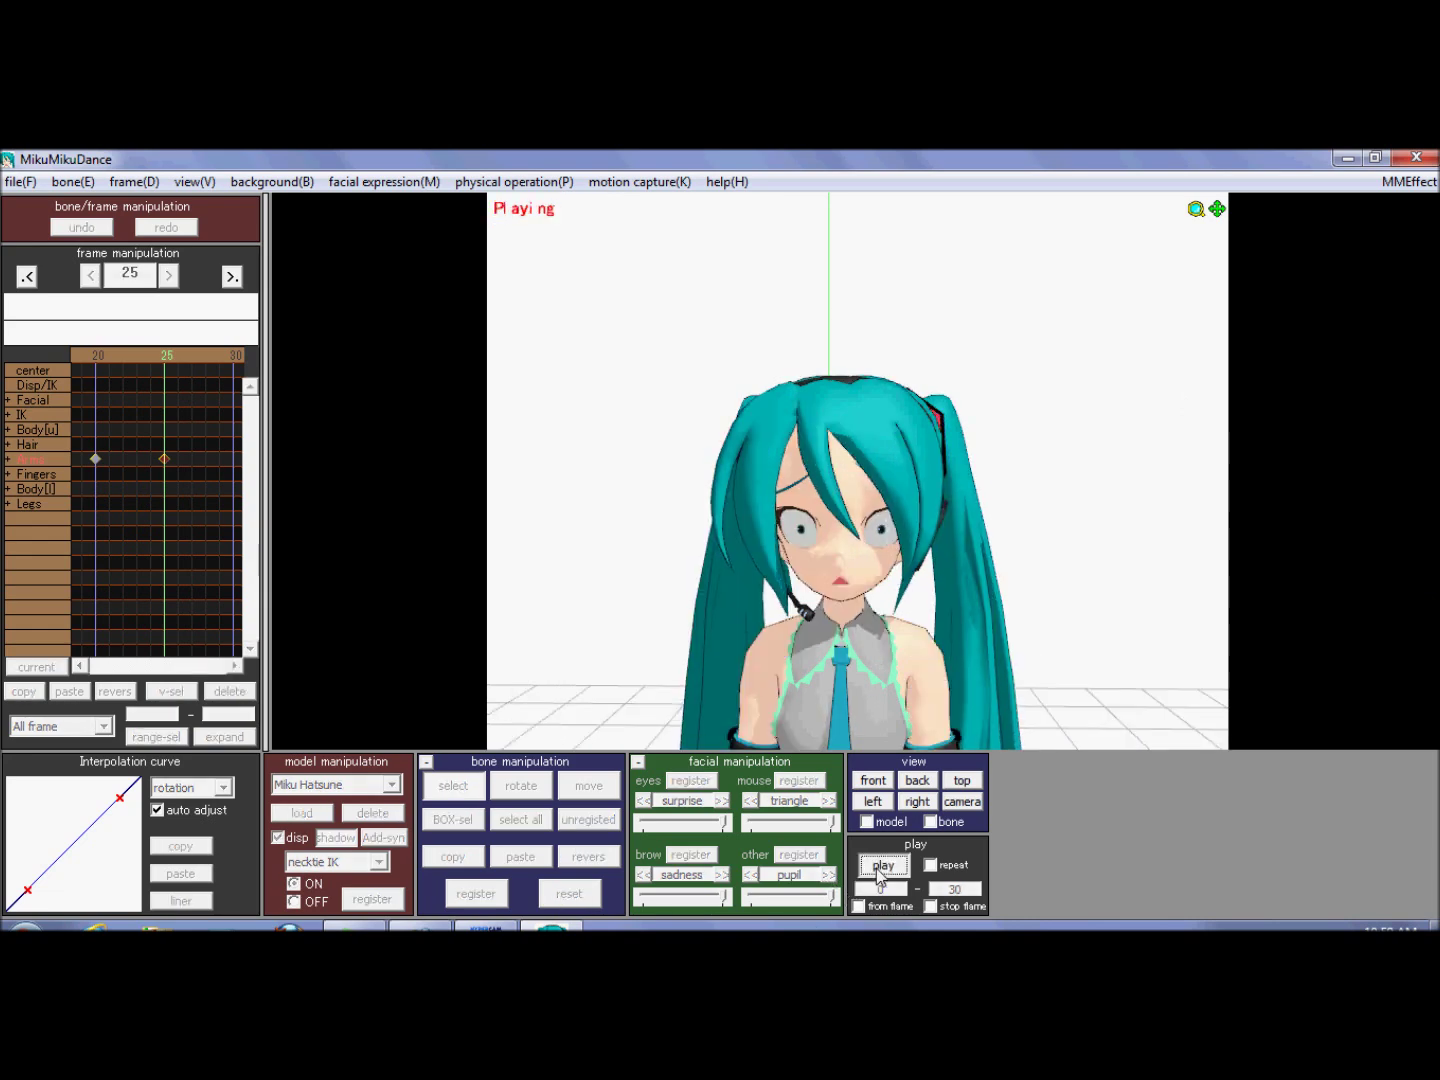
right_drag(811, 386, 640, 430)
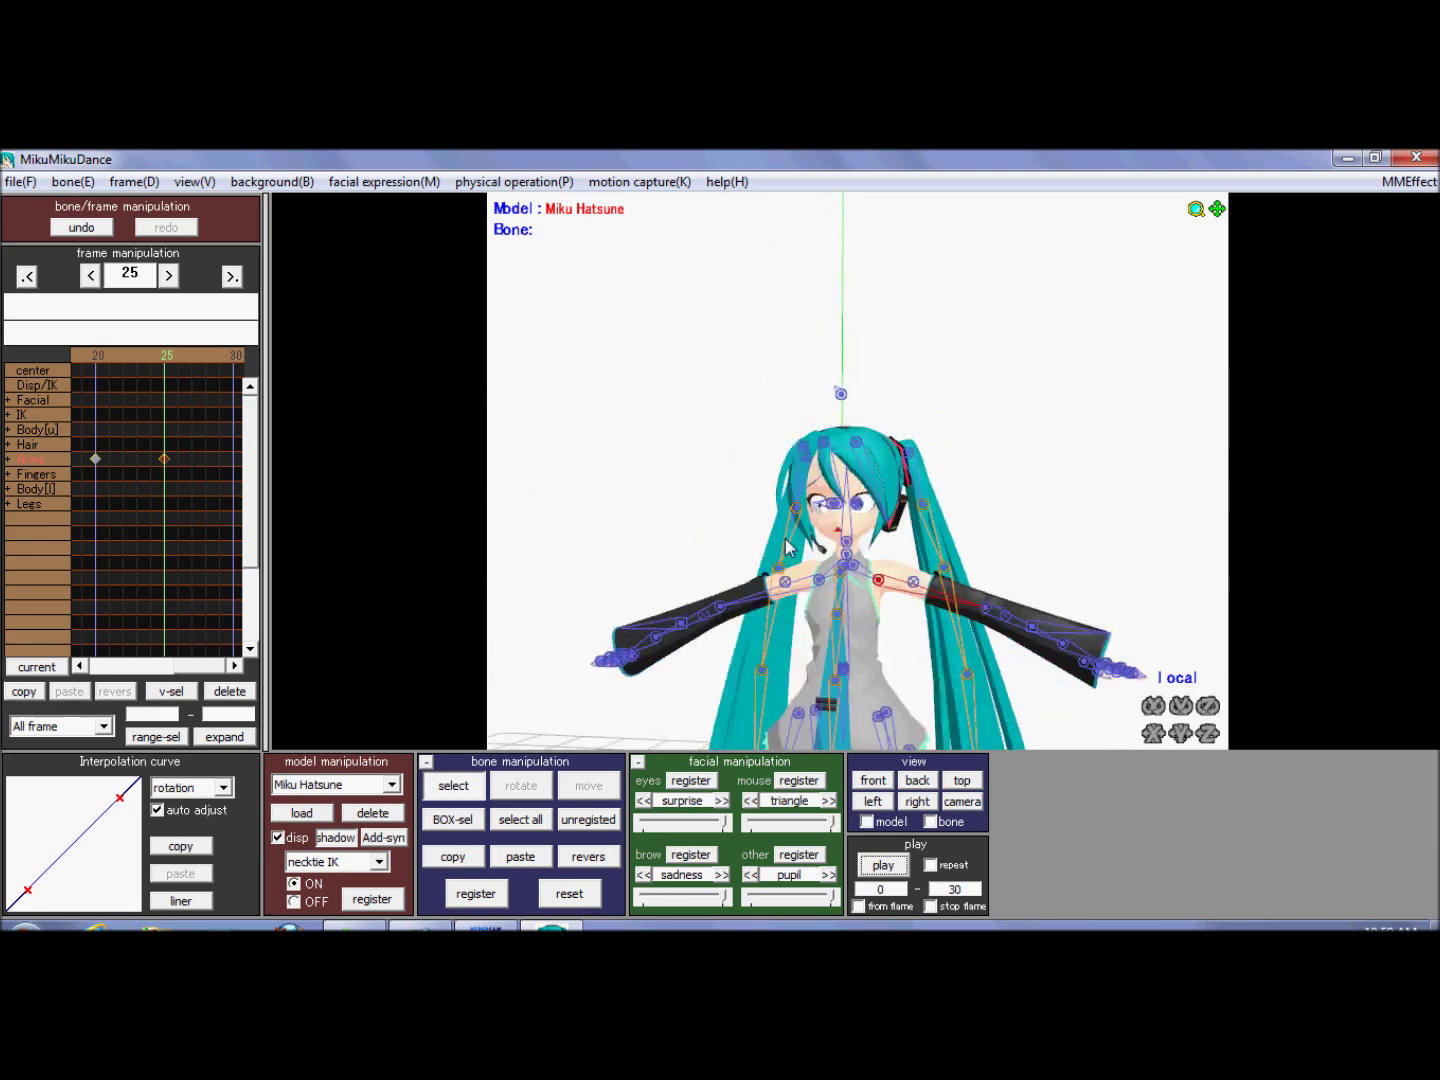
Save the project in the UserFile folder as aaface
mouse_move(860, 700)
middle_down()
mouse_move(882, 319)
mouse_move(840, 544)
mouse_move(832, 707)
middle_up()
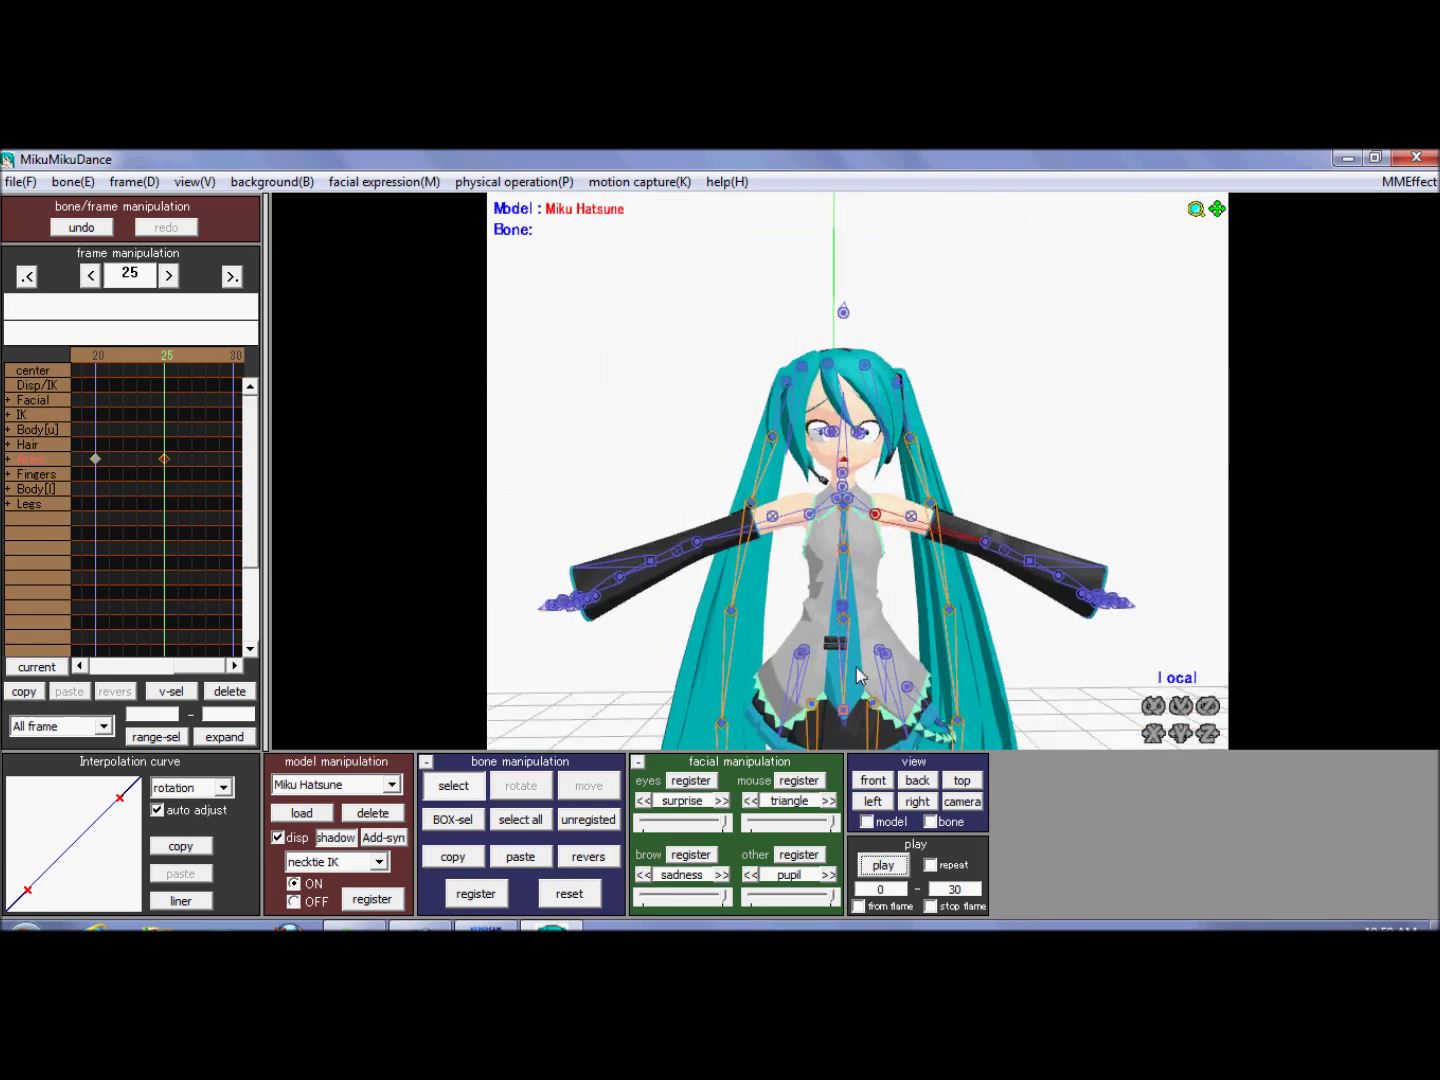
scroll(914, 544, up, 10)
scroll(967, 404, down, 6)
right_drag(968, 403, 940, 410)
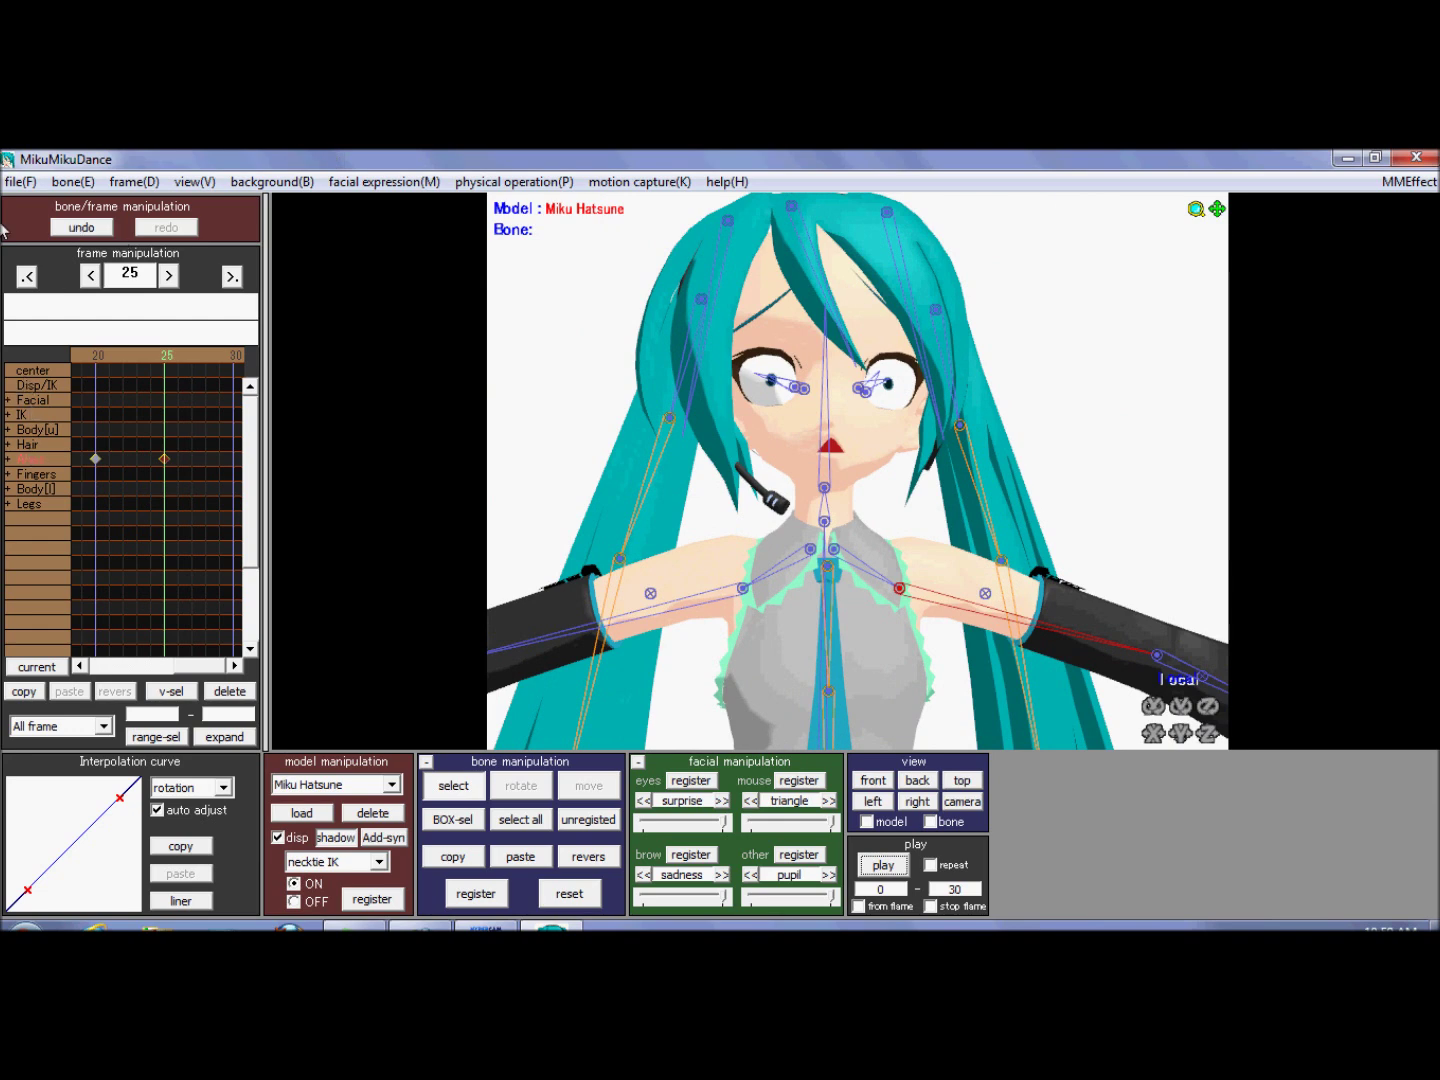
click(20, 181)
click(46, 281)
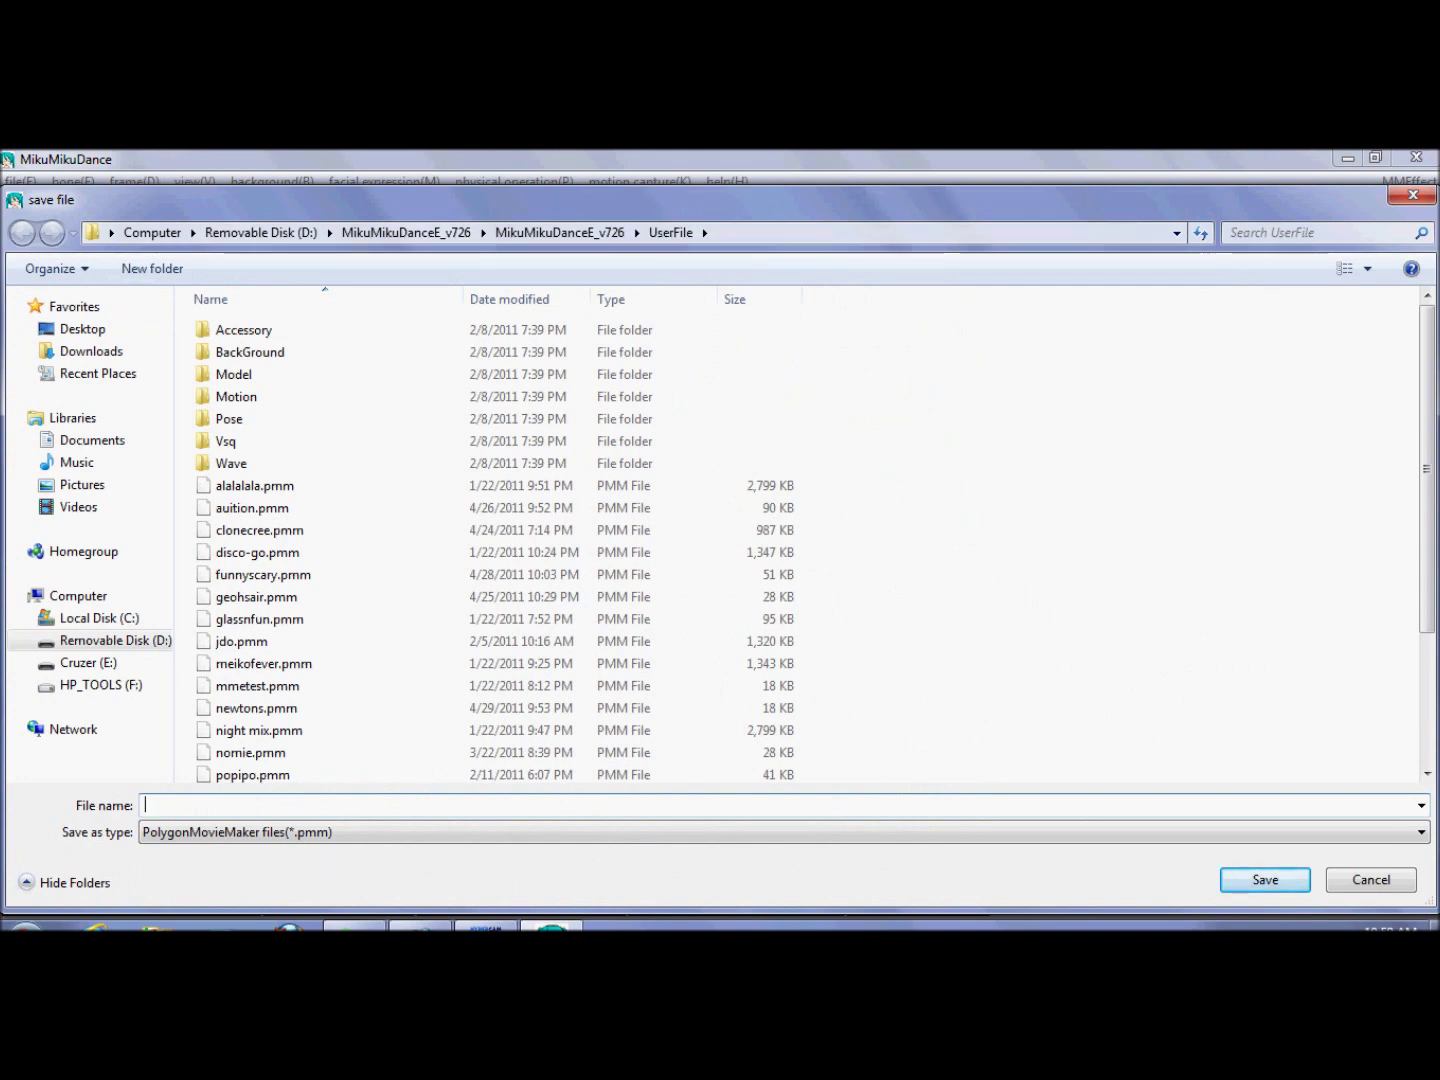
text(aaface)
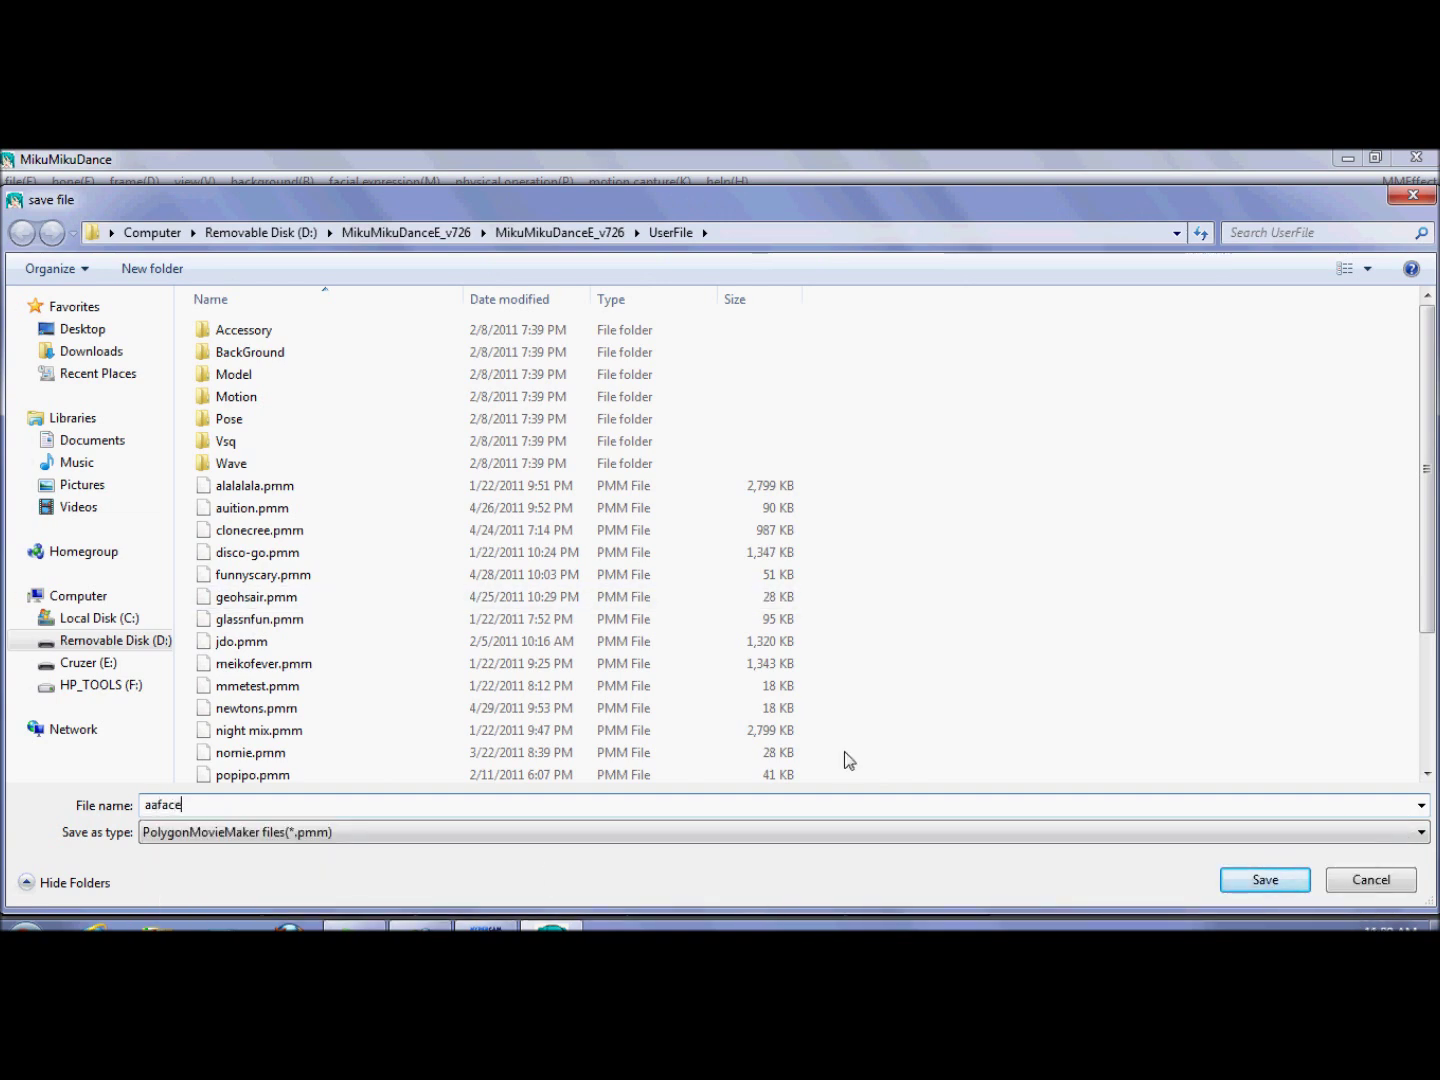
click(1281, 886)
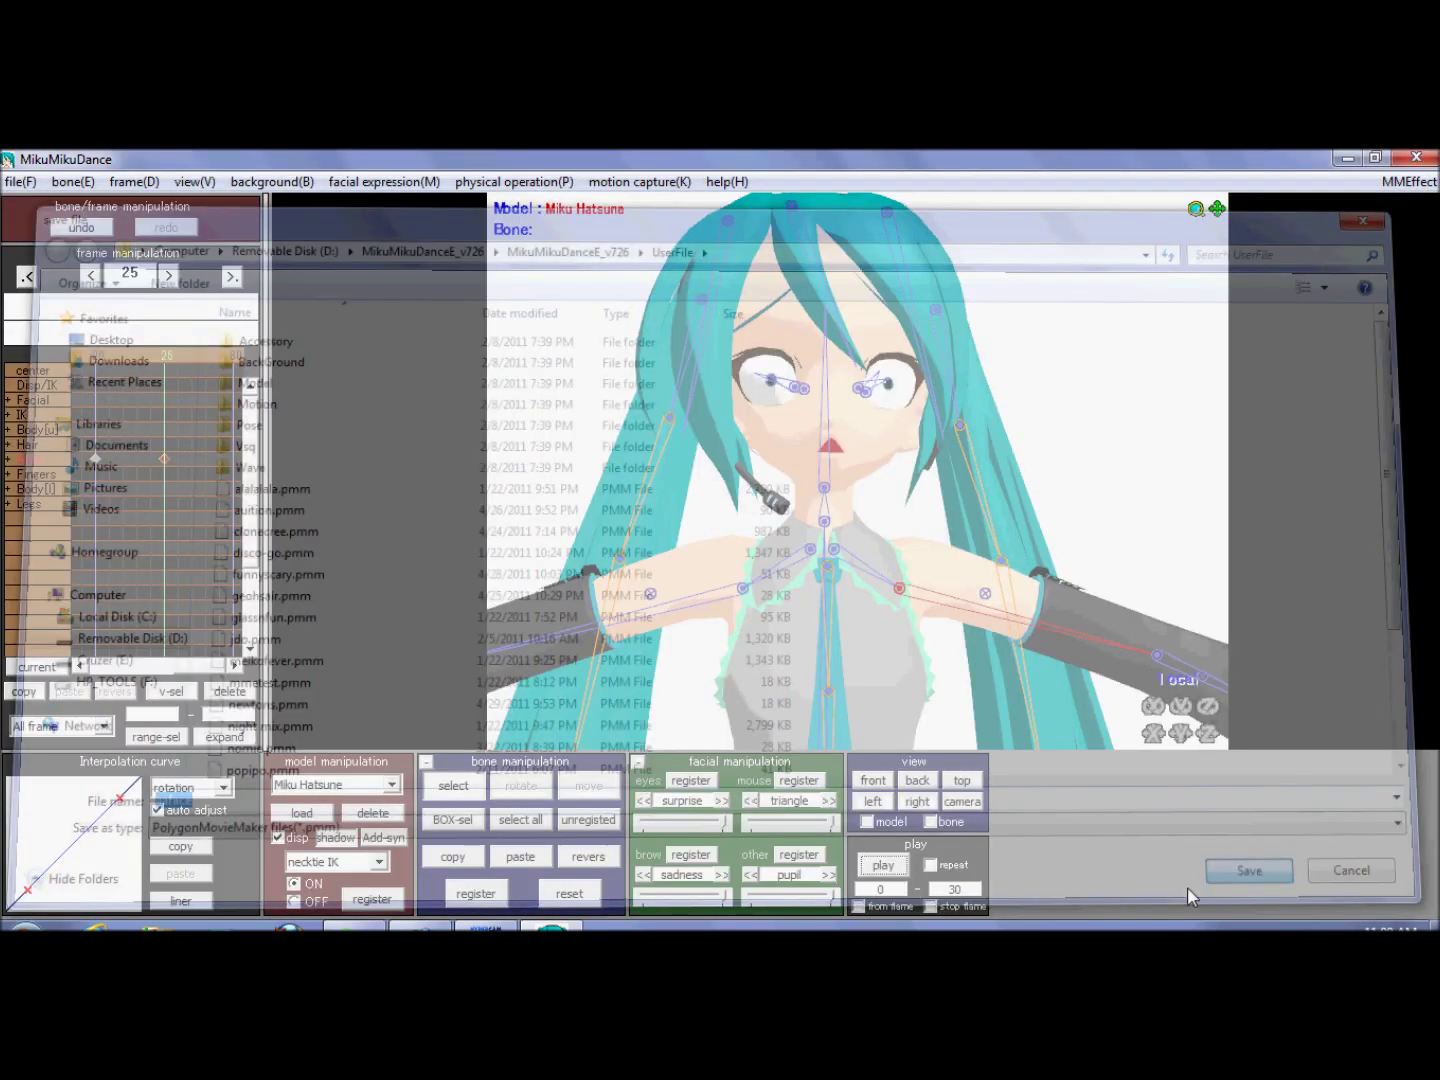
Start a new empty project, discarding the current scene
scroll(553, 500, down, 7)
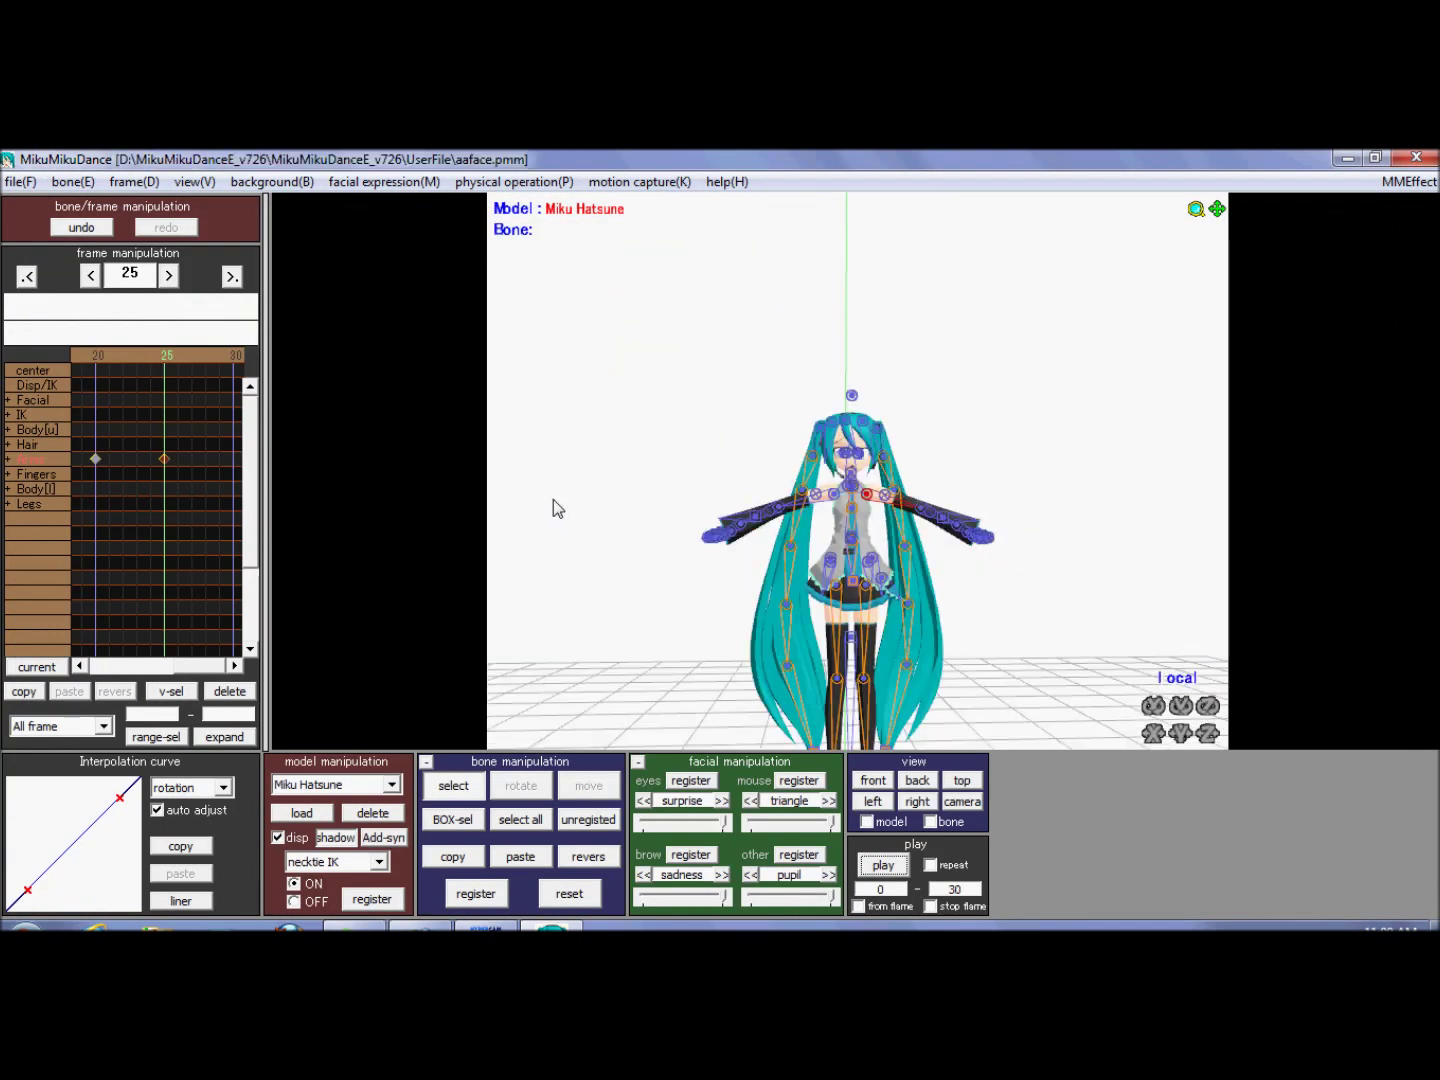
click(20, 182)
click(41, 205)
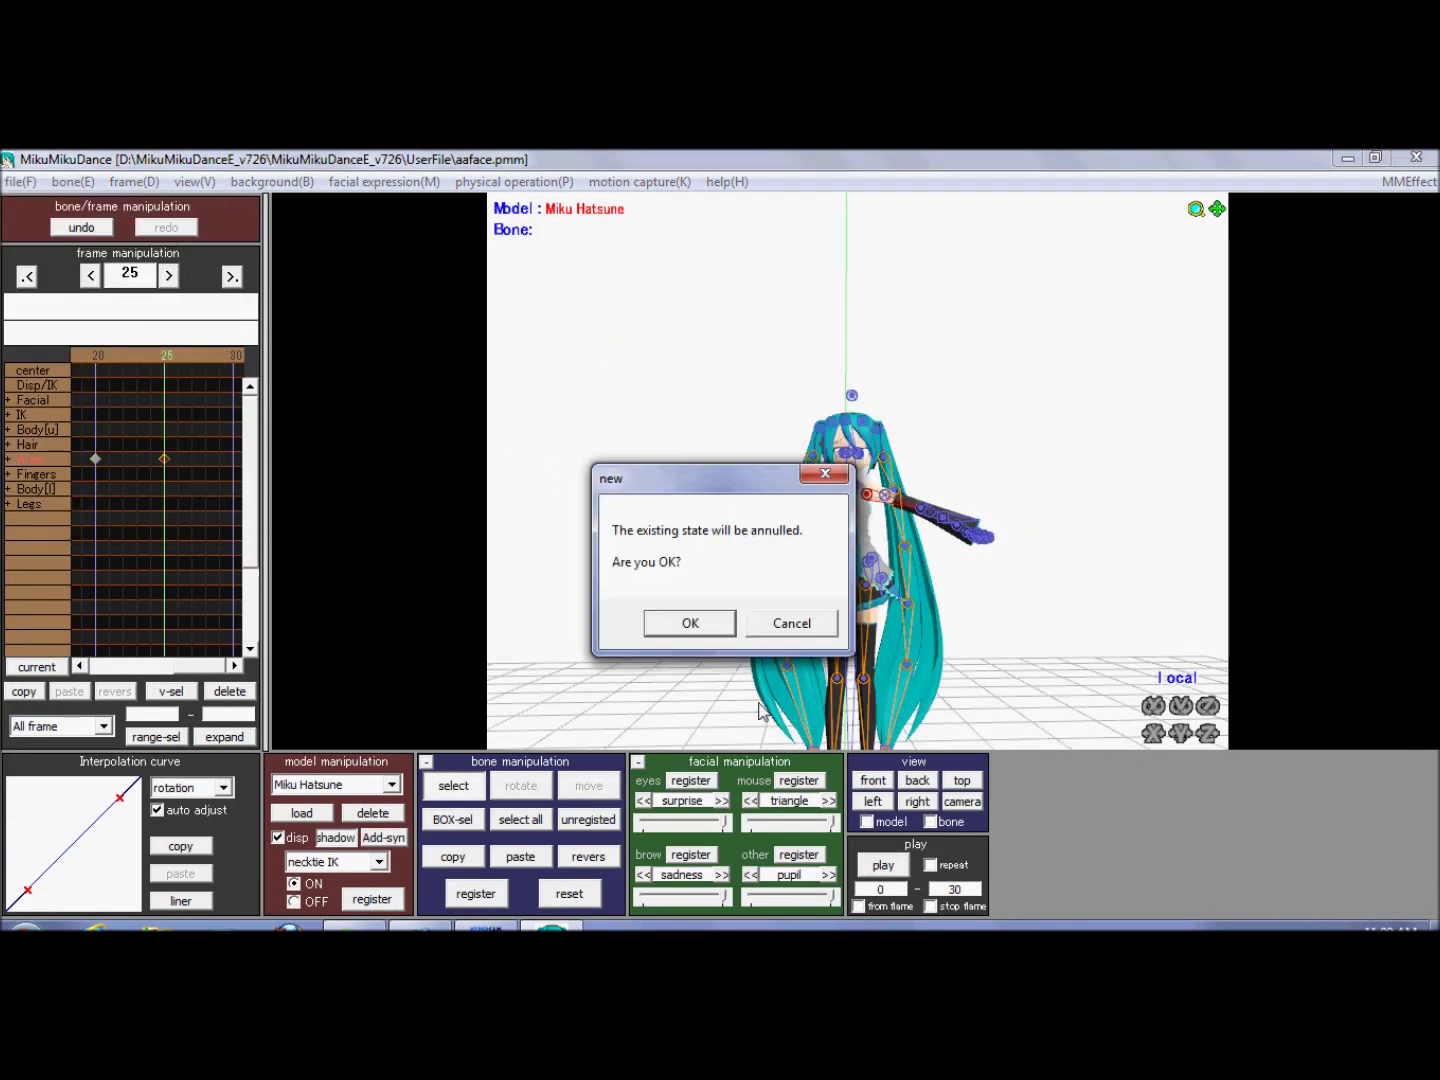
click(688, 627)
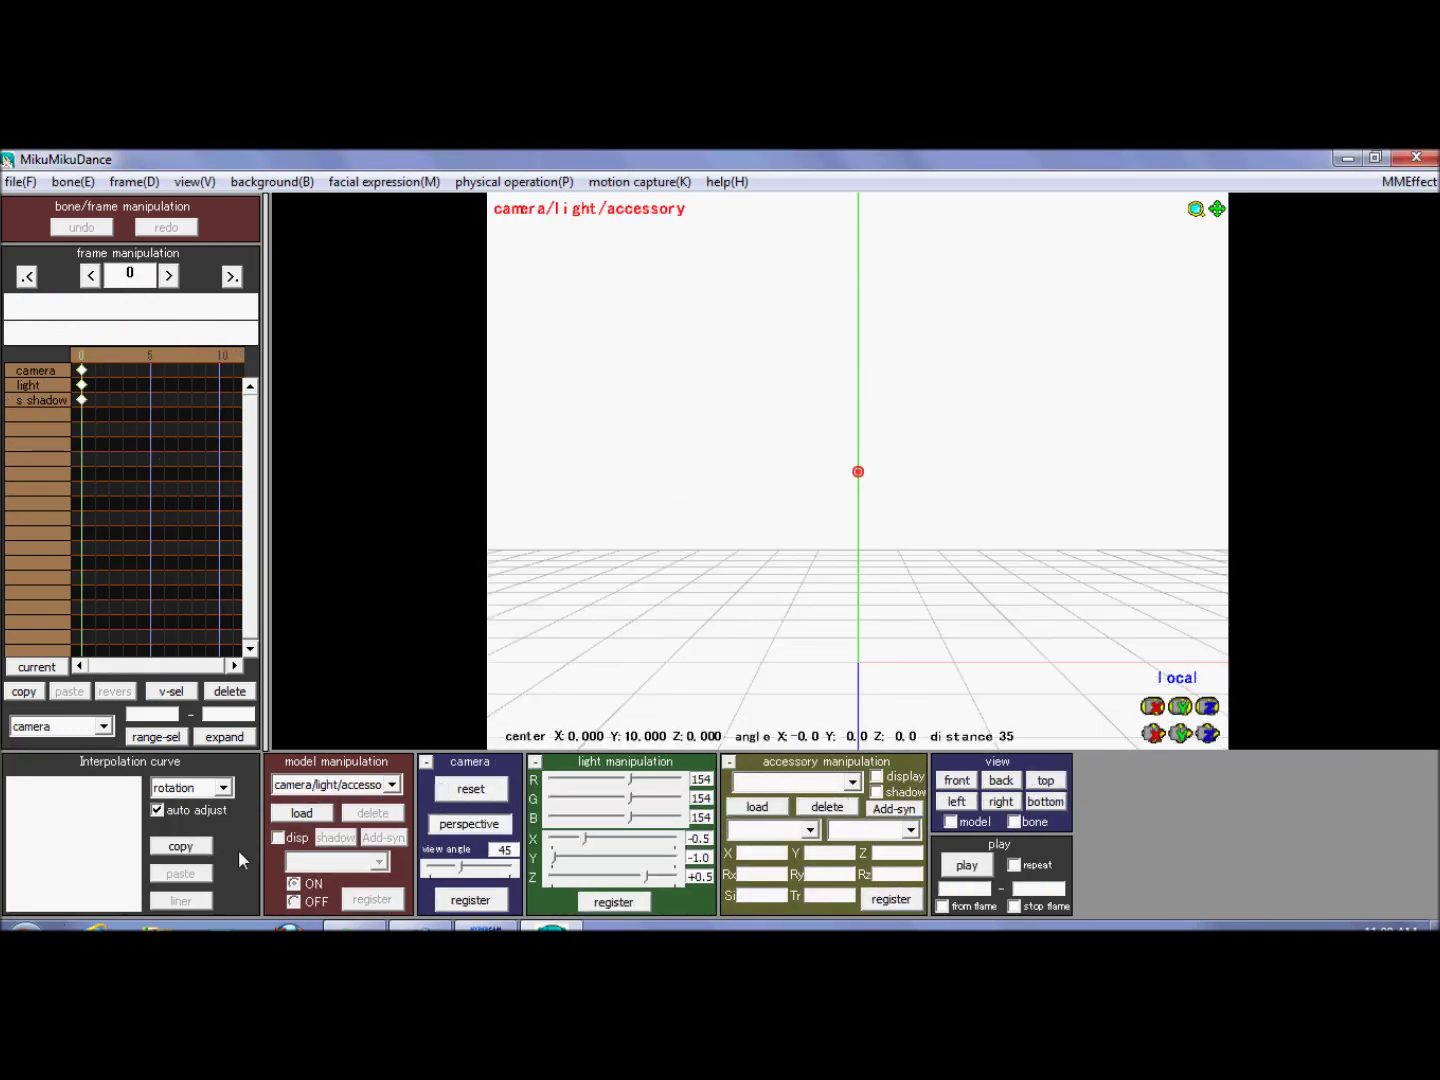
Begin loading a model and look through the FlashMMDStuff folder on Removable Disk (D:)
click(294, 814)
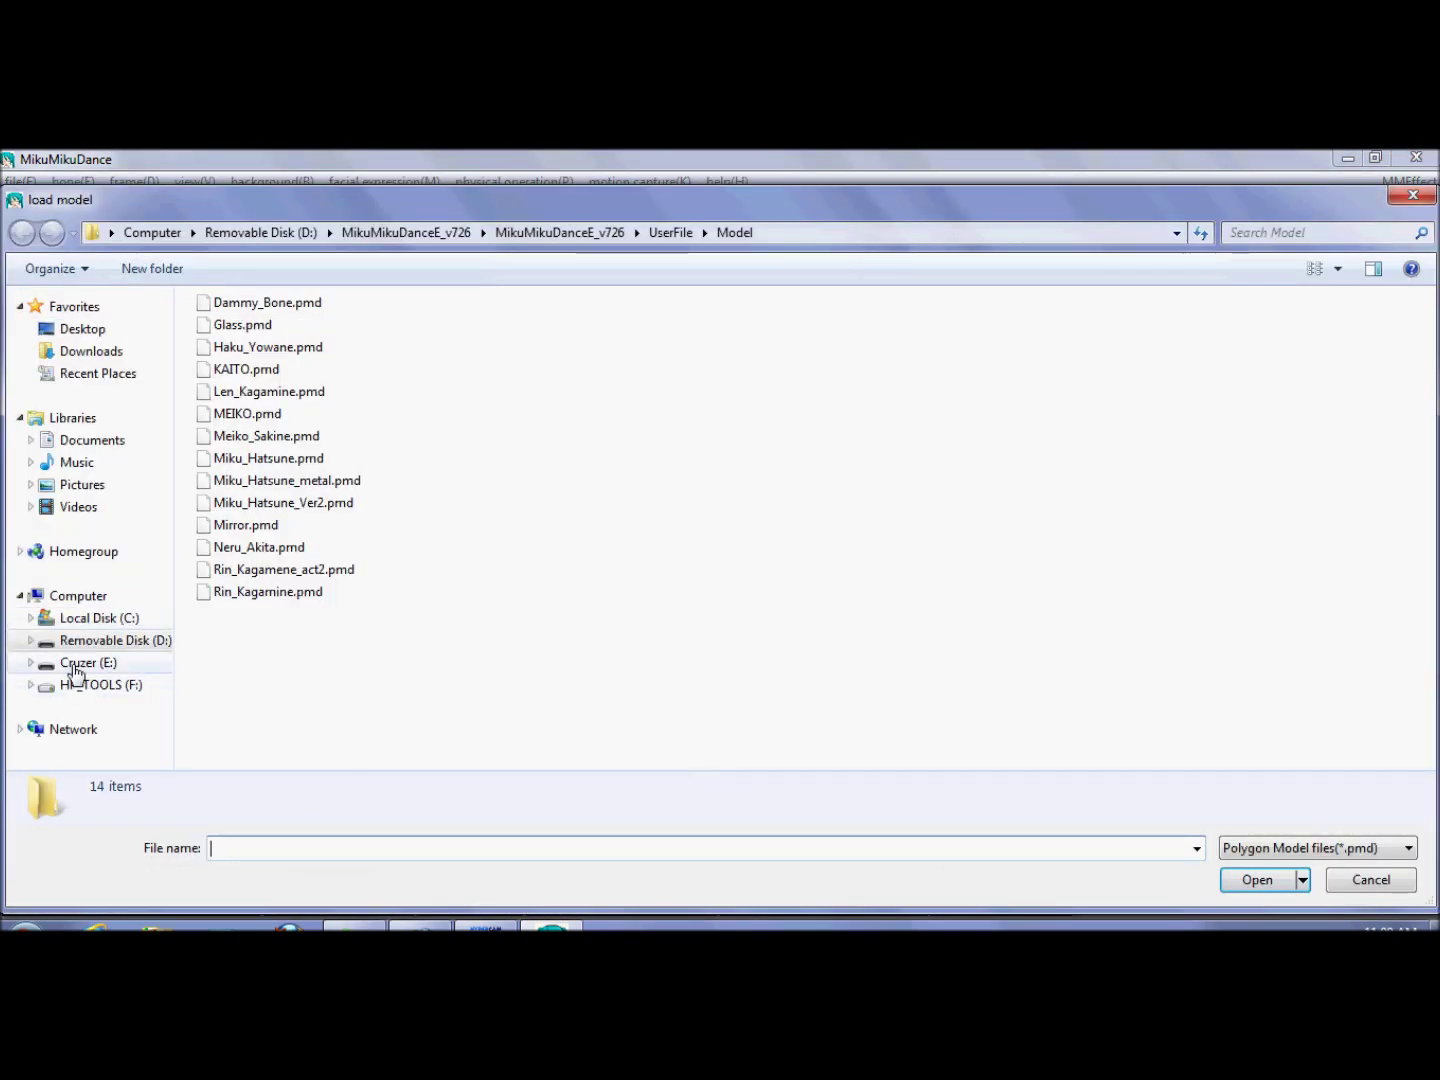
click(75, 645)
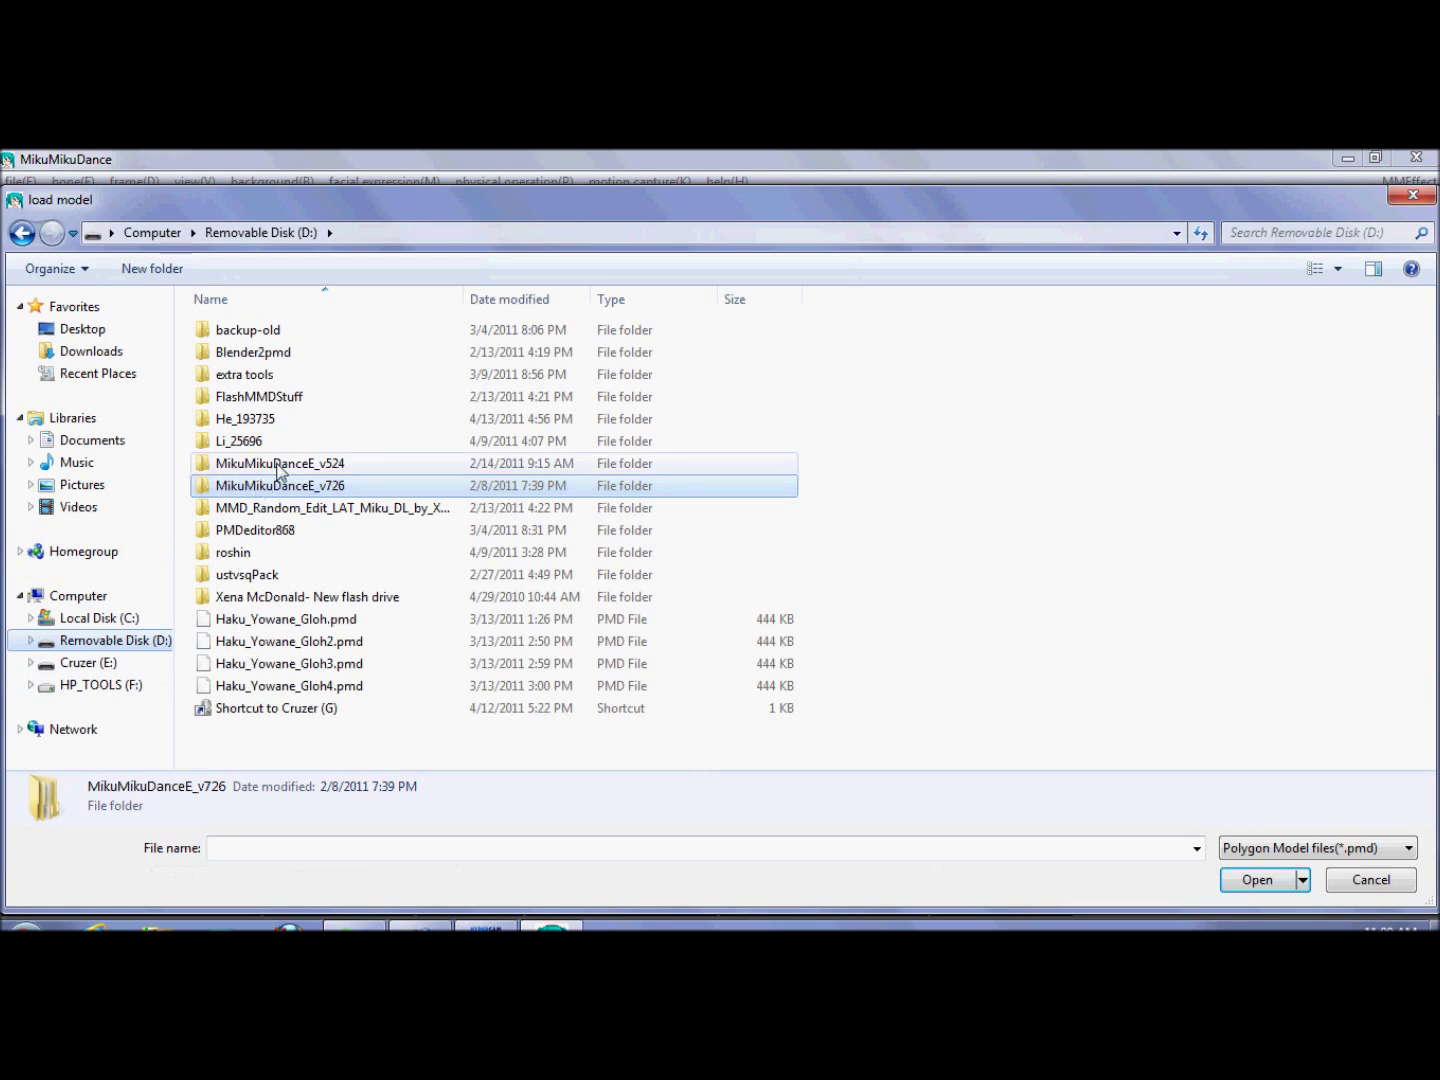
double_click(285, 400)
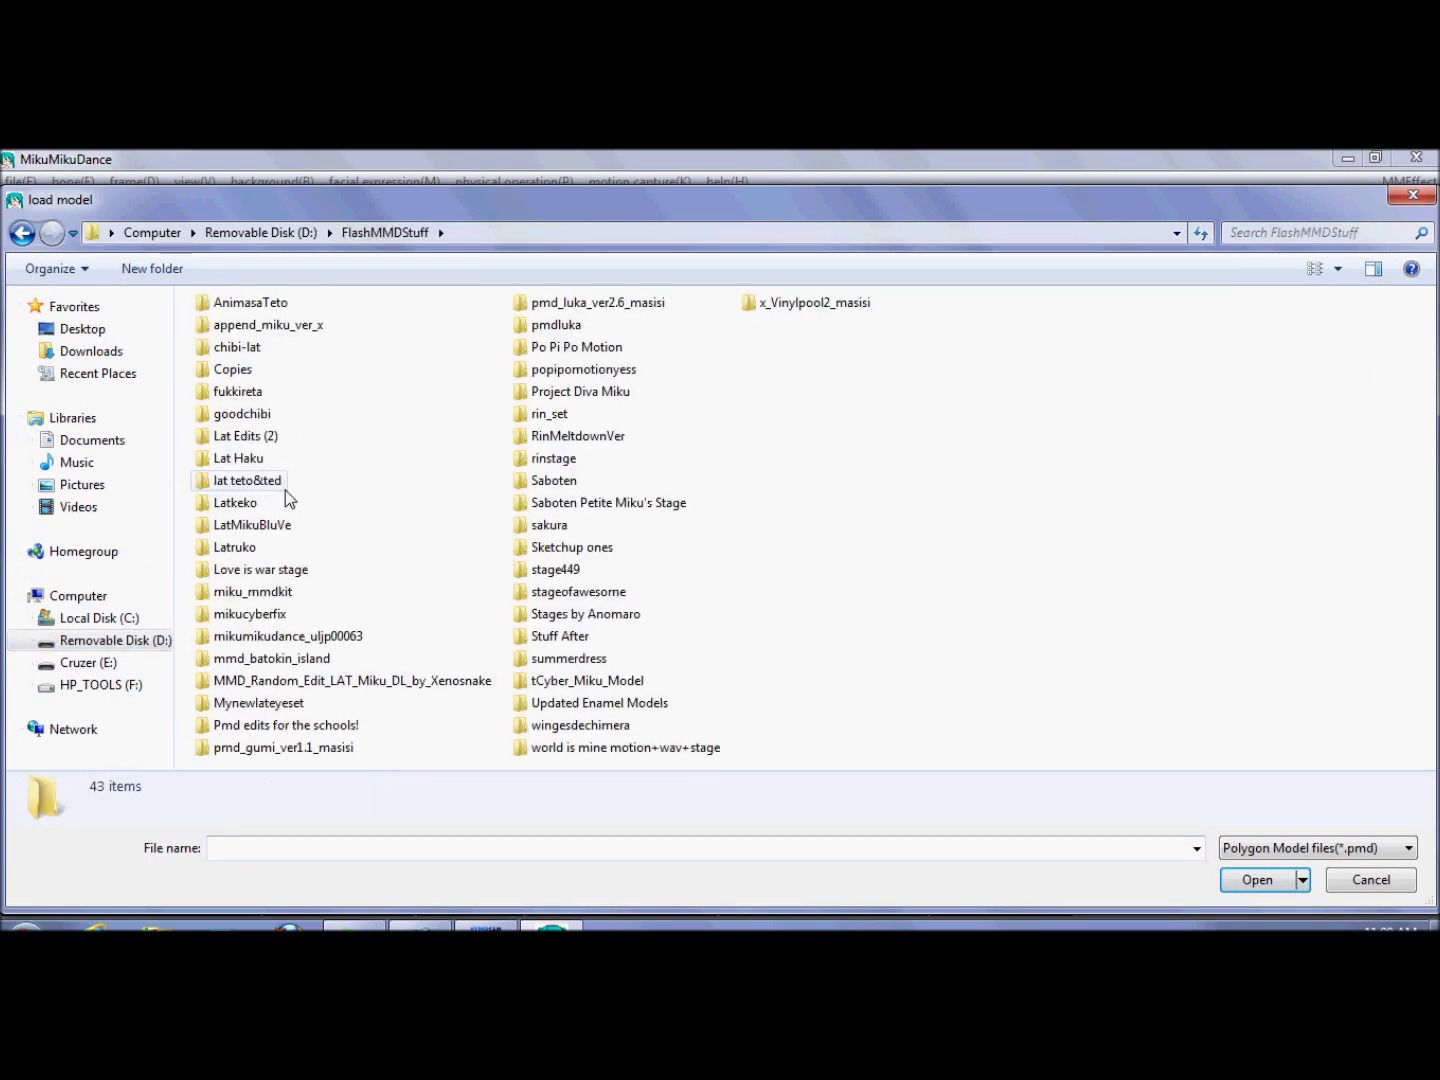
click(22, 233)
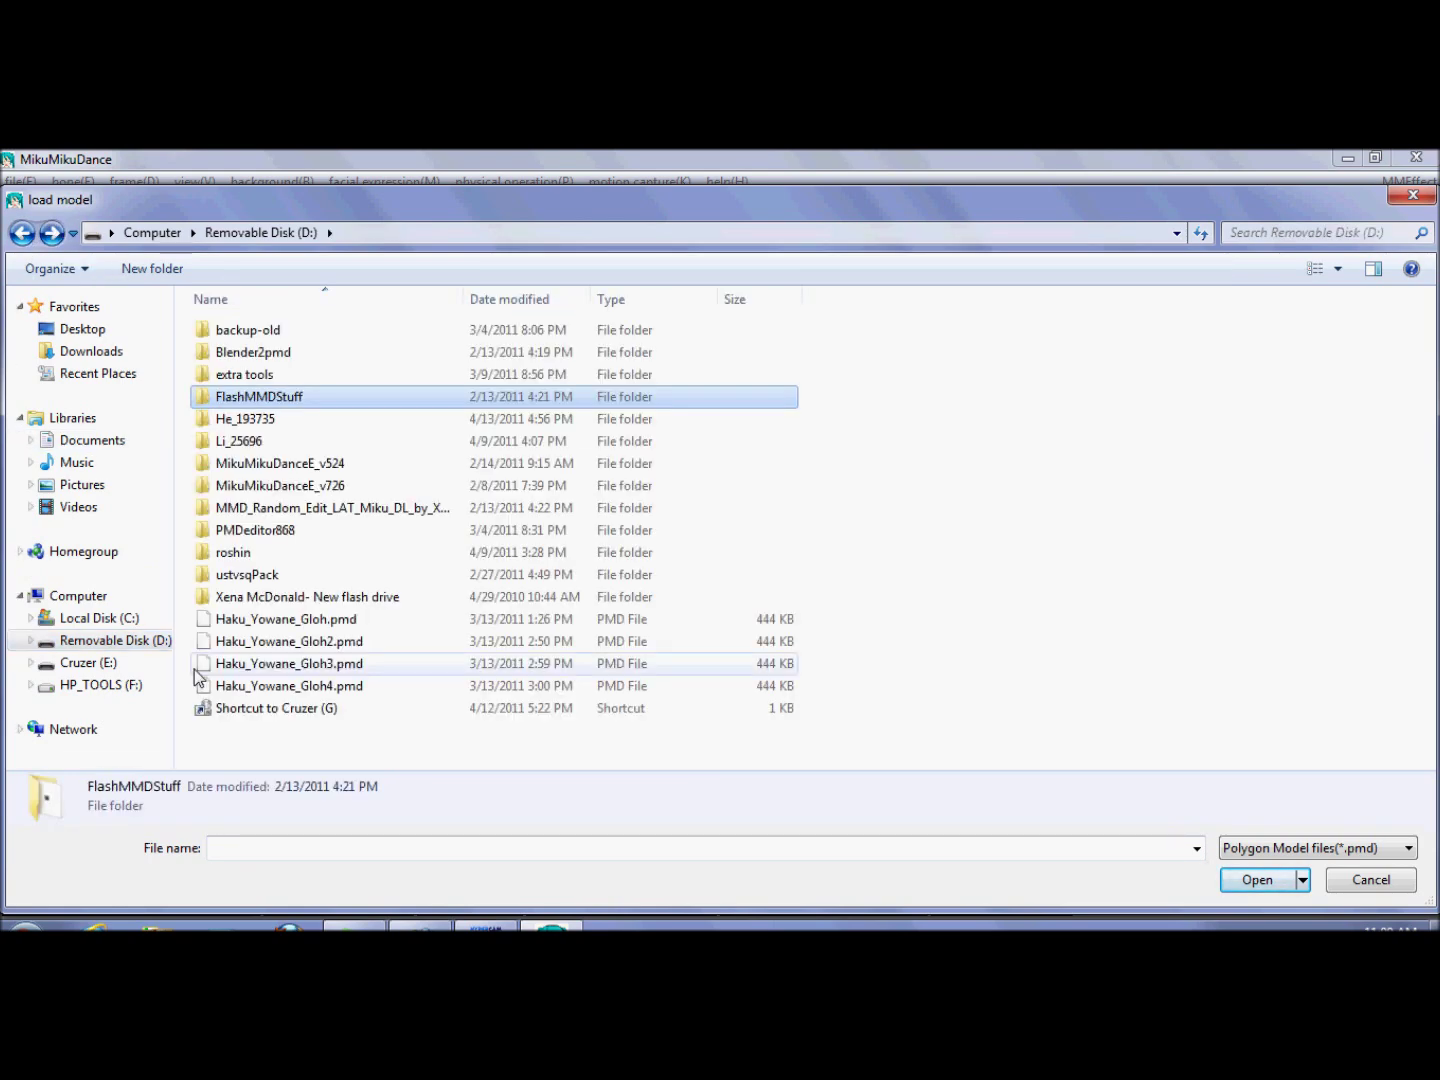
Browse Cruzer (E:) through MikuMikuDance Backups from Laptop and RANDOM MMD STUFF to the Edits in PMDeditor folder
click(86, 662)
double_click(325, 355)
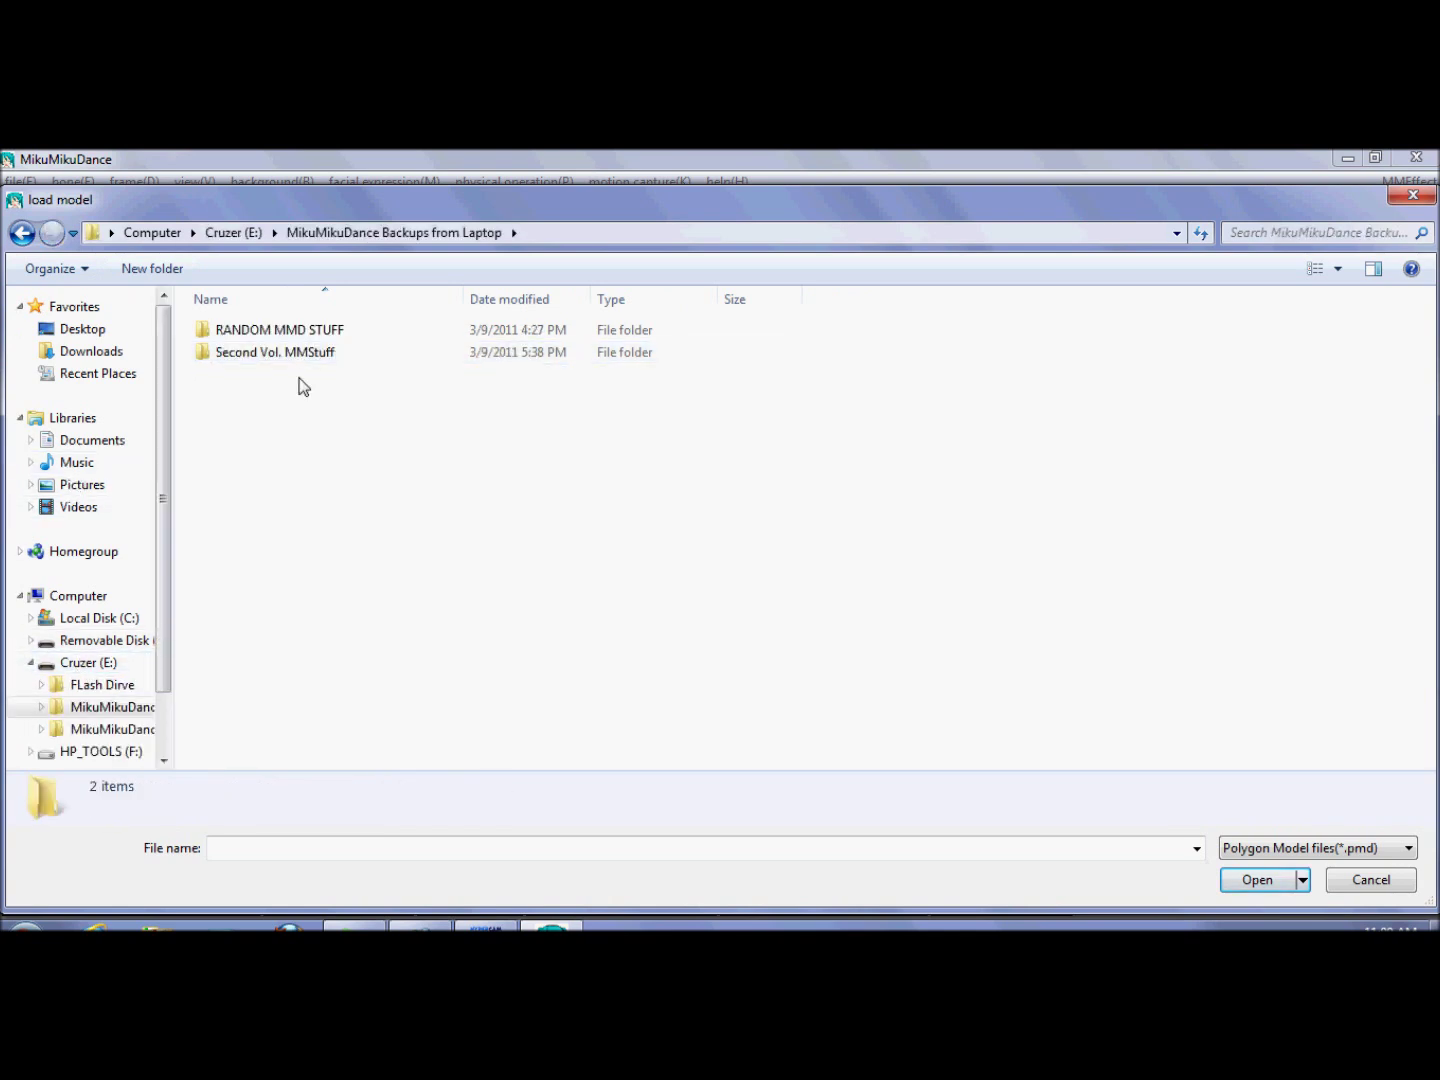
click(293, 335)
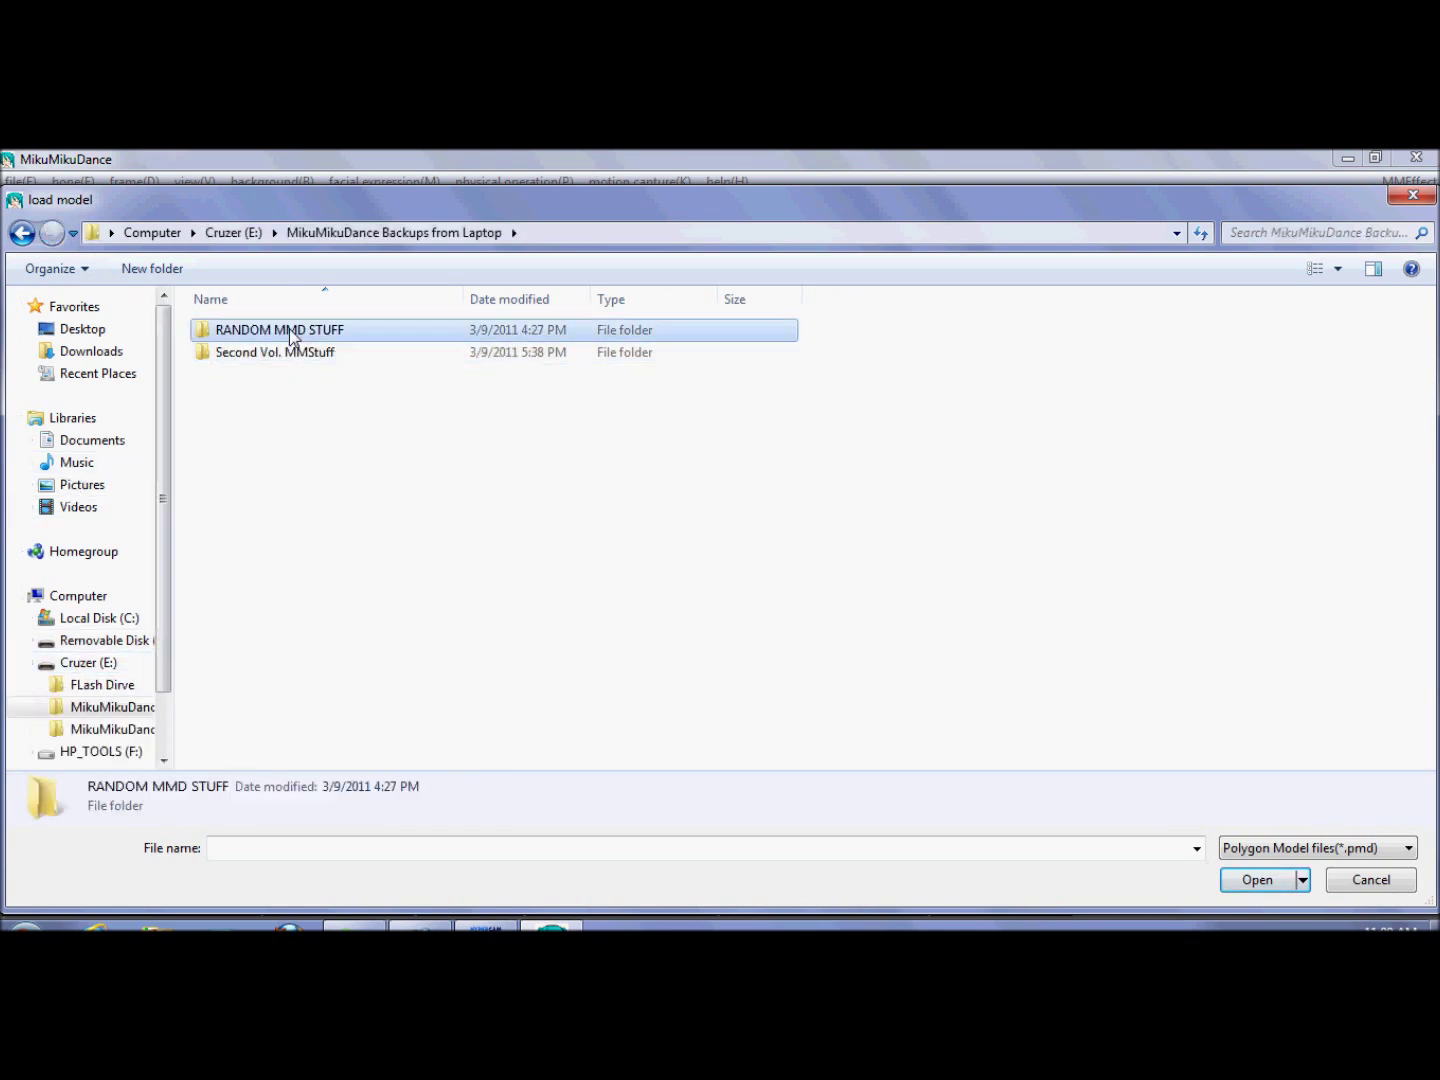
double_click(215, 329)
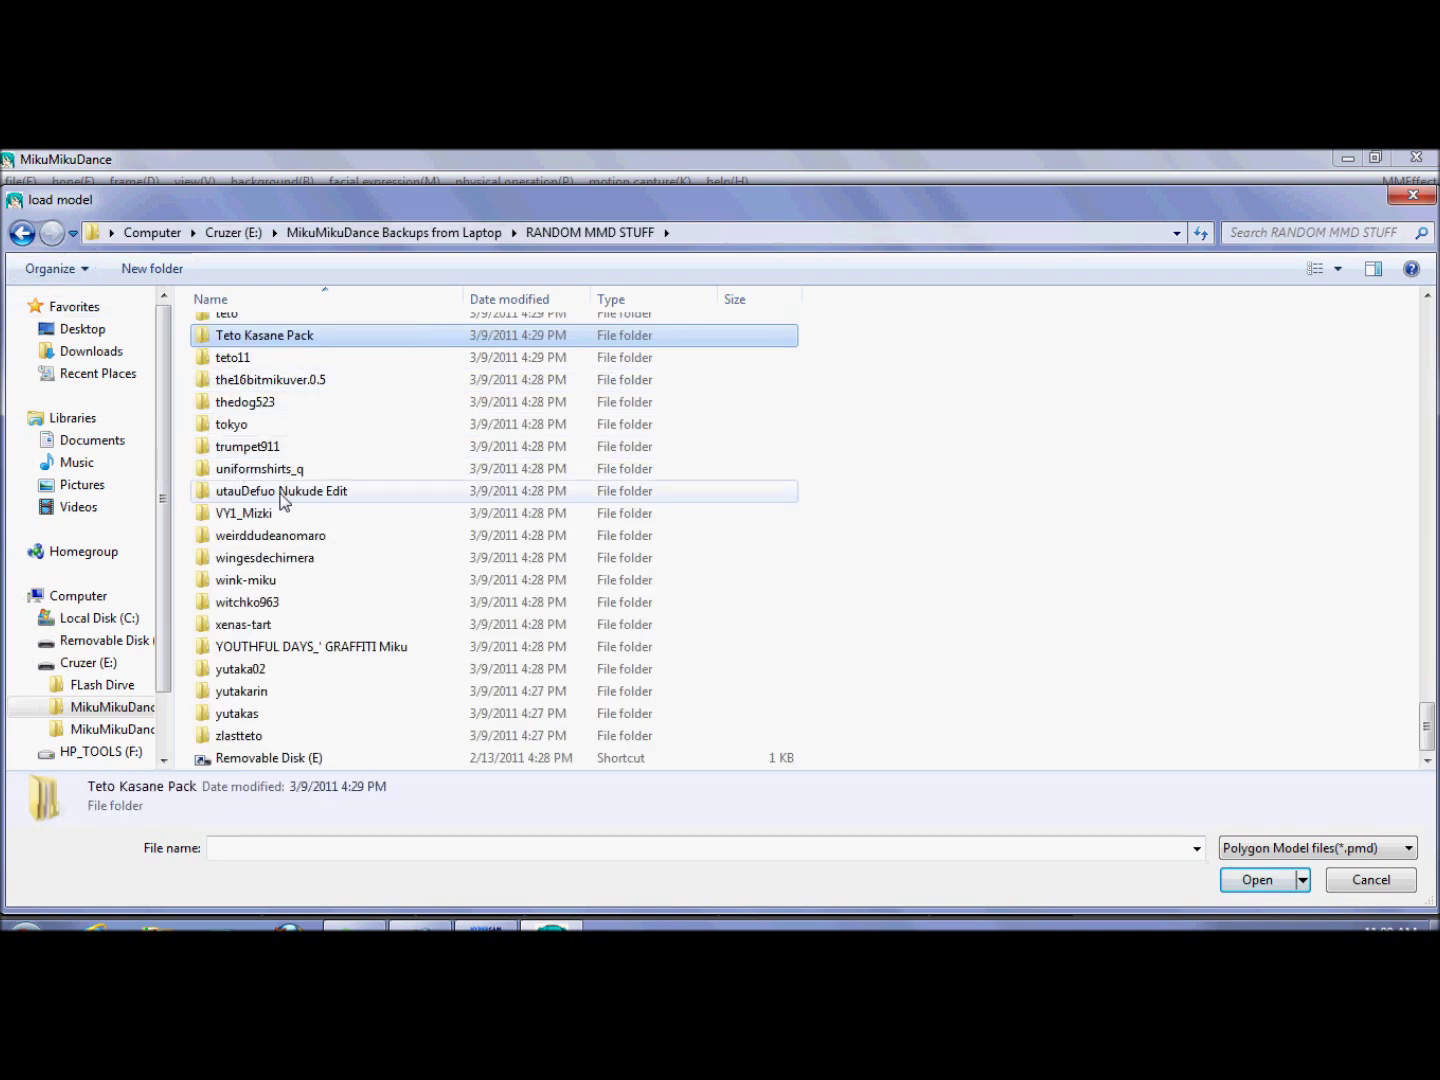
scroll(286, 499, up, 10)
scroll(286, 420, up, 20)
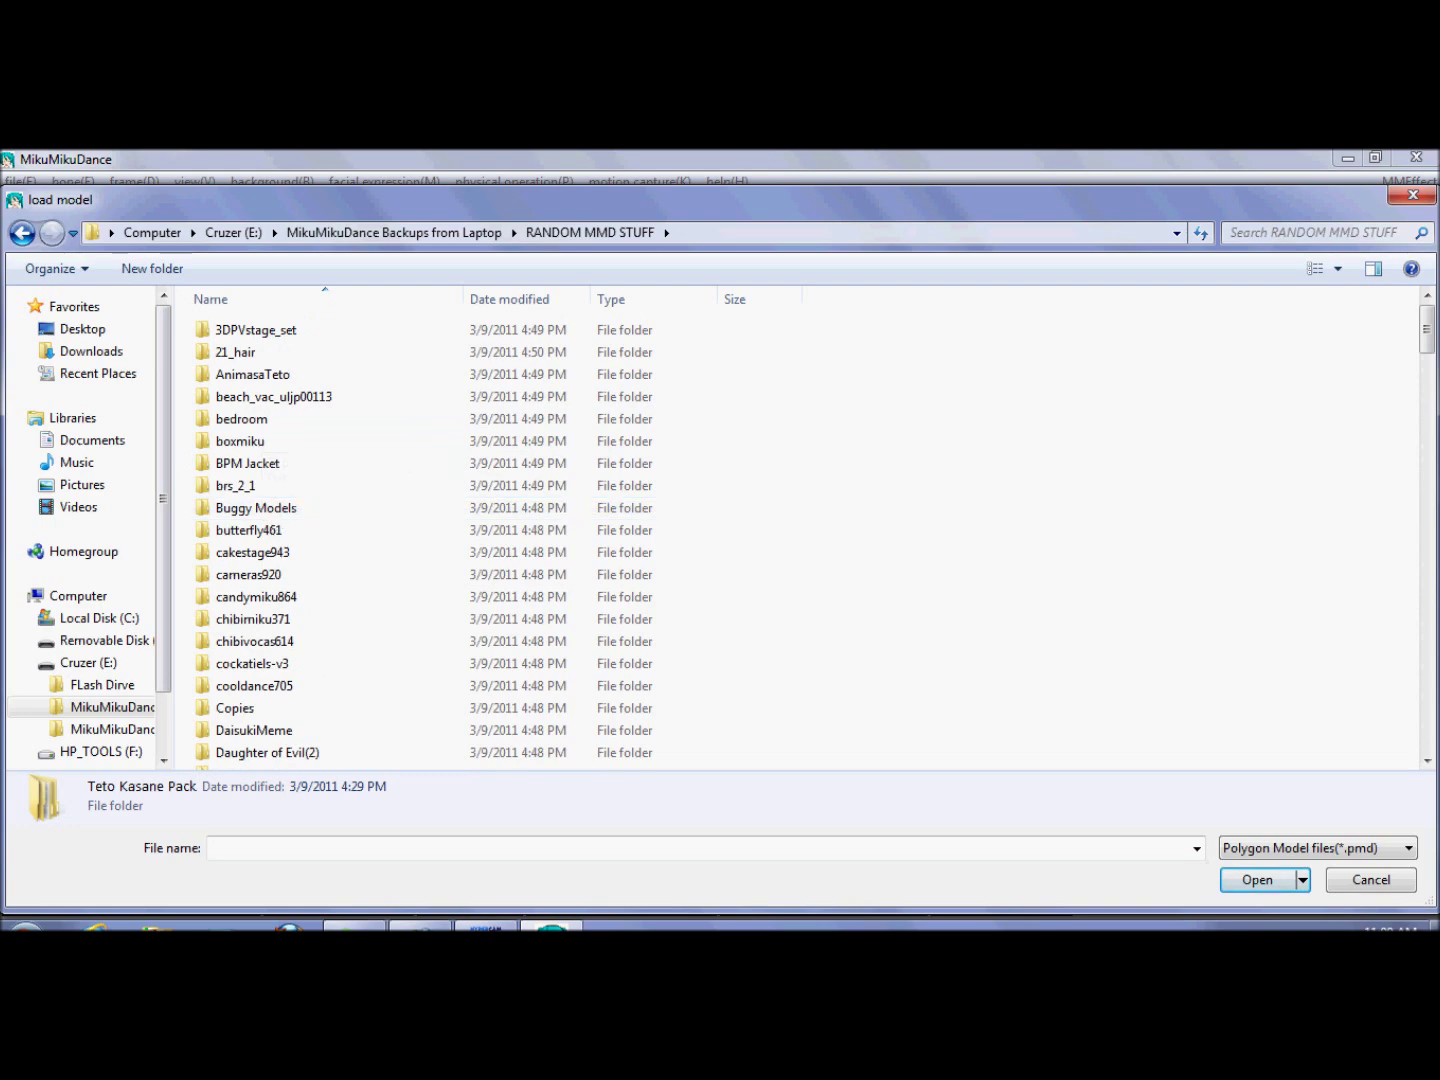
scroll(266, 728, down, 2)
click(292, 716)
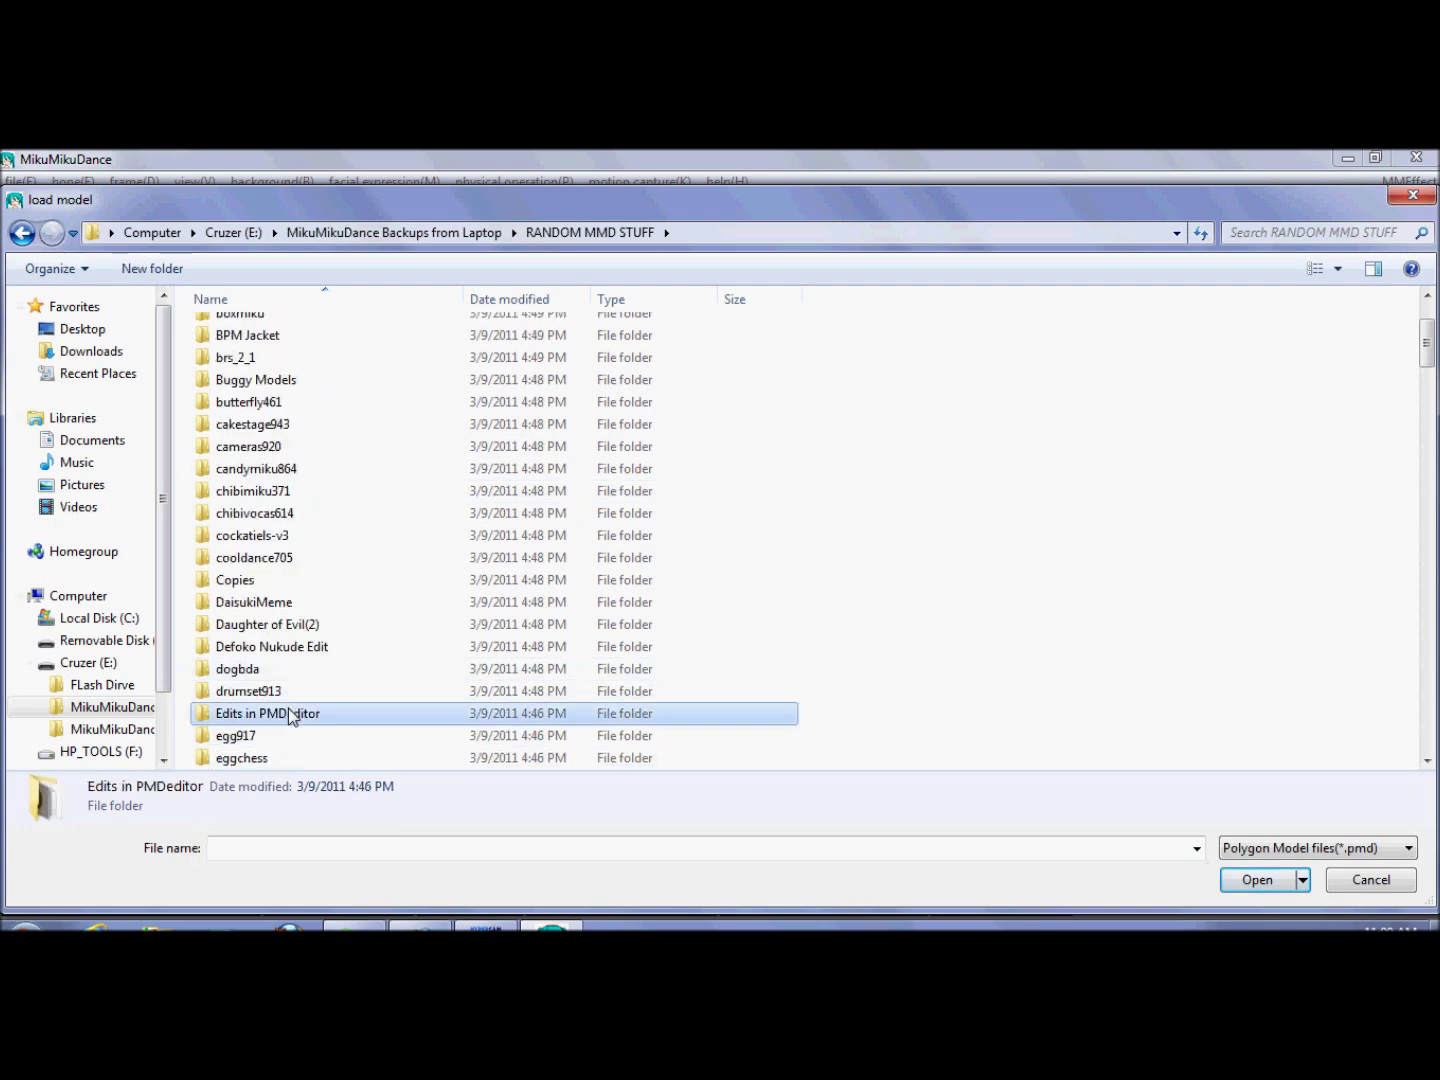
double_click(250, 713)
Load the NomiFullnewcomer.pmd model from the folder and accept its model information
scroll(319, 728, down, 20)
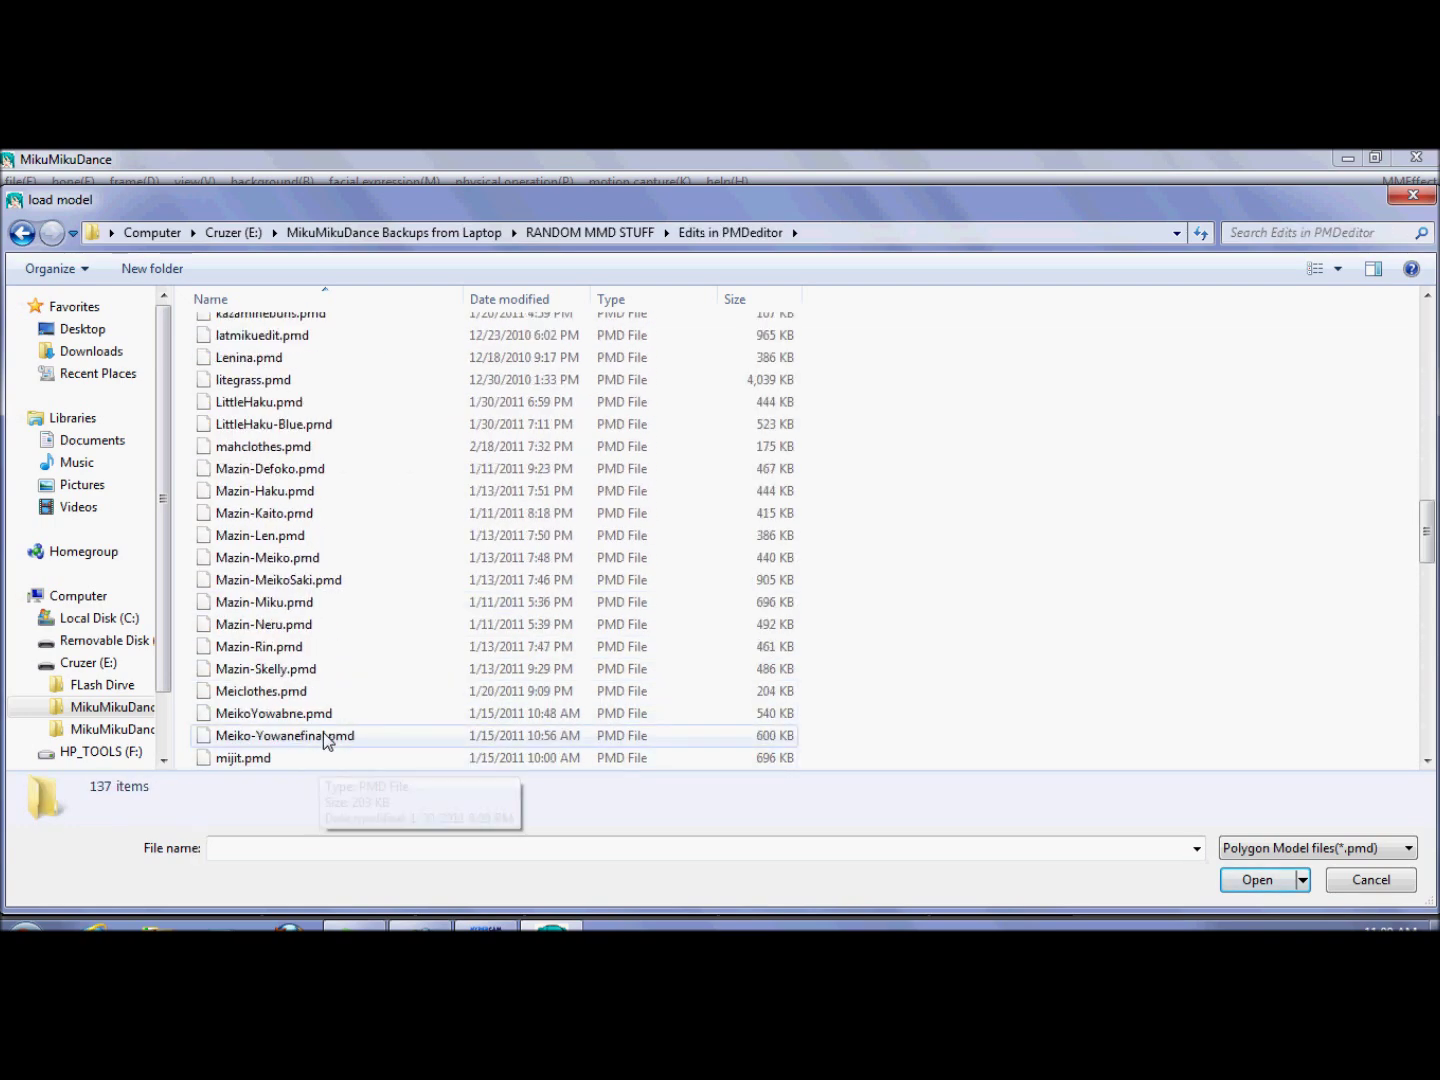
scroll(325, 718, down, 6)
scroll(323, 706, up, 11)
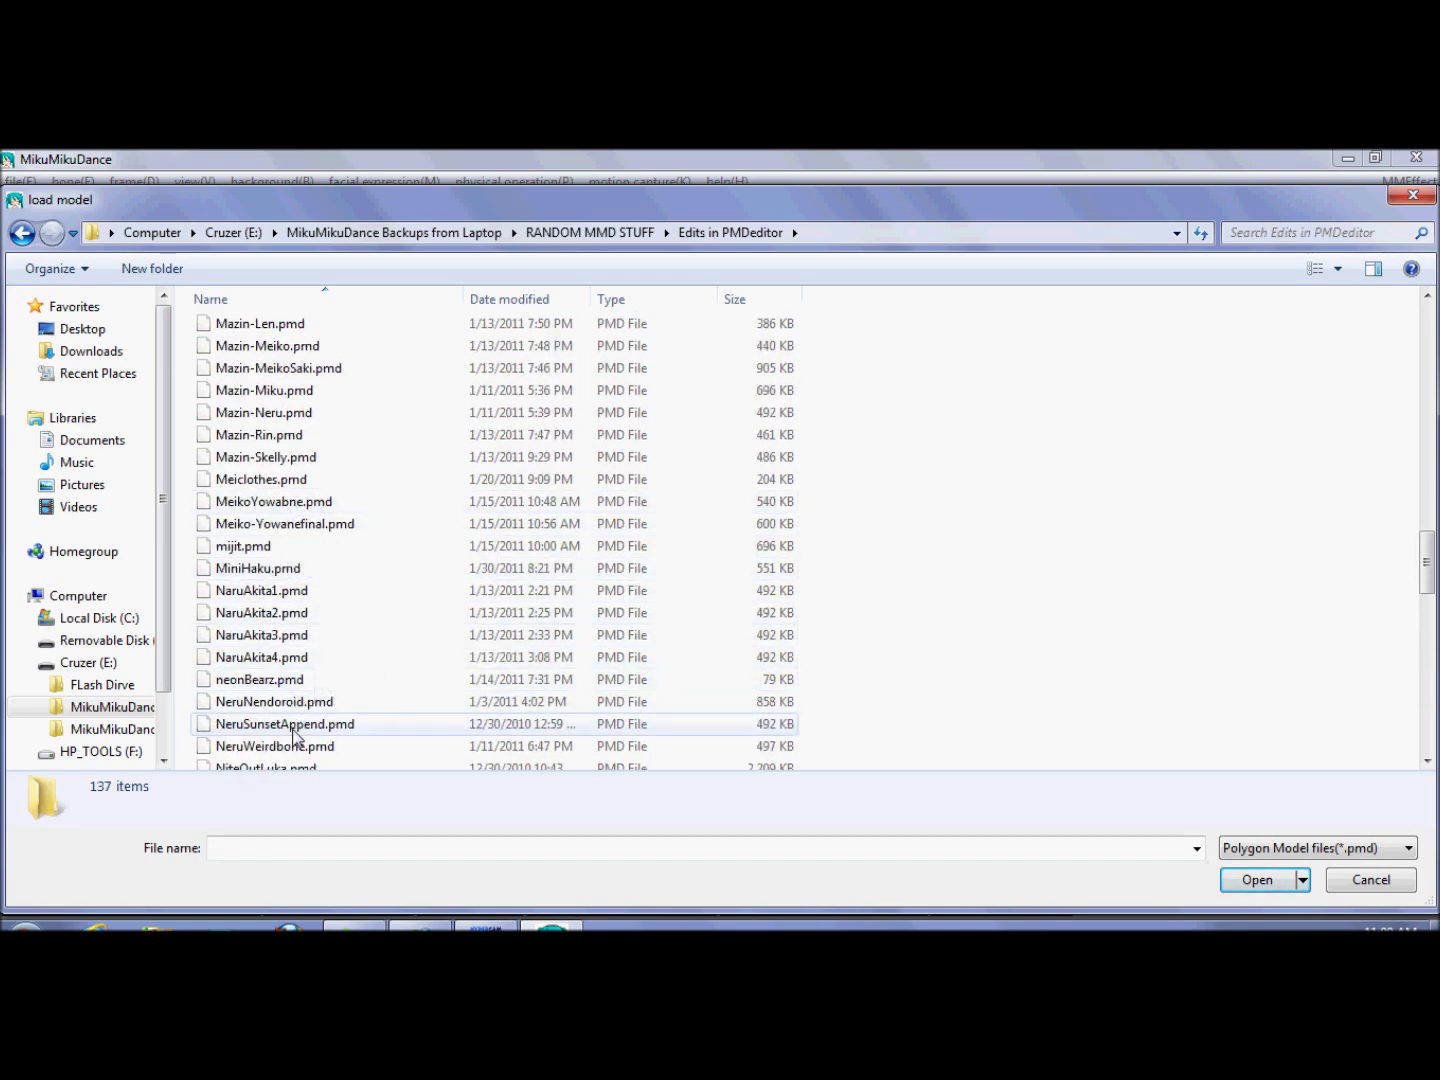
scroll(308, 735, down, 1)
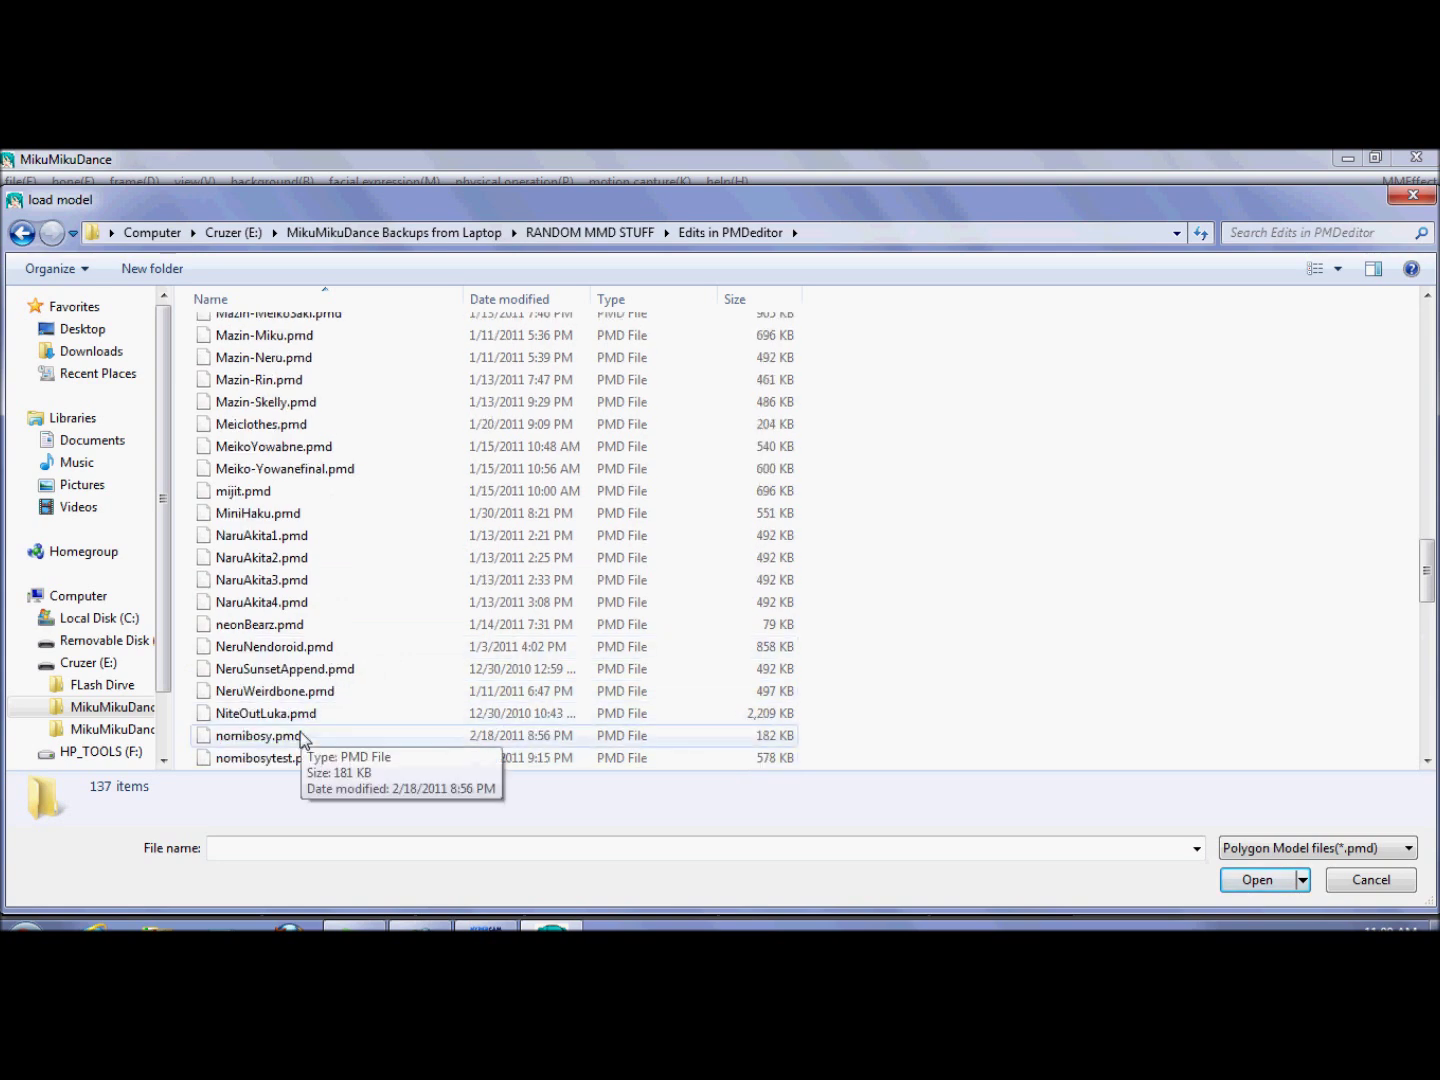
scroll(318, 730, down, 1)
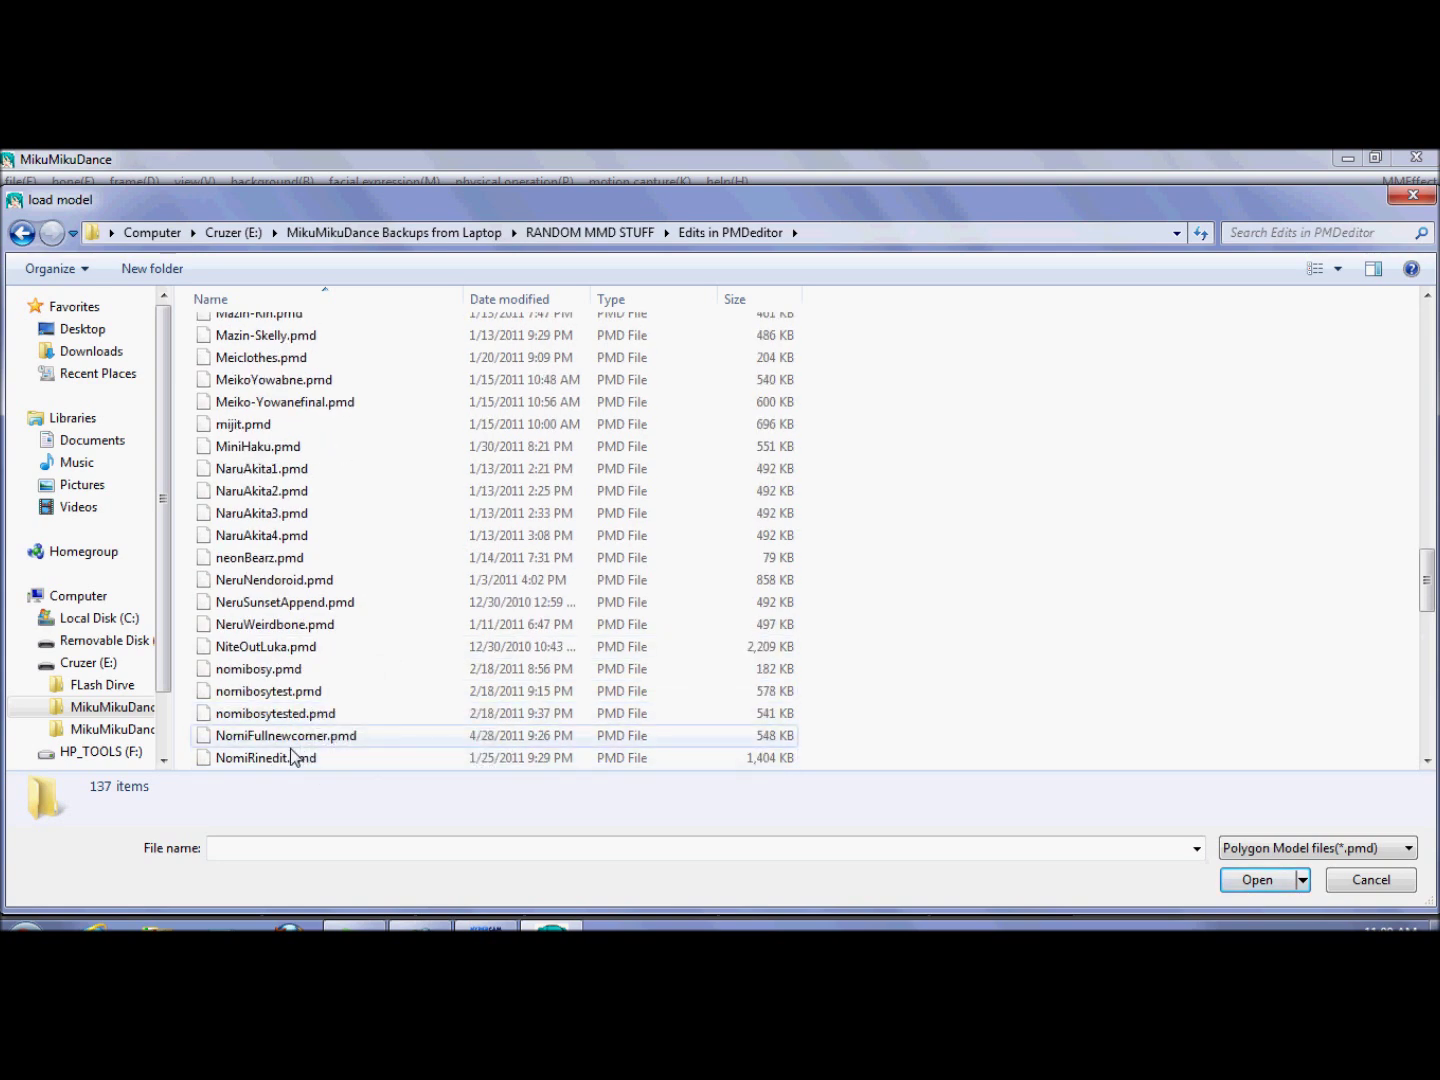
click(296, 745)
drag(399, 779, 589, 905)
click(1265, 886)
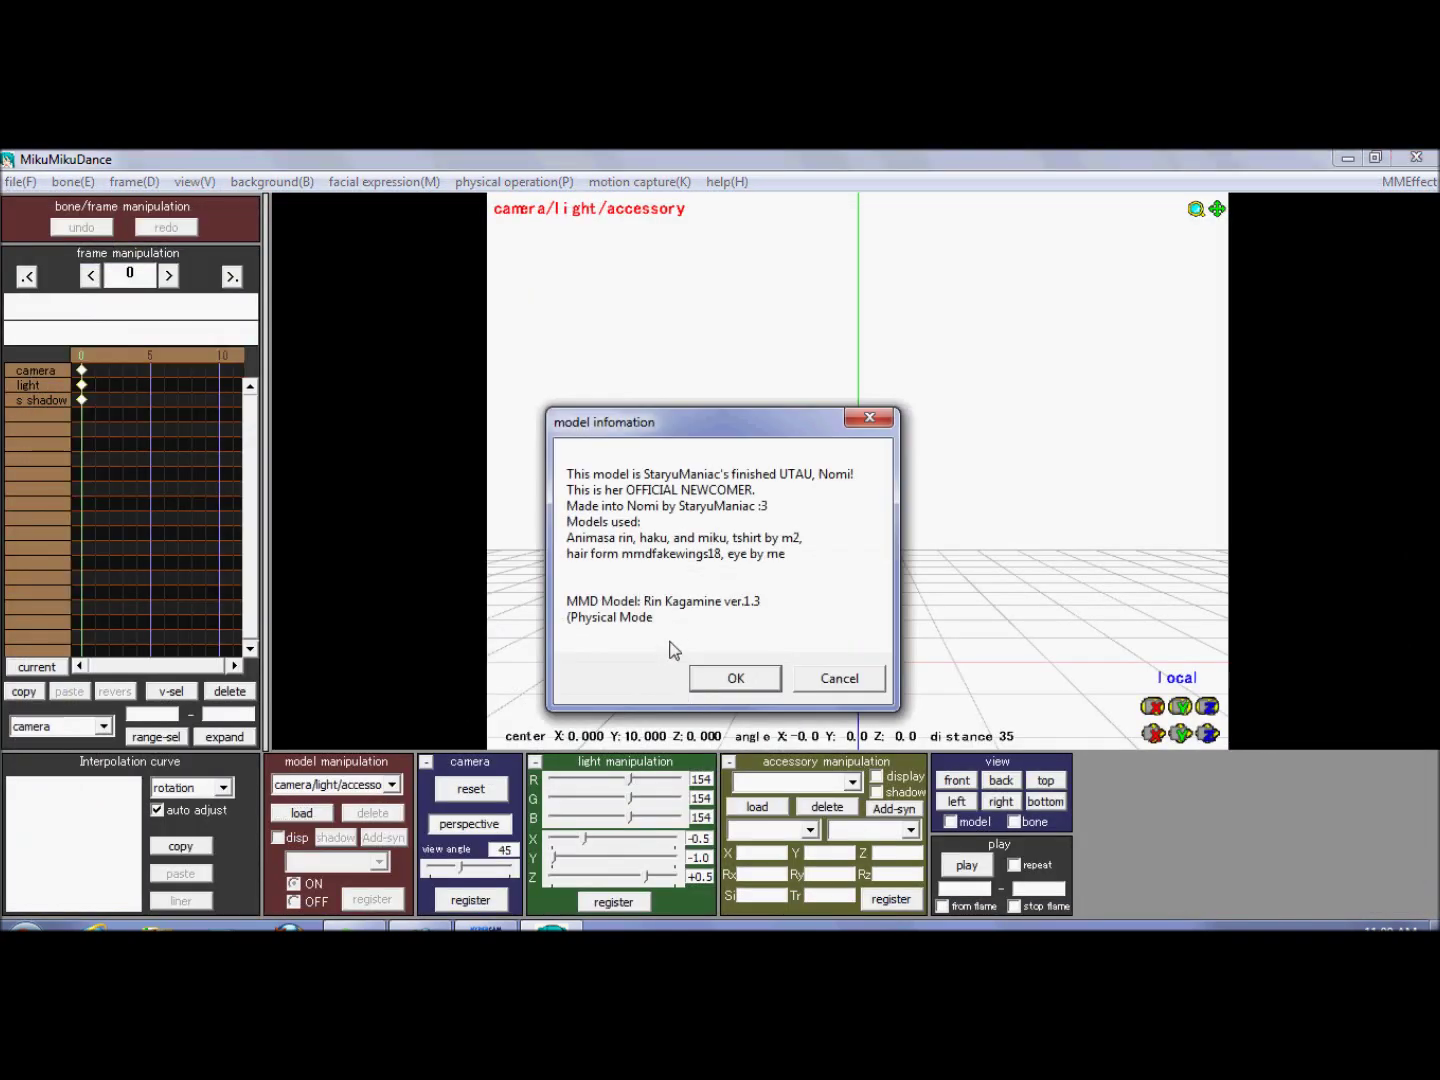
click(704, 678)
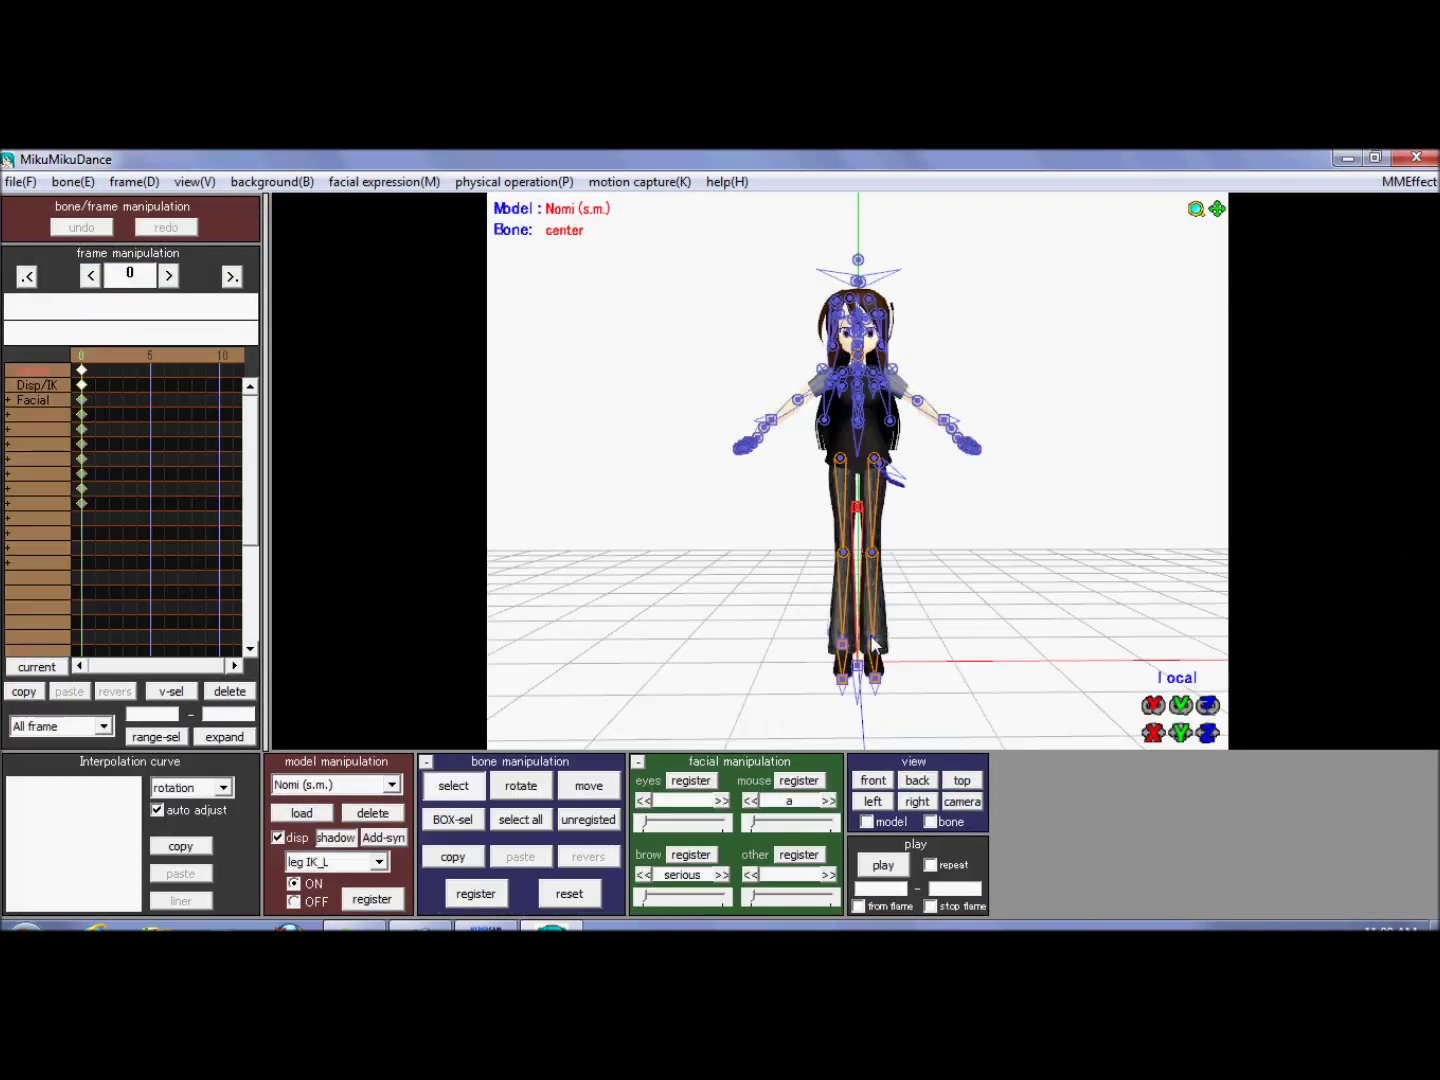
Hide the bone display by toggling bone selection mode and view the Nomi model from an angle
right_drag(826, 682, 873, 679)
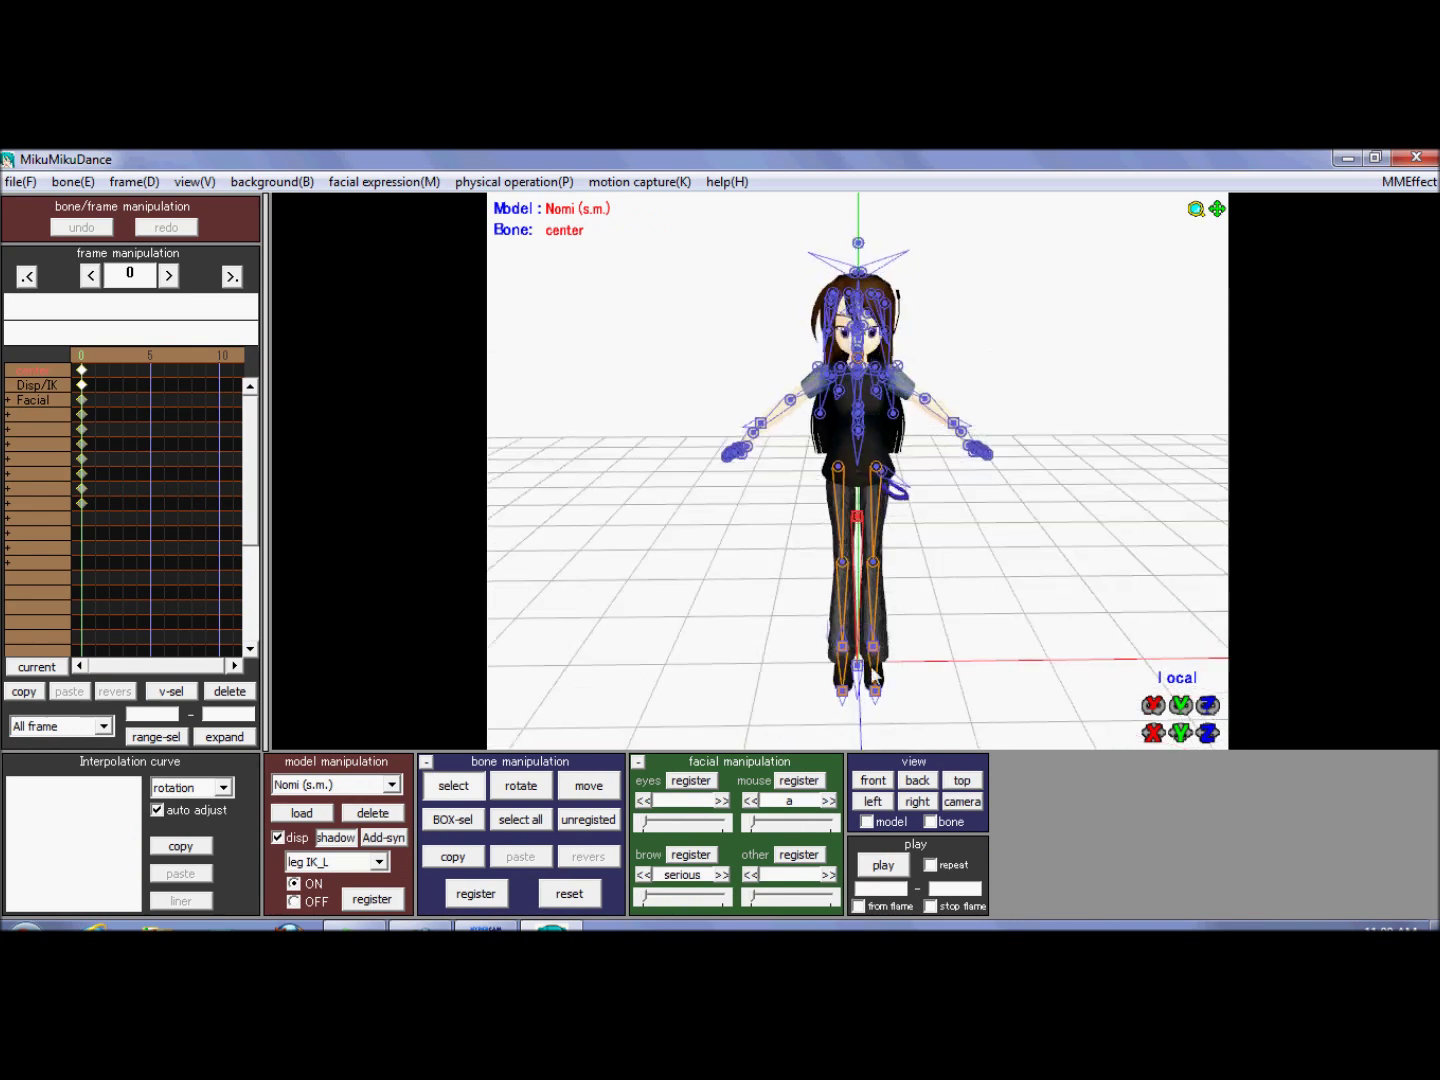
click(446, 791)
right_drag(450, 699, 984, 481)
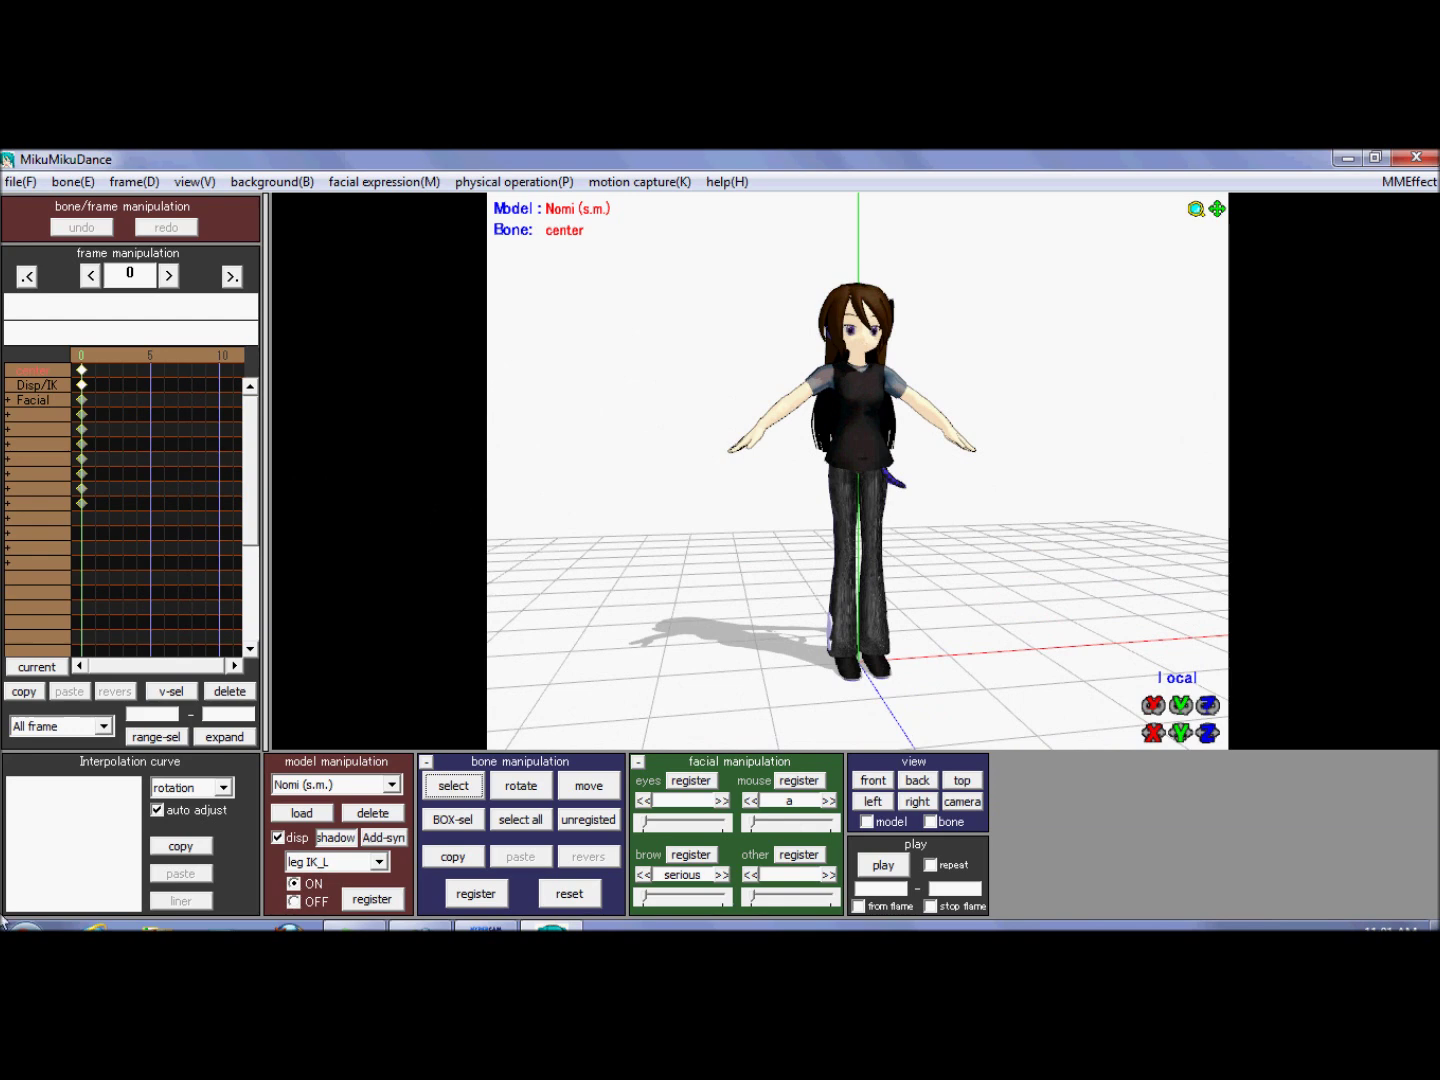
scroll(530, 886, down, 2)
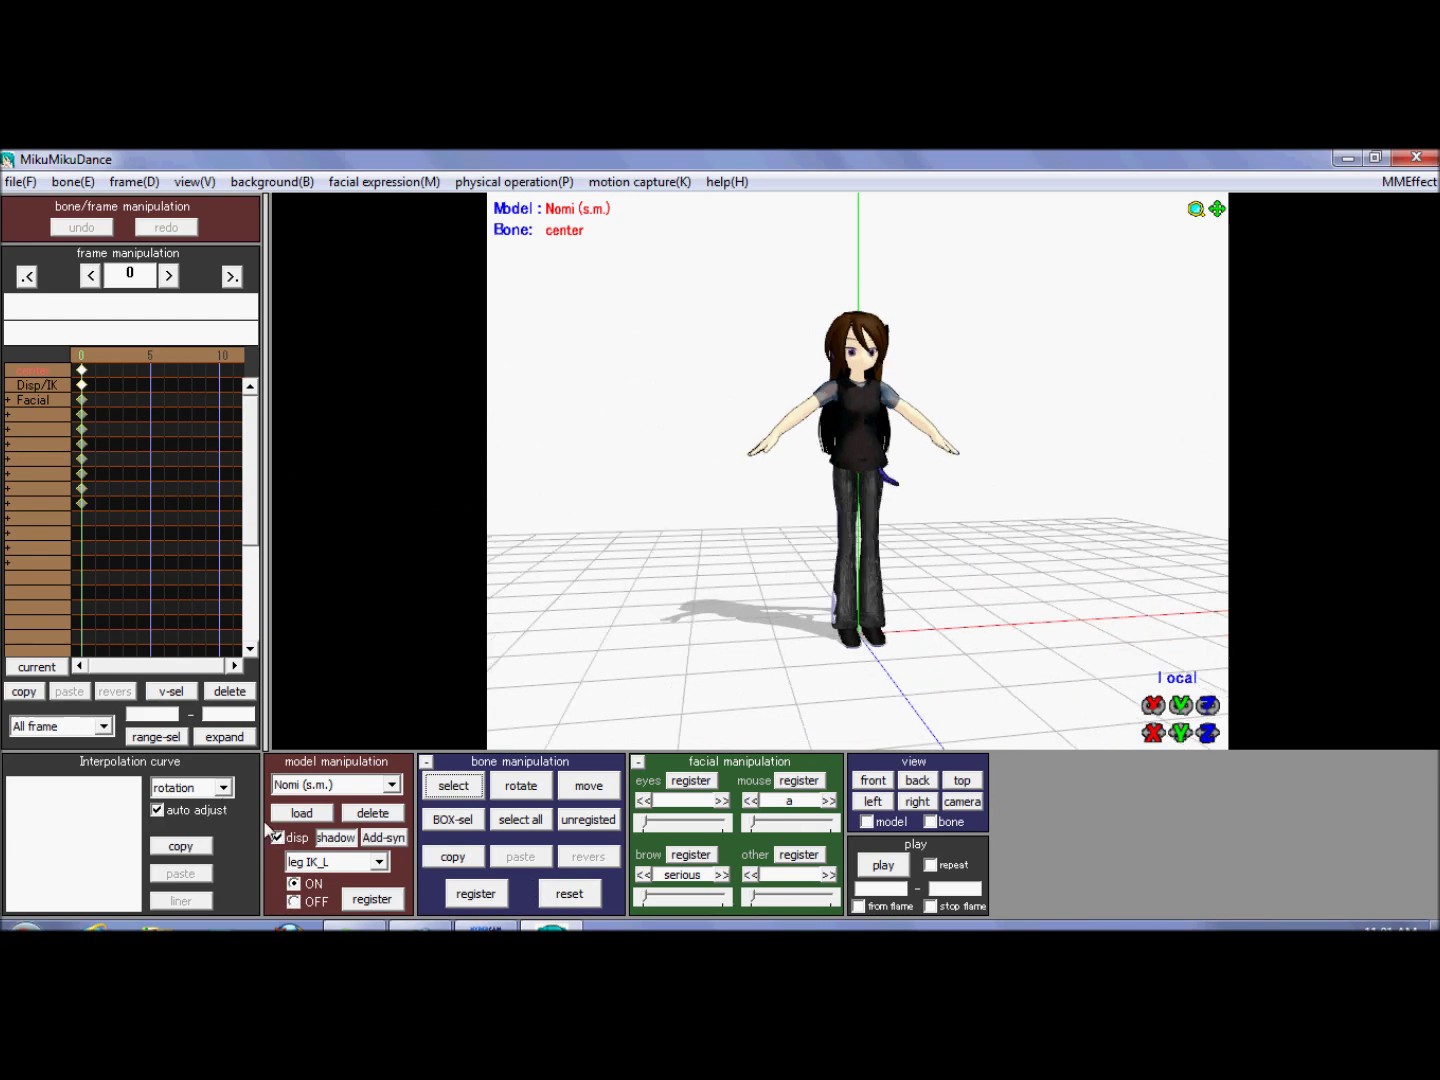
Load the Neru_Akita.pmd model as a second model and accept its model information
click(301, 813)
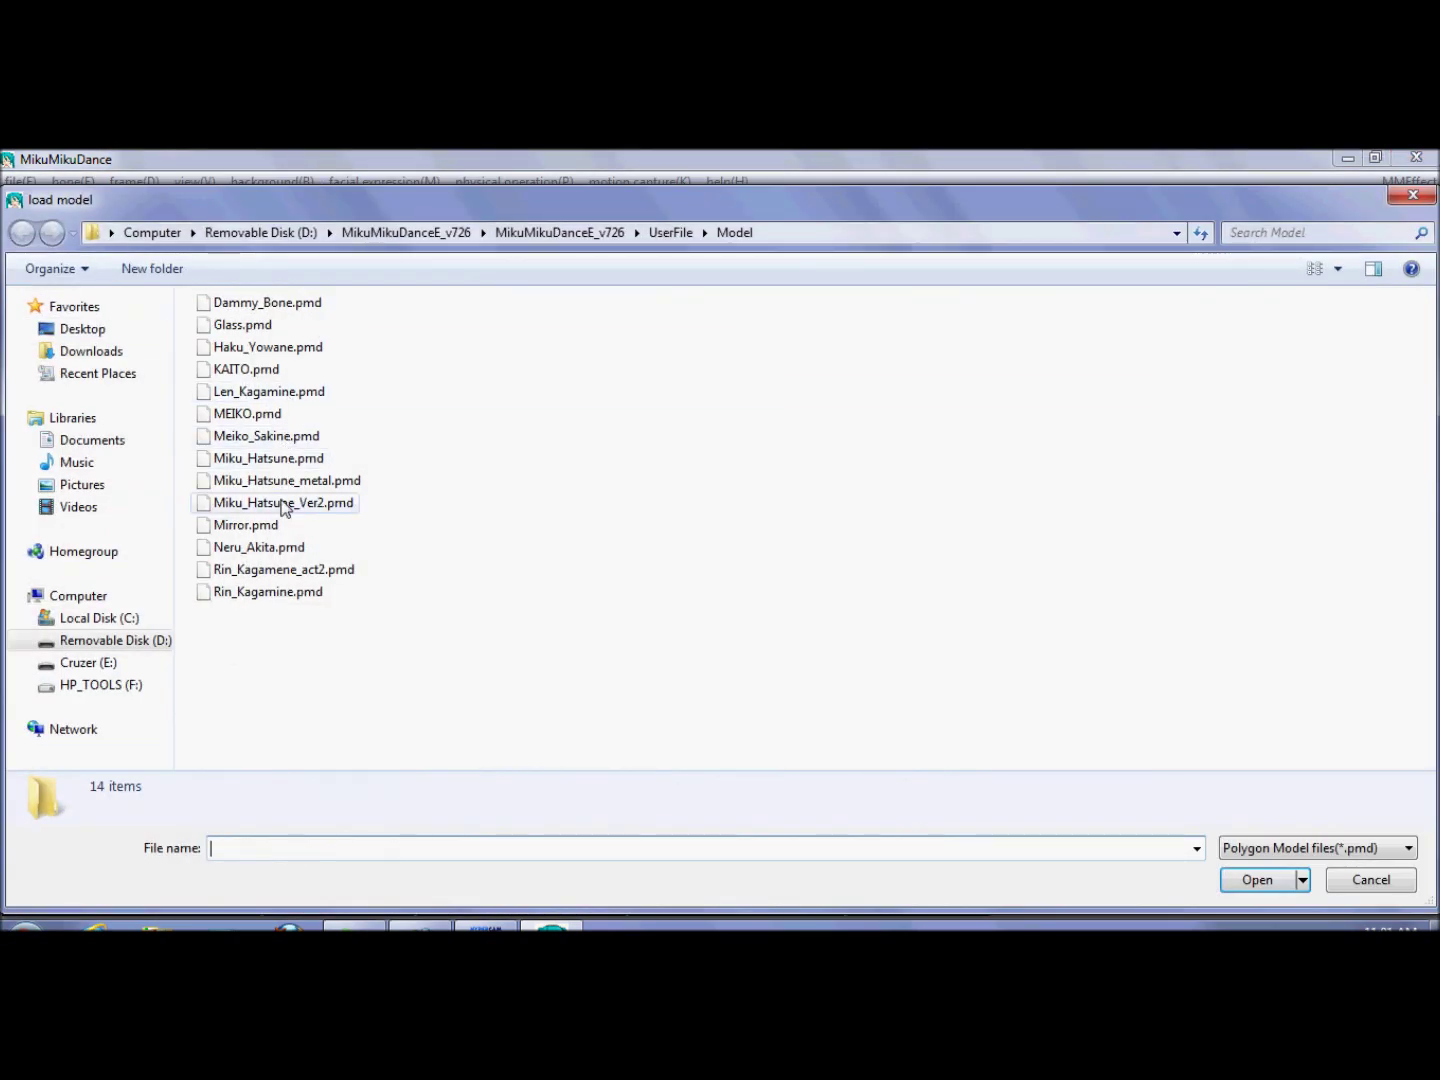
double_click(281, 548)
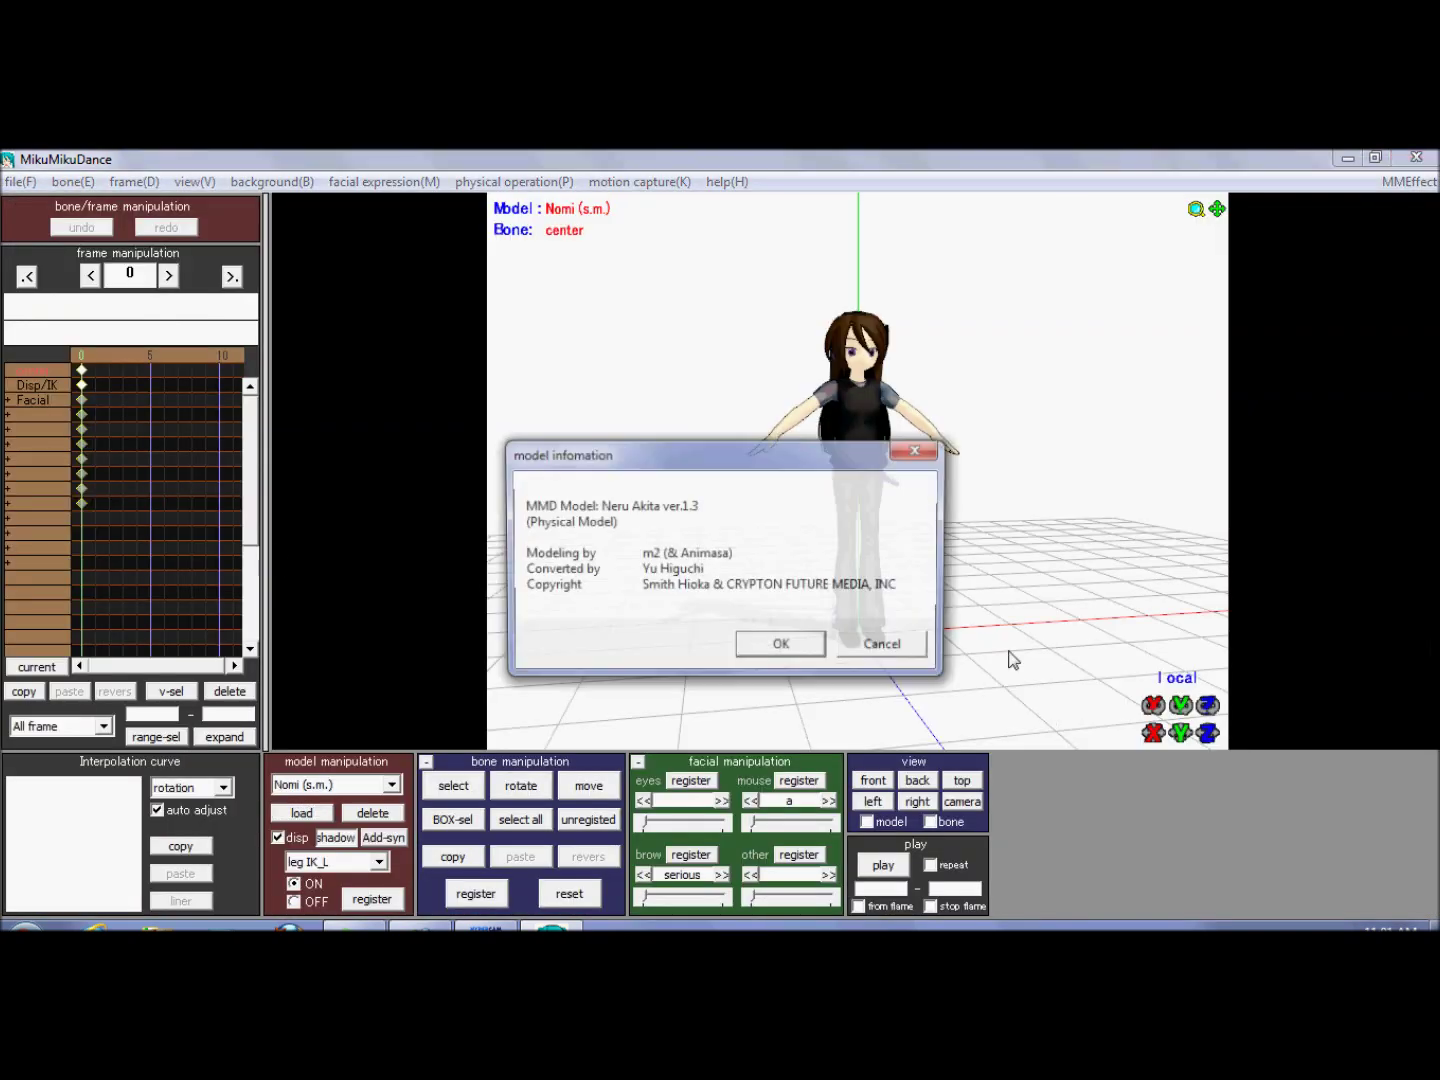
click(818, 650)
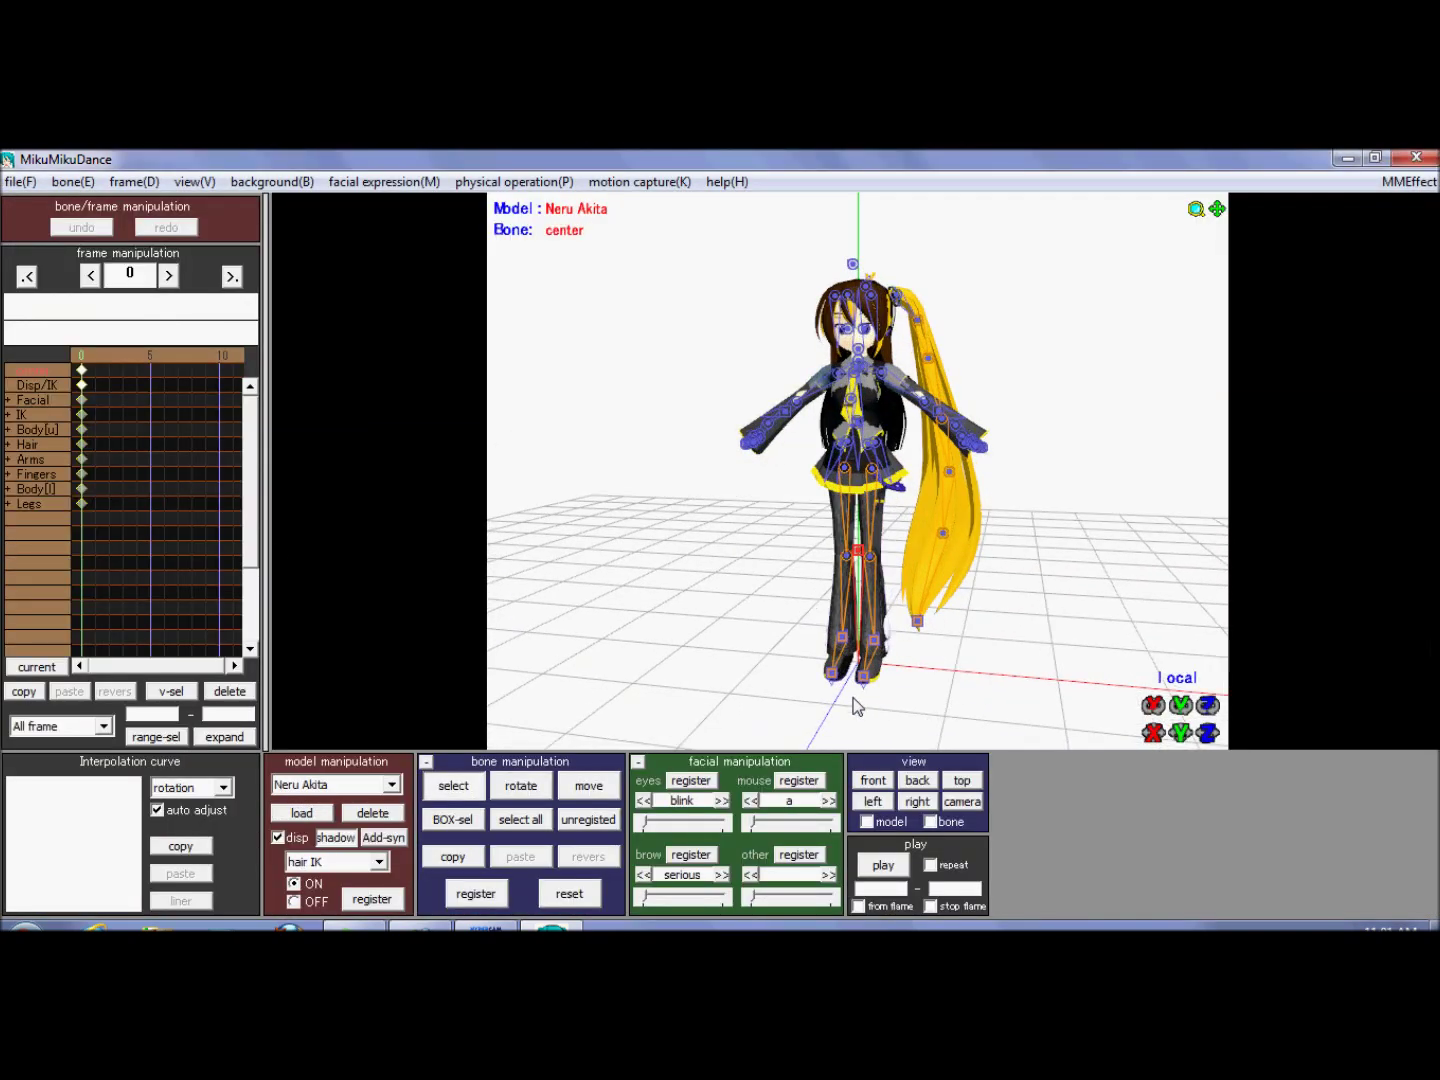
Select all of Neru Akita's bones, move her sideways along the X axis to stand beside Nomi, and register the bones at frame 0
scroll(853, 698, up, 2)
right_drag(852, 698, 877, 699)
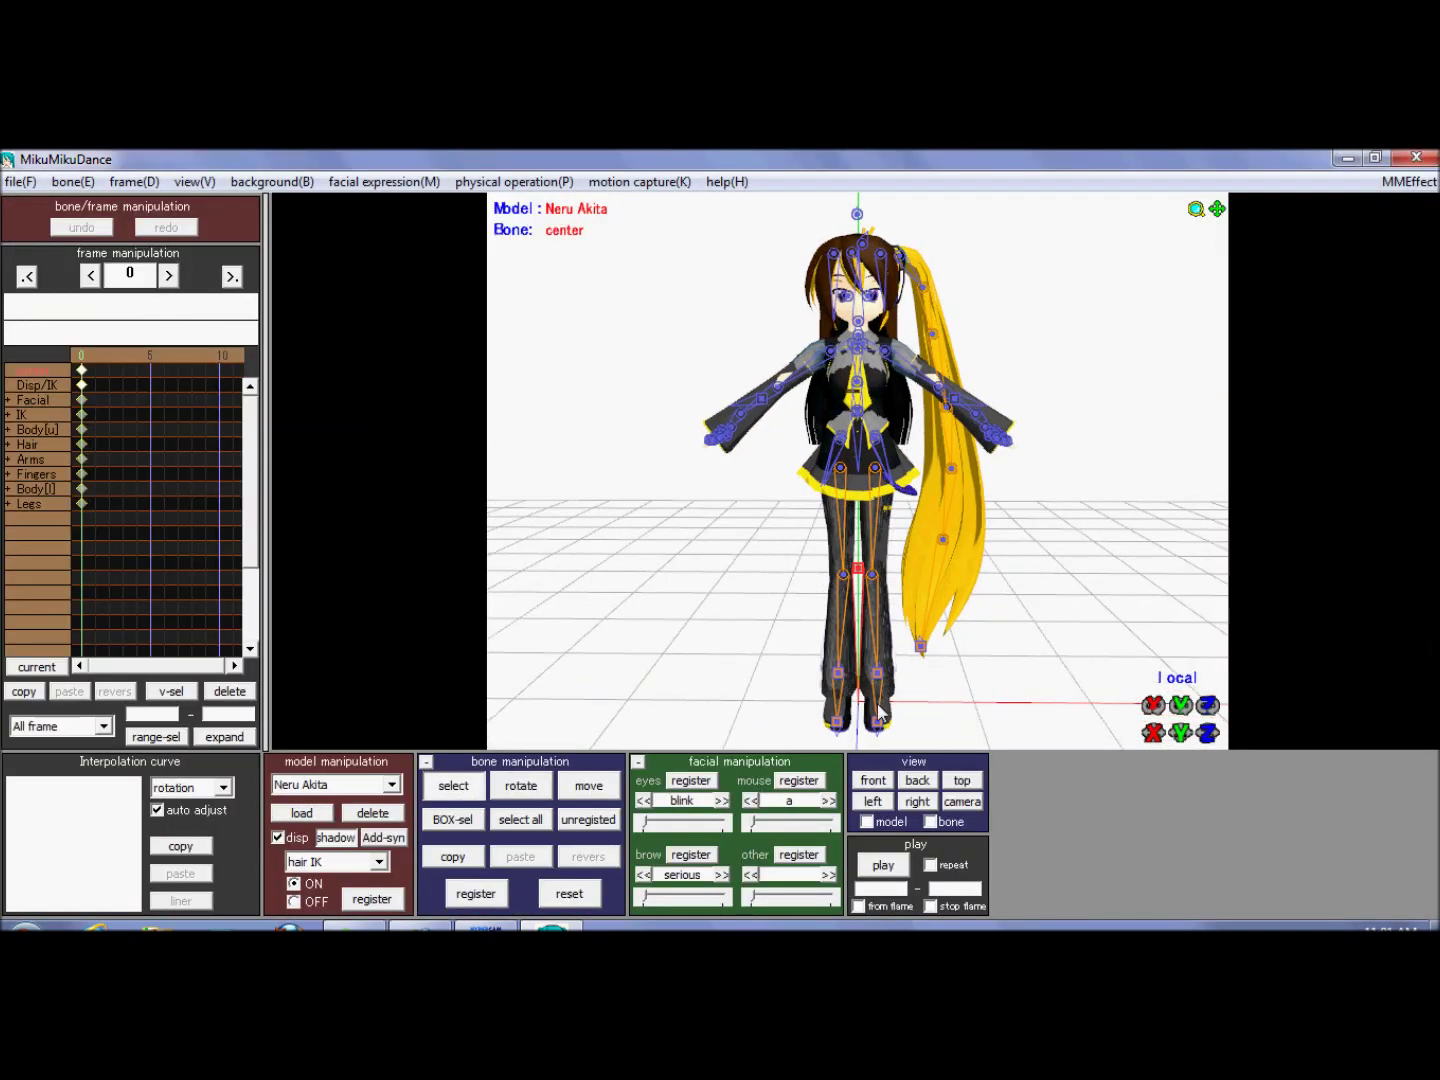
click(520, 819)
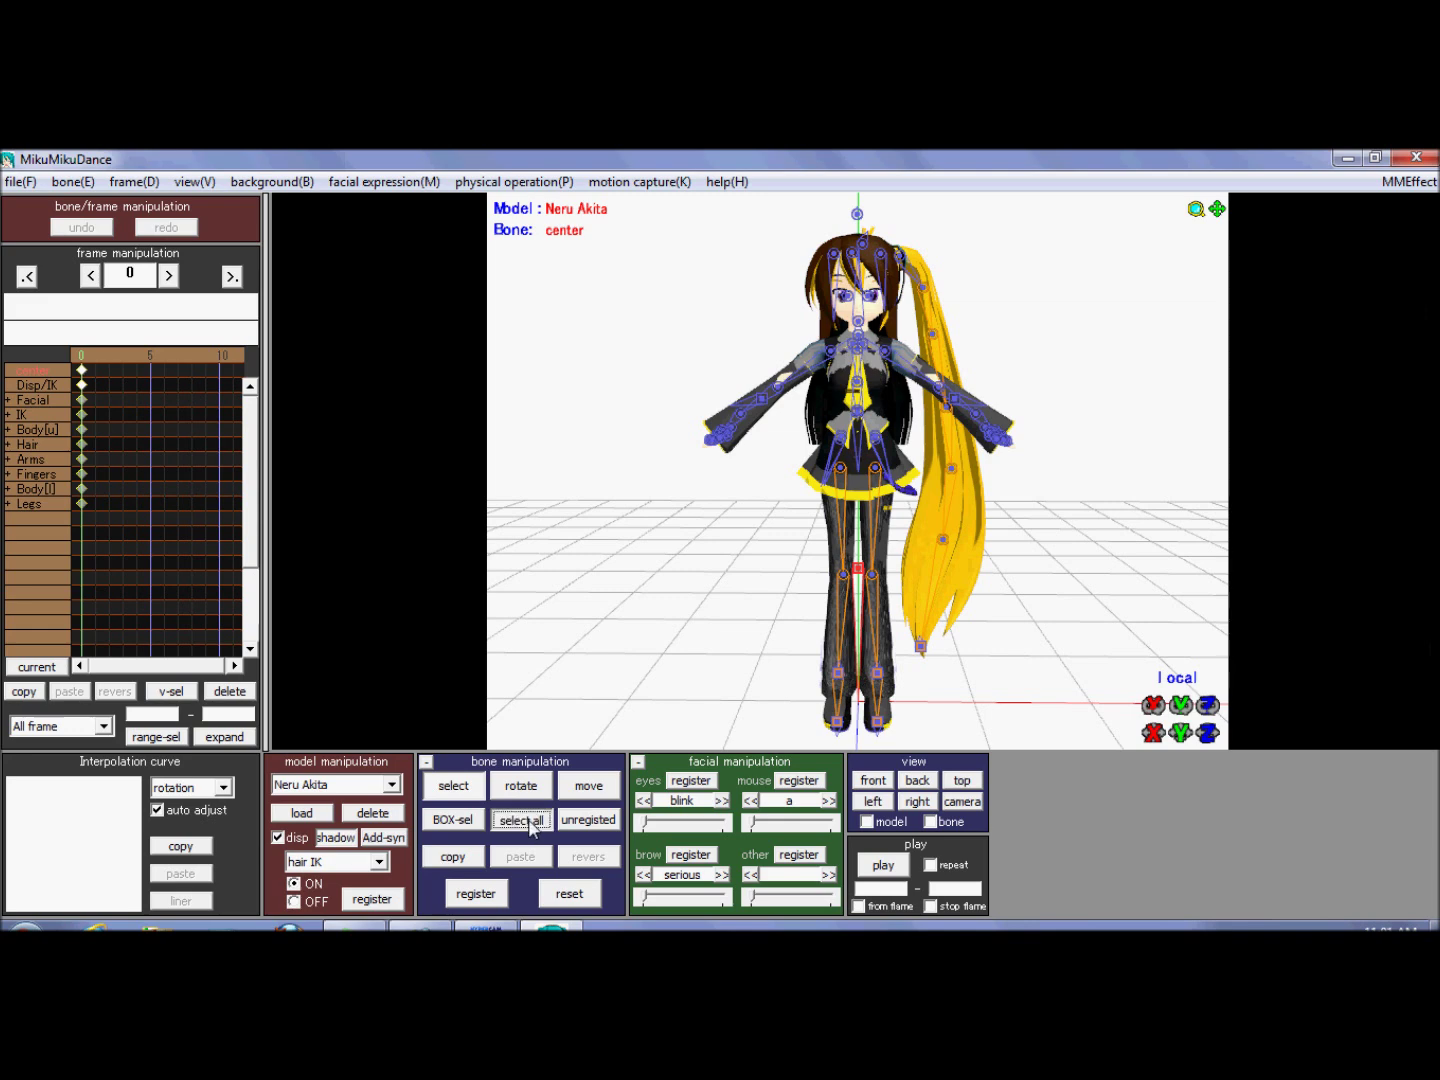
click(598, 789)
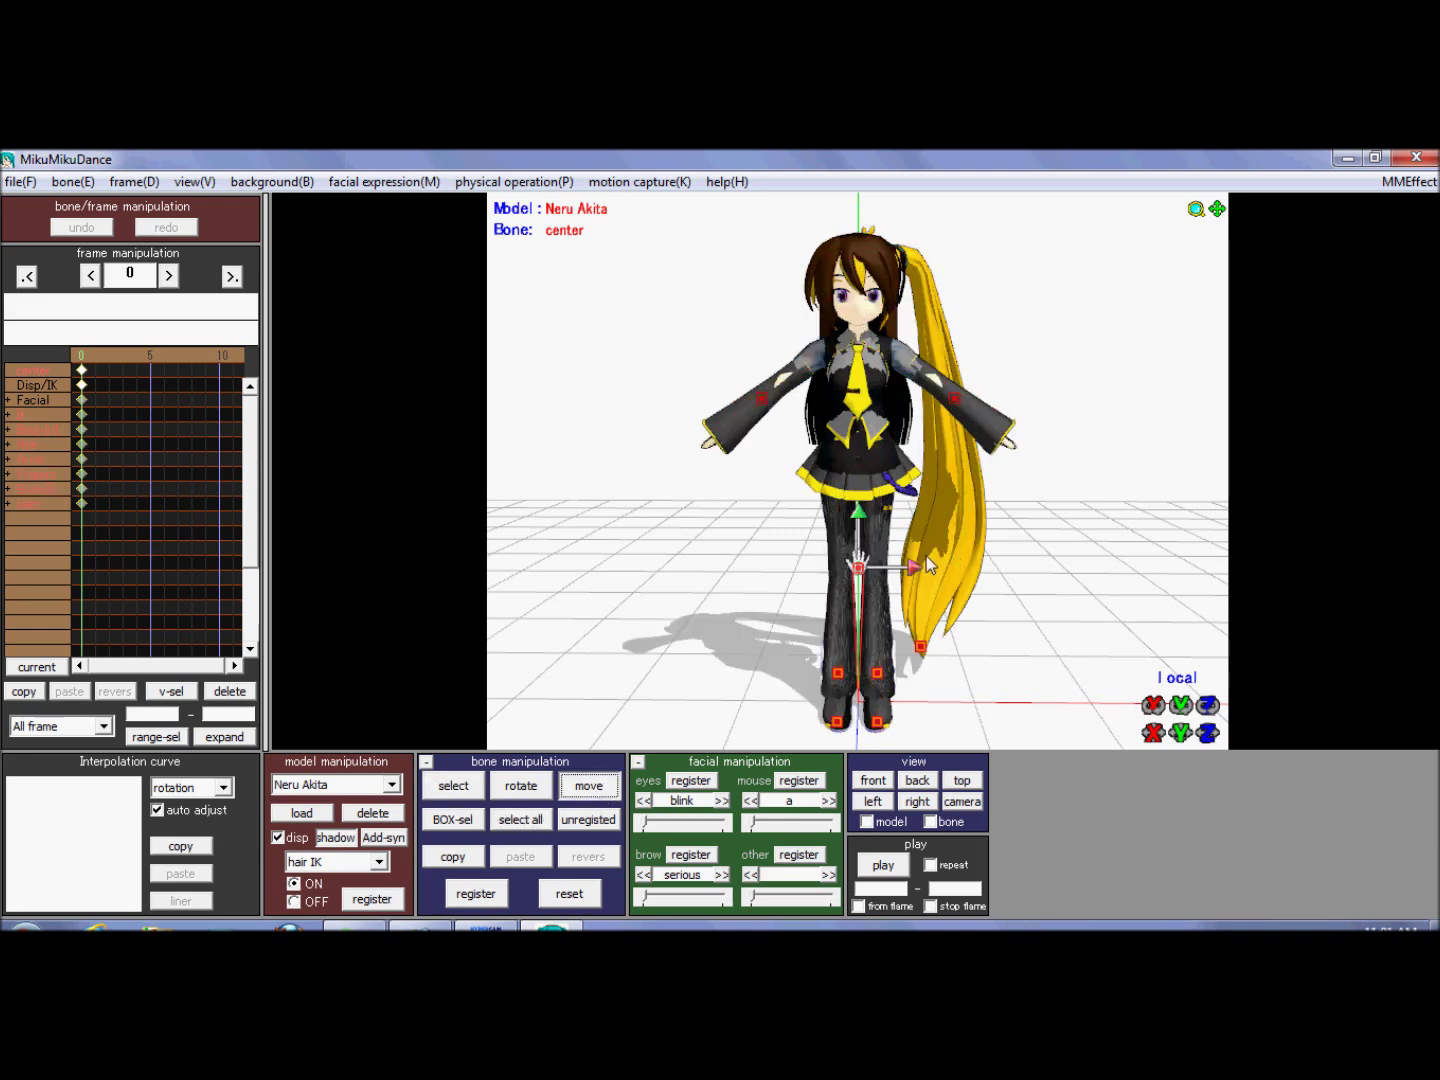
drag(918, 568, 783, 563)
click(473, 898)
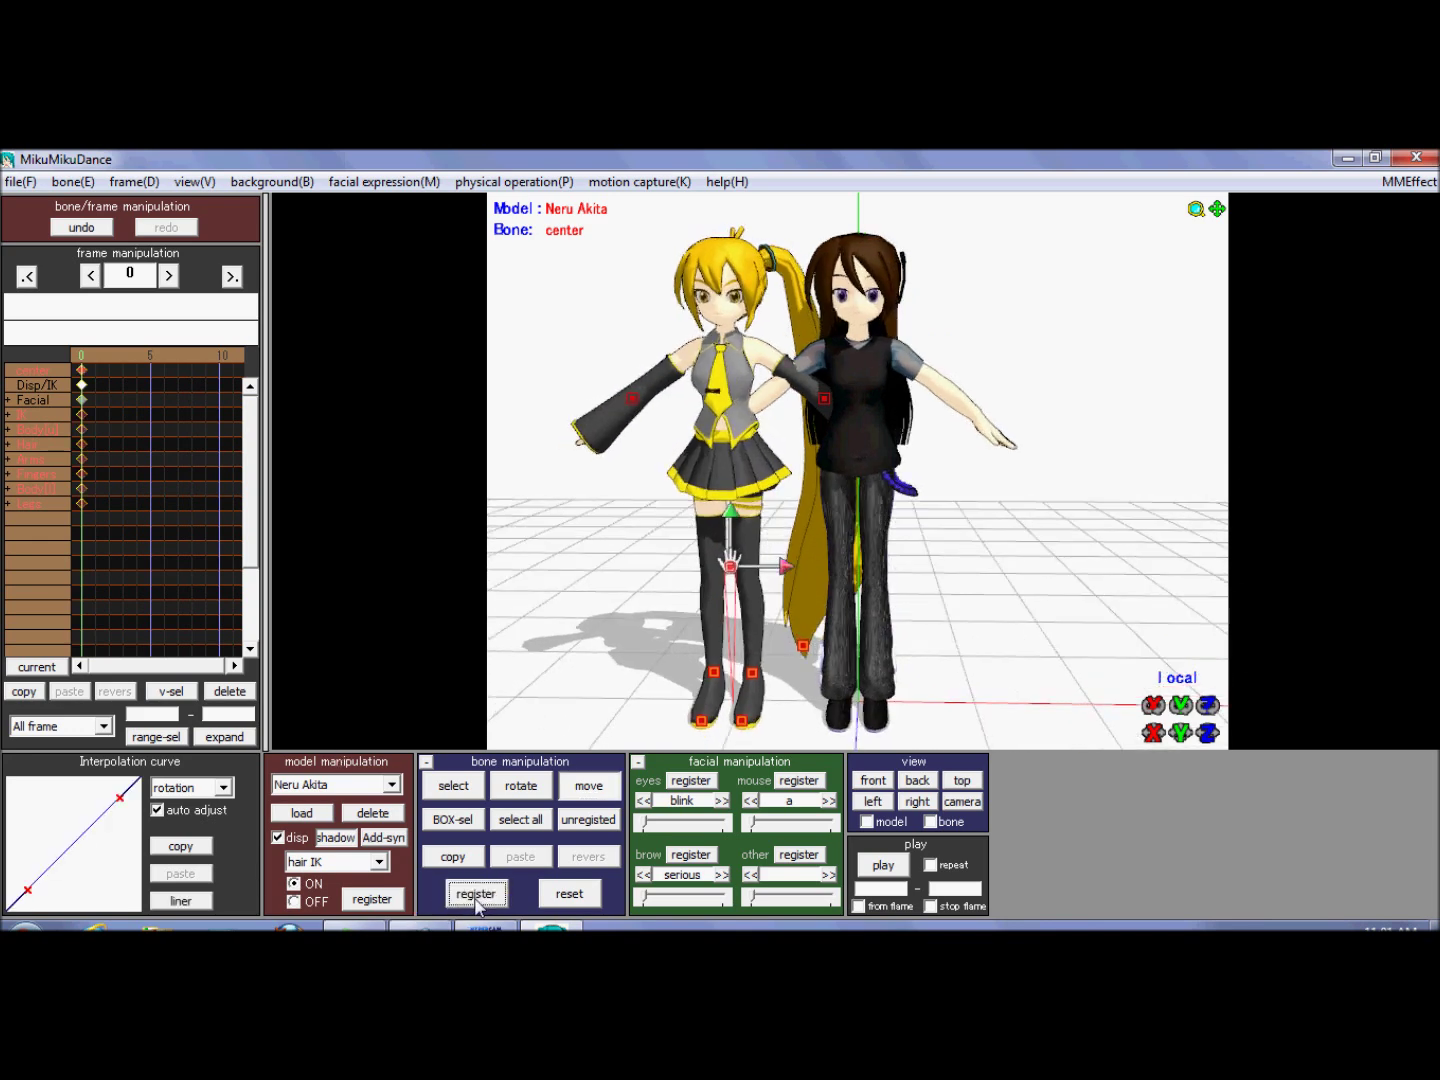
Lower the Nomi model's right arm bone to her side, paste its copied pose mirrored onto the left arm, and register it at frame 0
right_drag(508, 745, 504, 675)
click(355, 784)
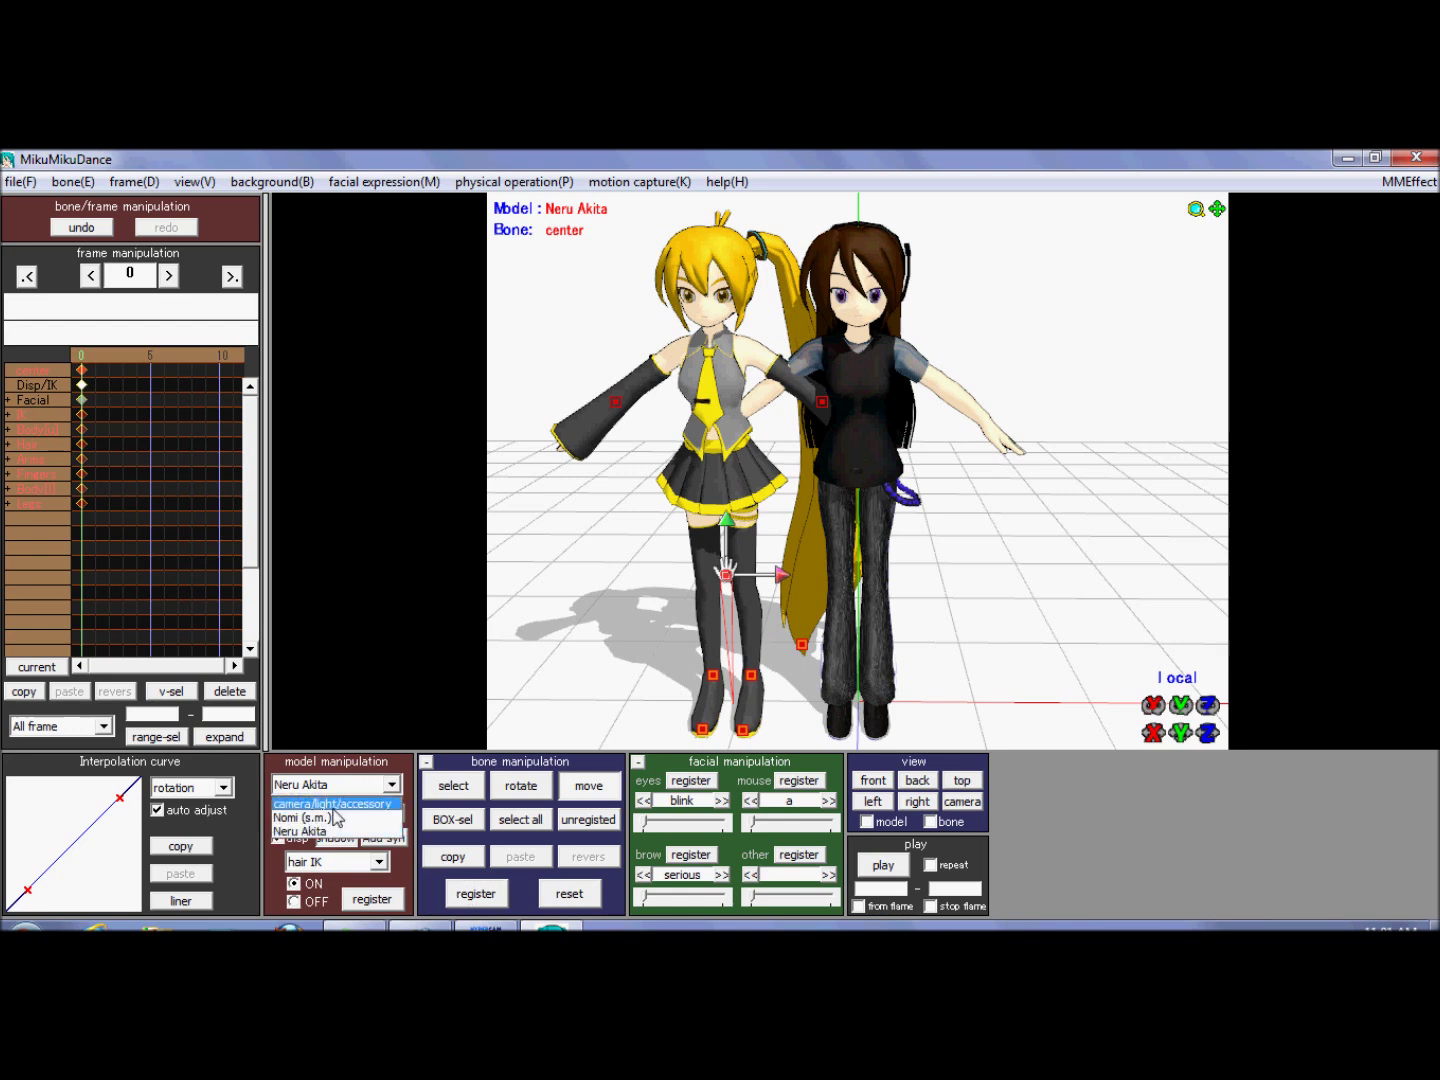
click(320, 815)
click(826, 356)
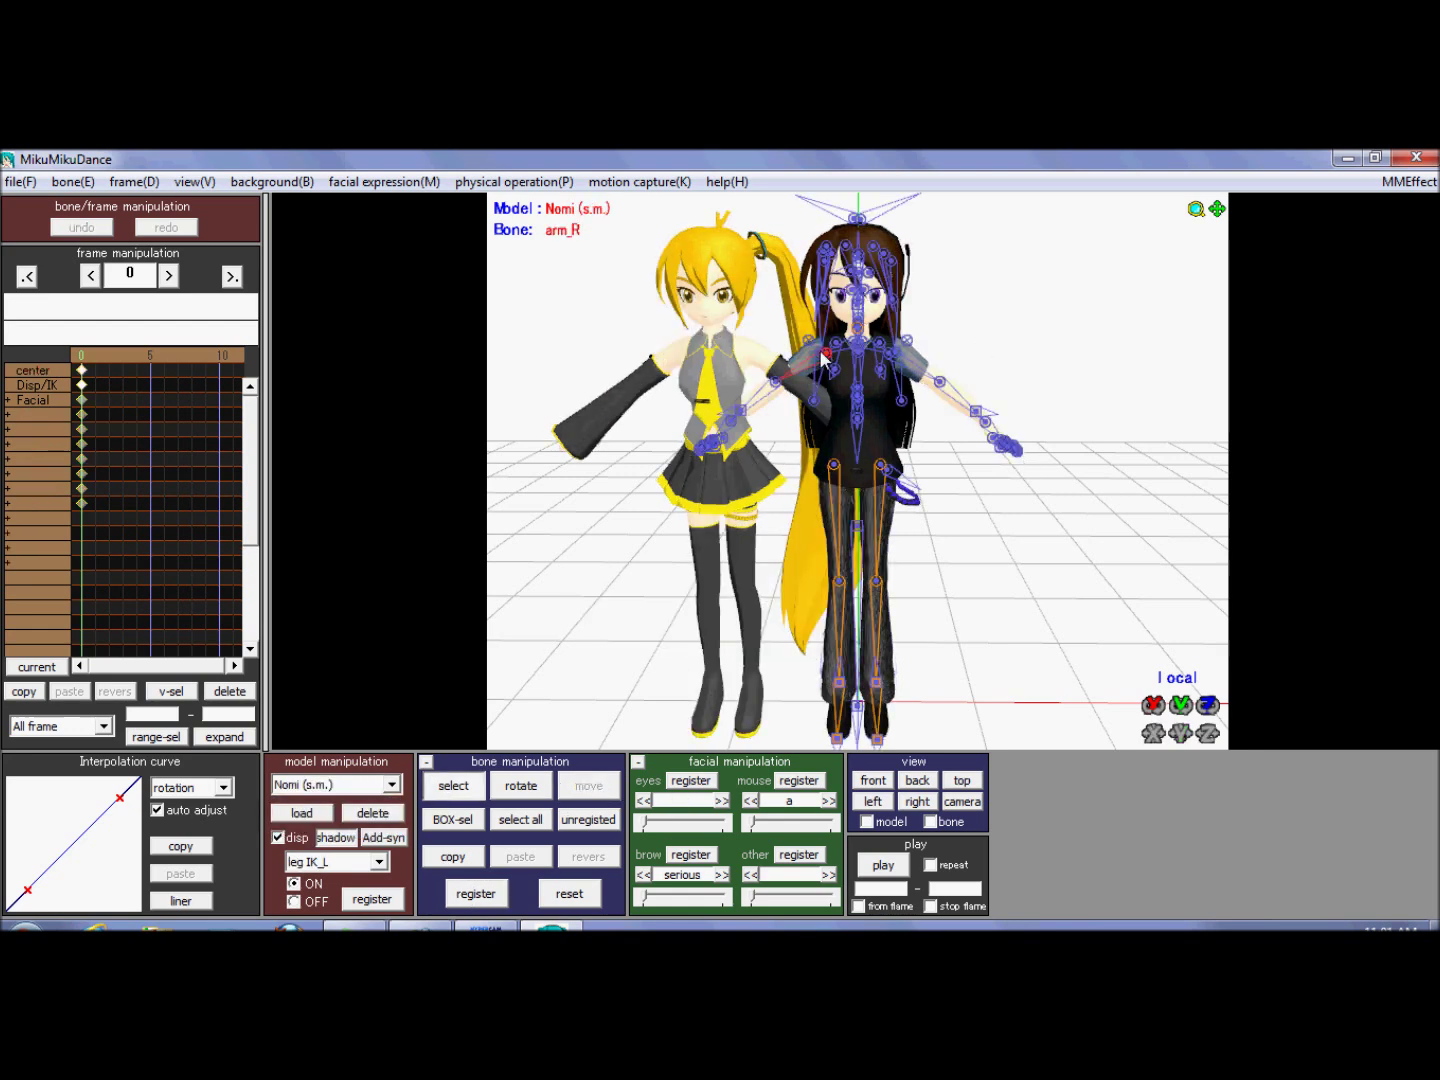
click(521, 785)
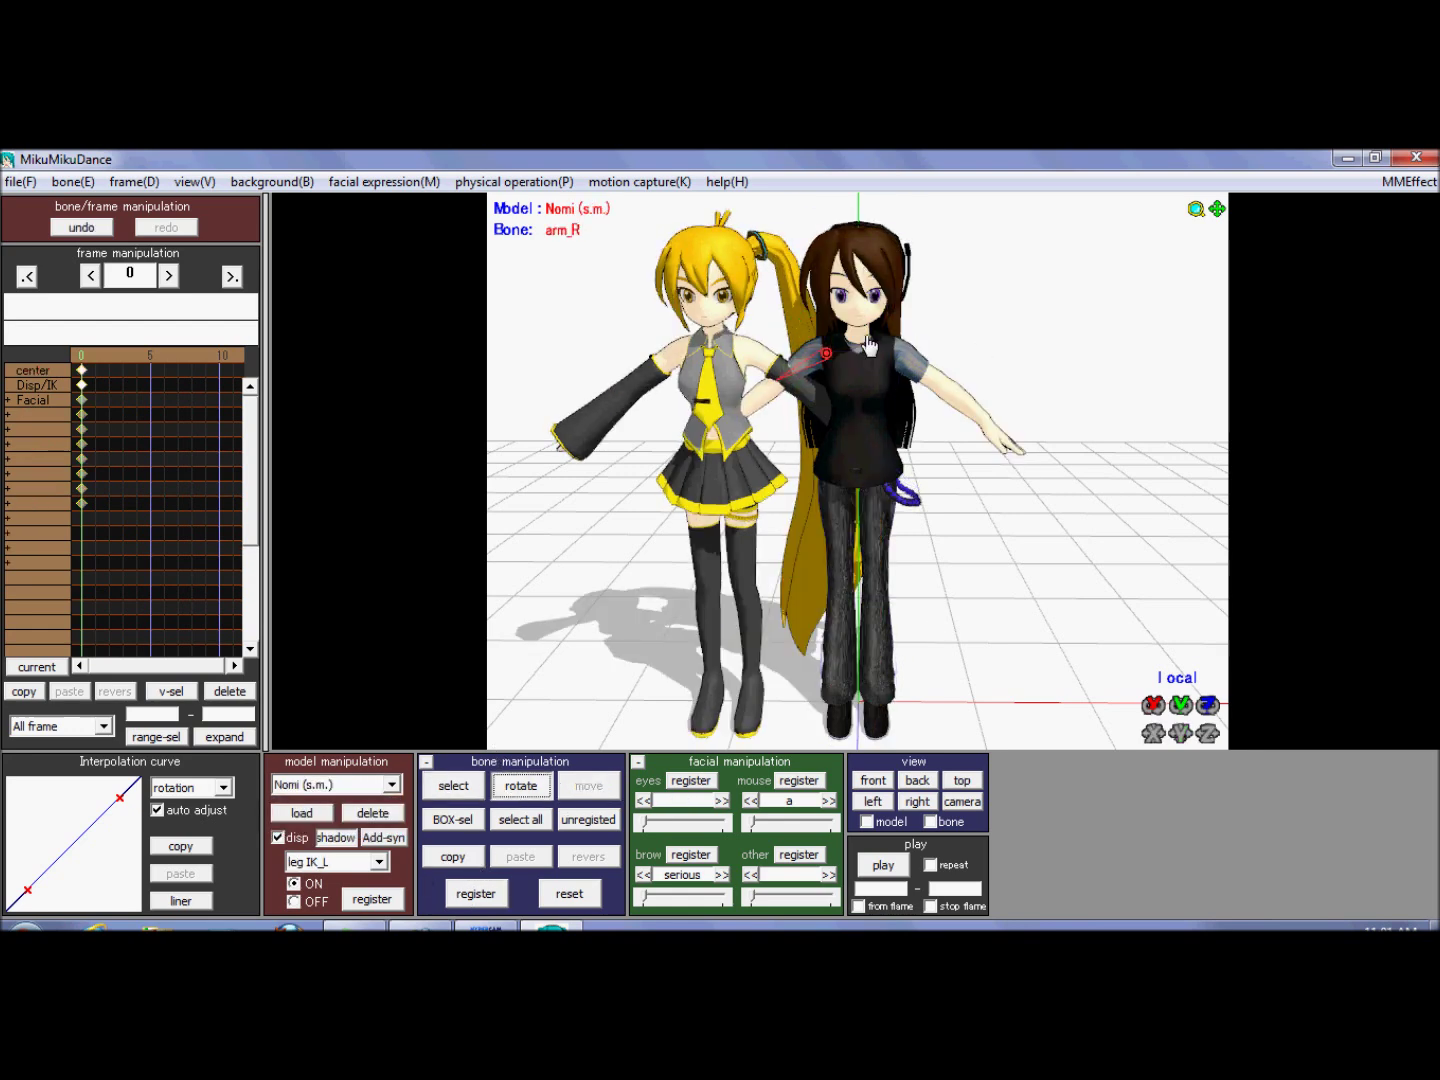
drag(868, 346, 810, 346)
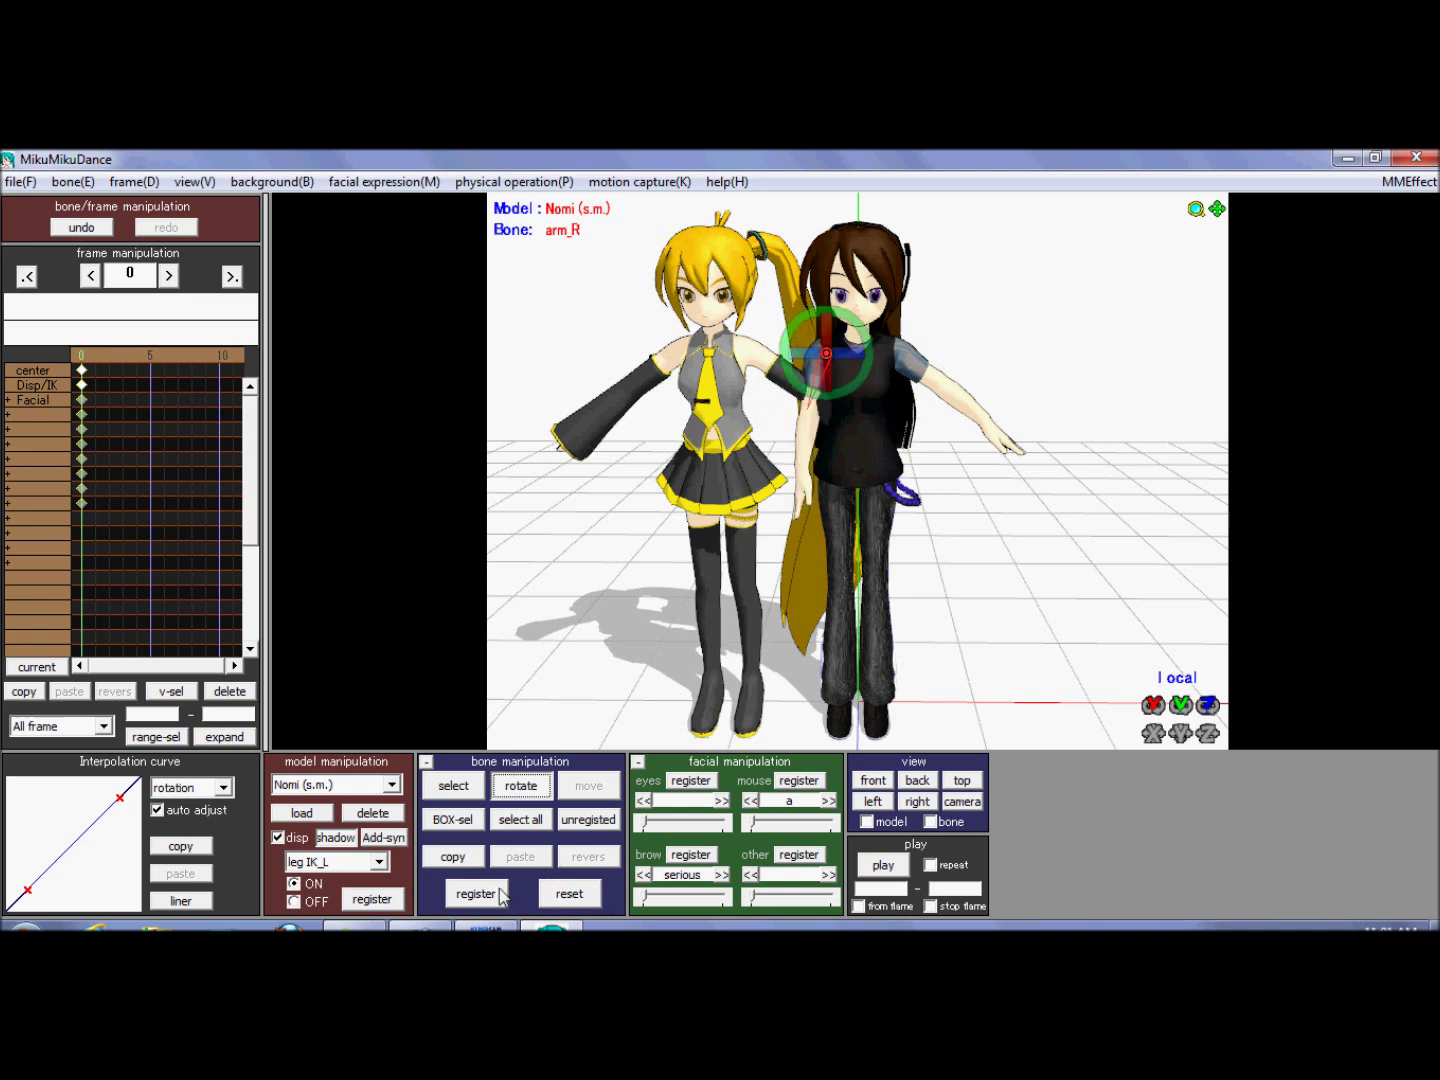
click(581, 859)
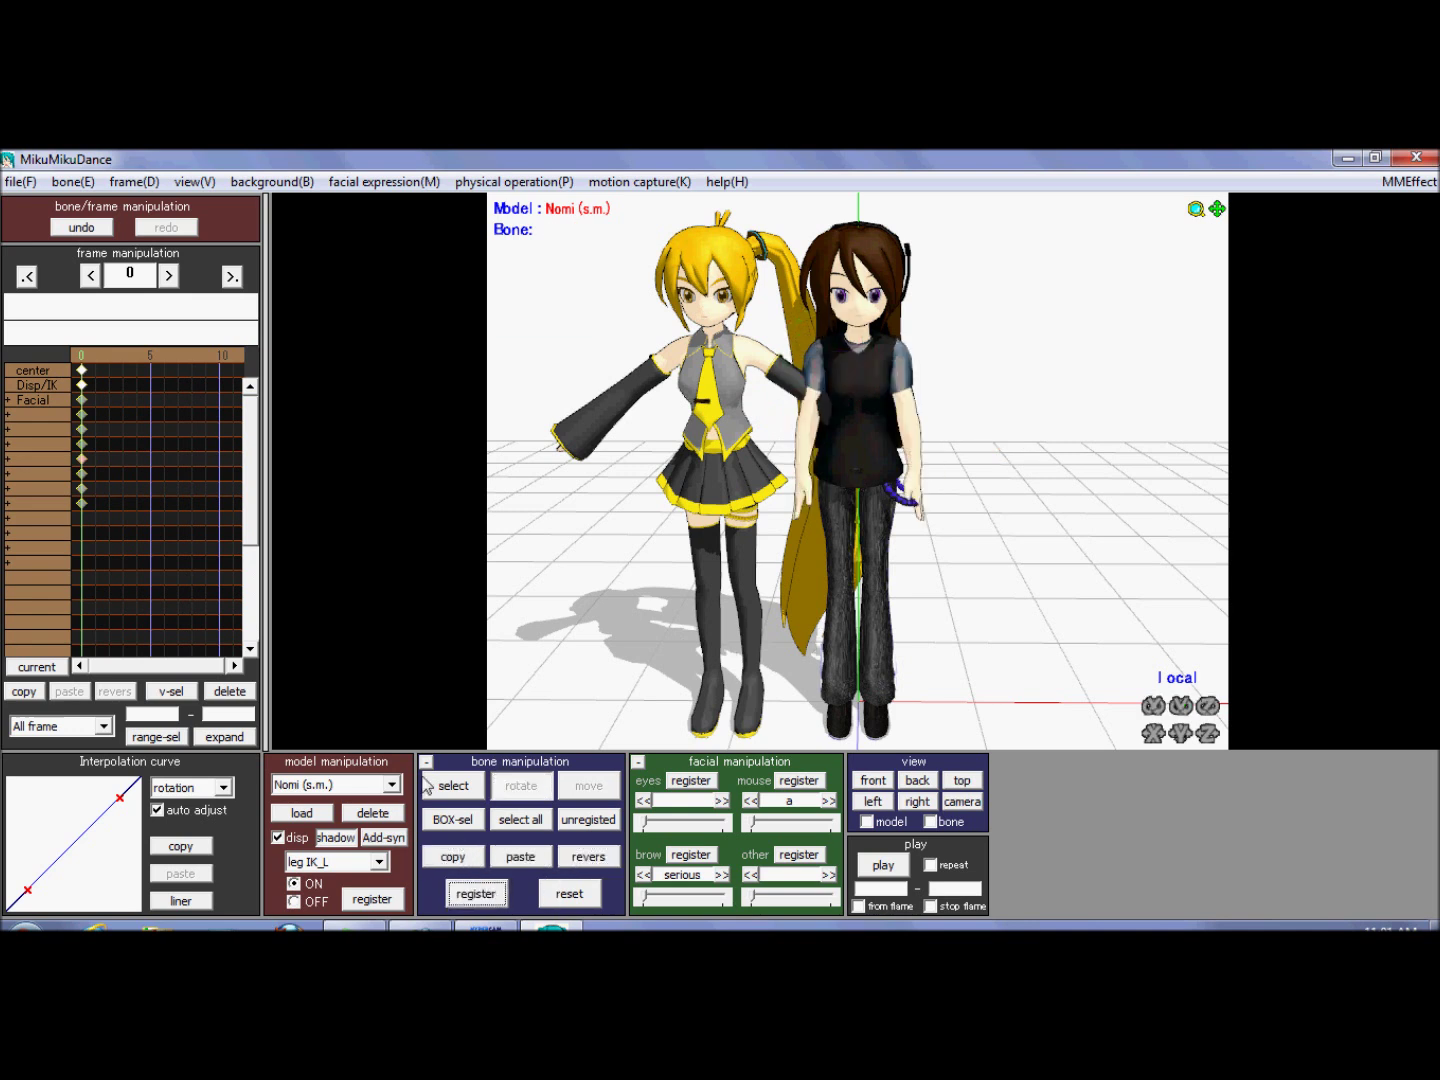
click(371, 813)
click(836, 641)
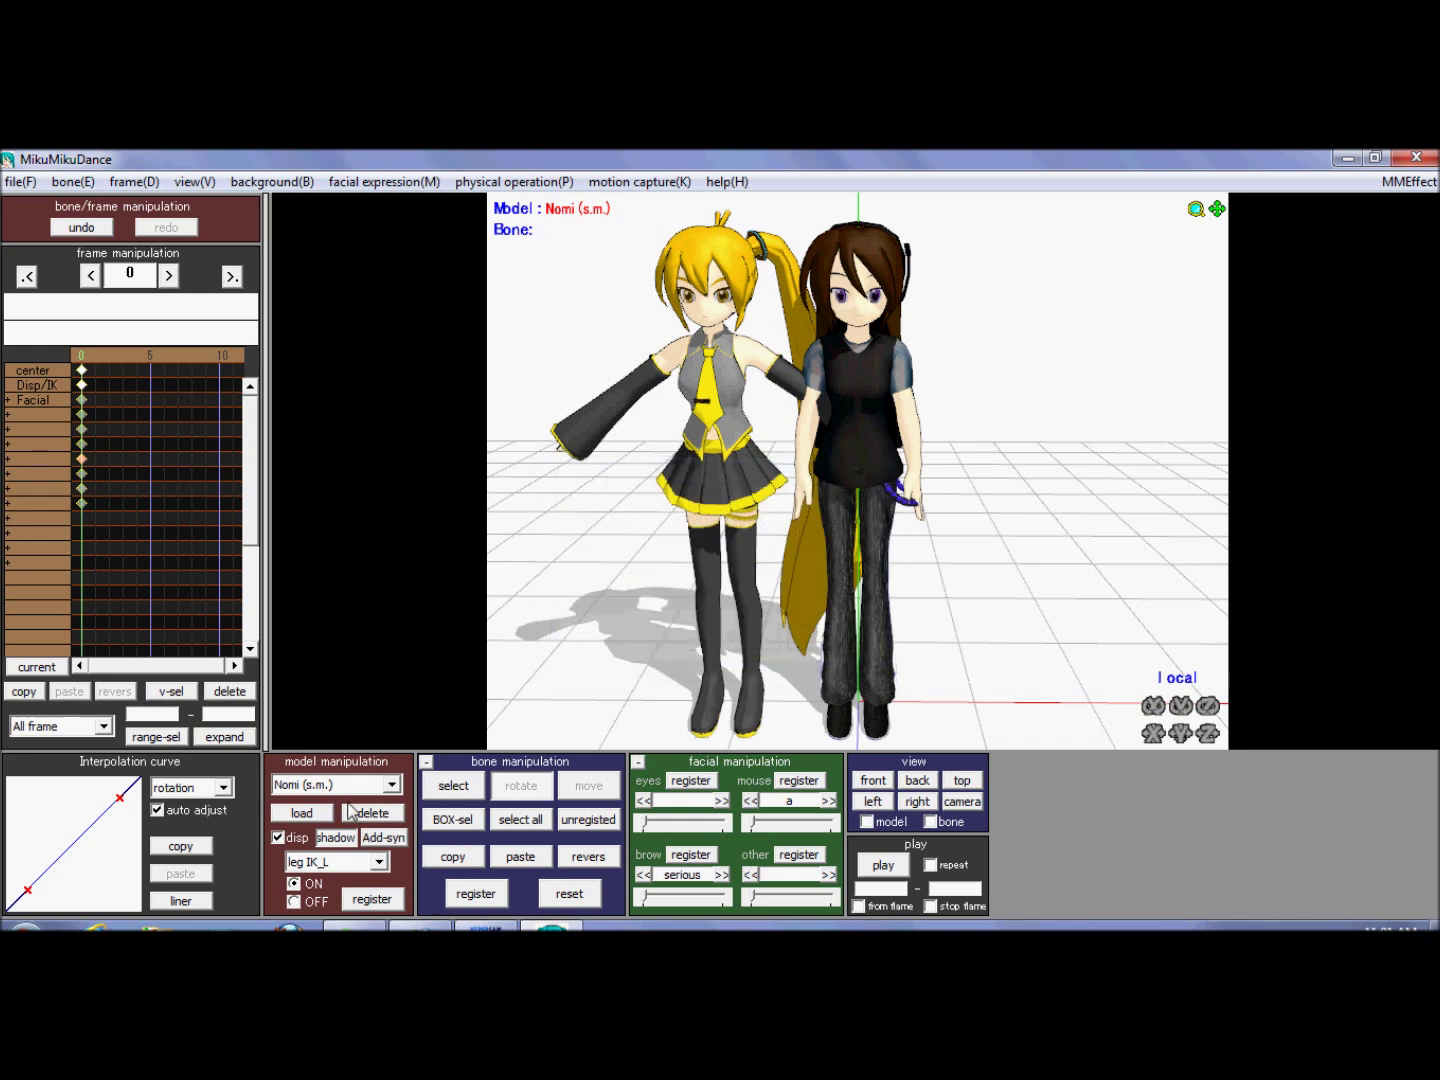
click(335, 784)
click(300, 816)
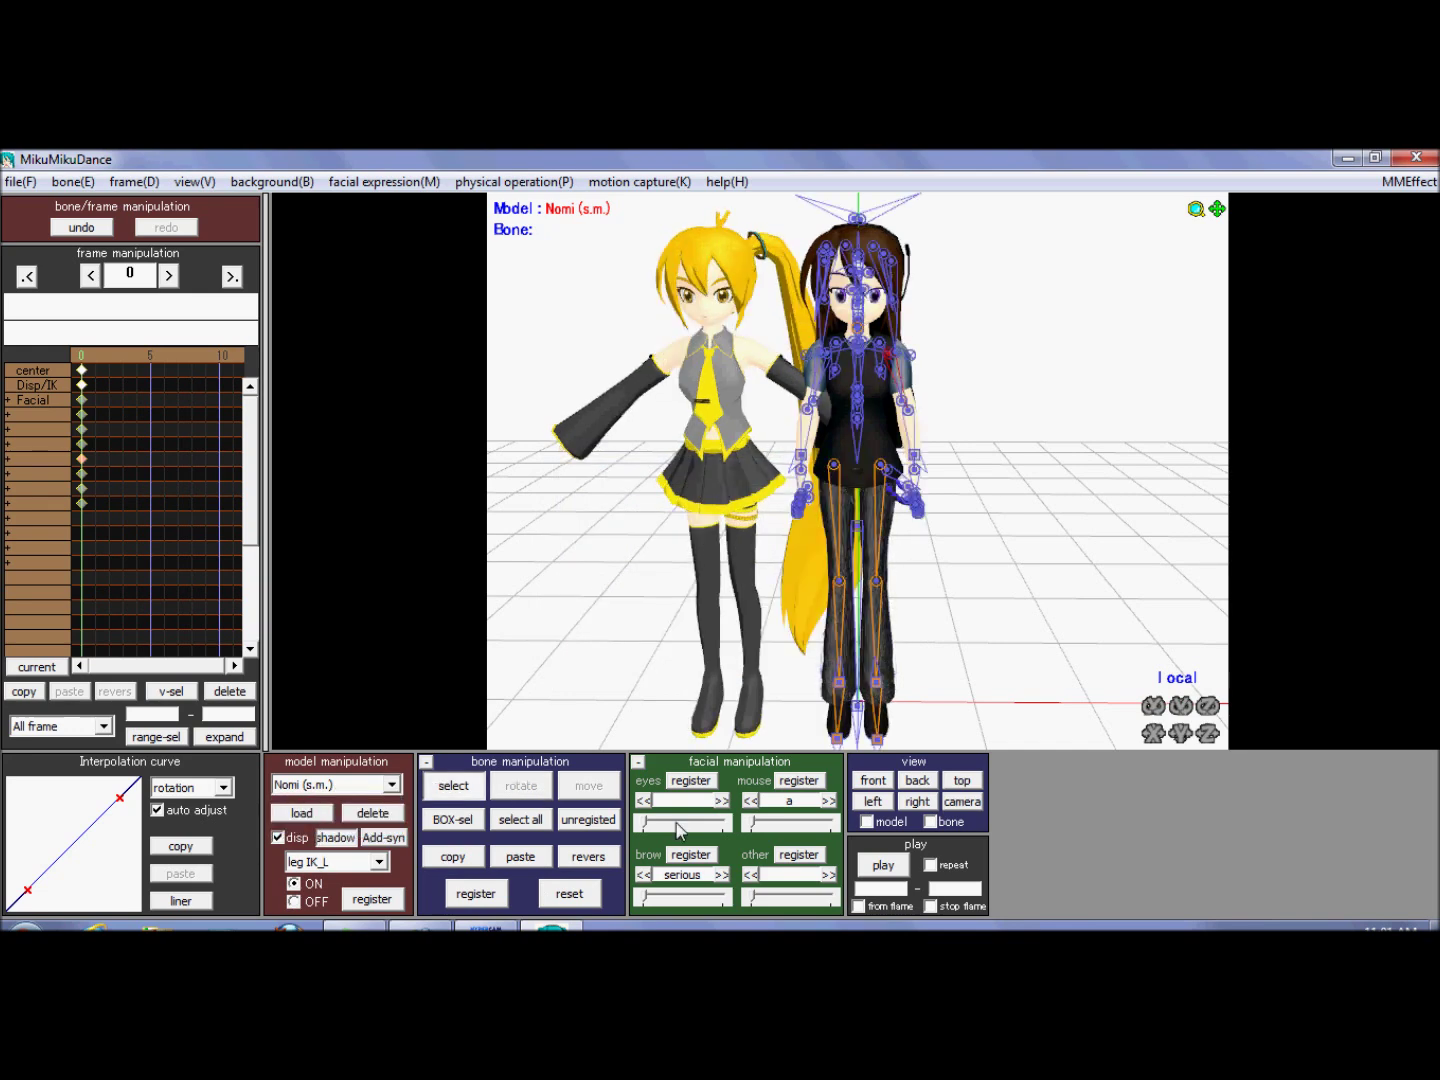
click(301, 813)
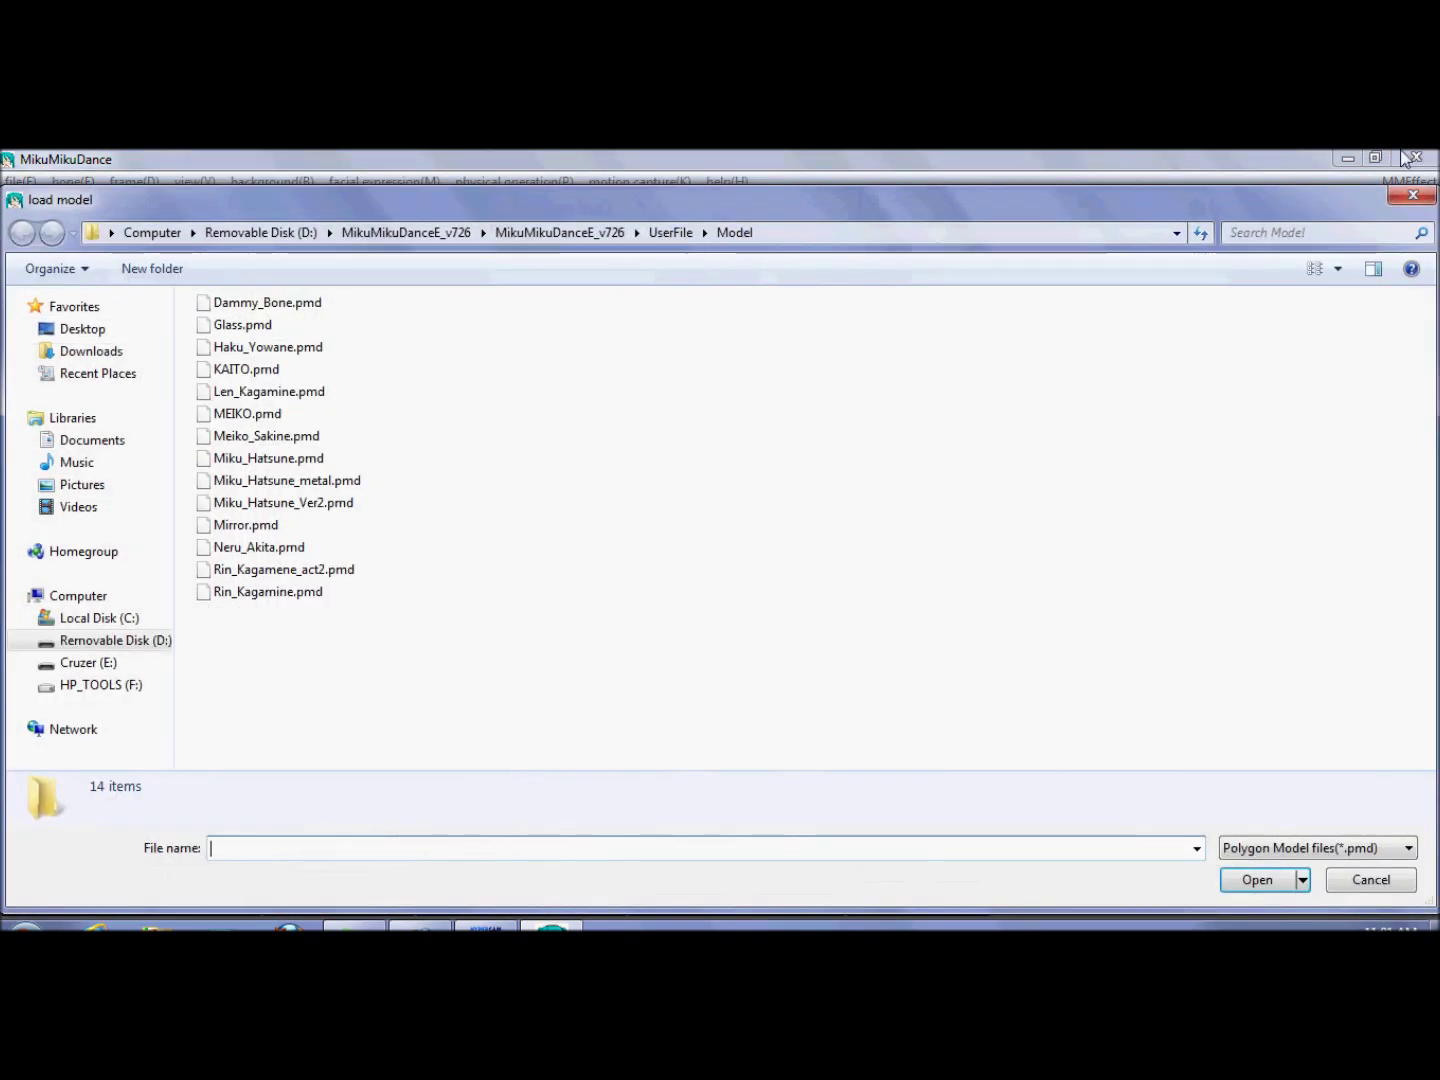
click(1412, 194)
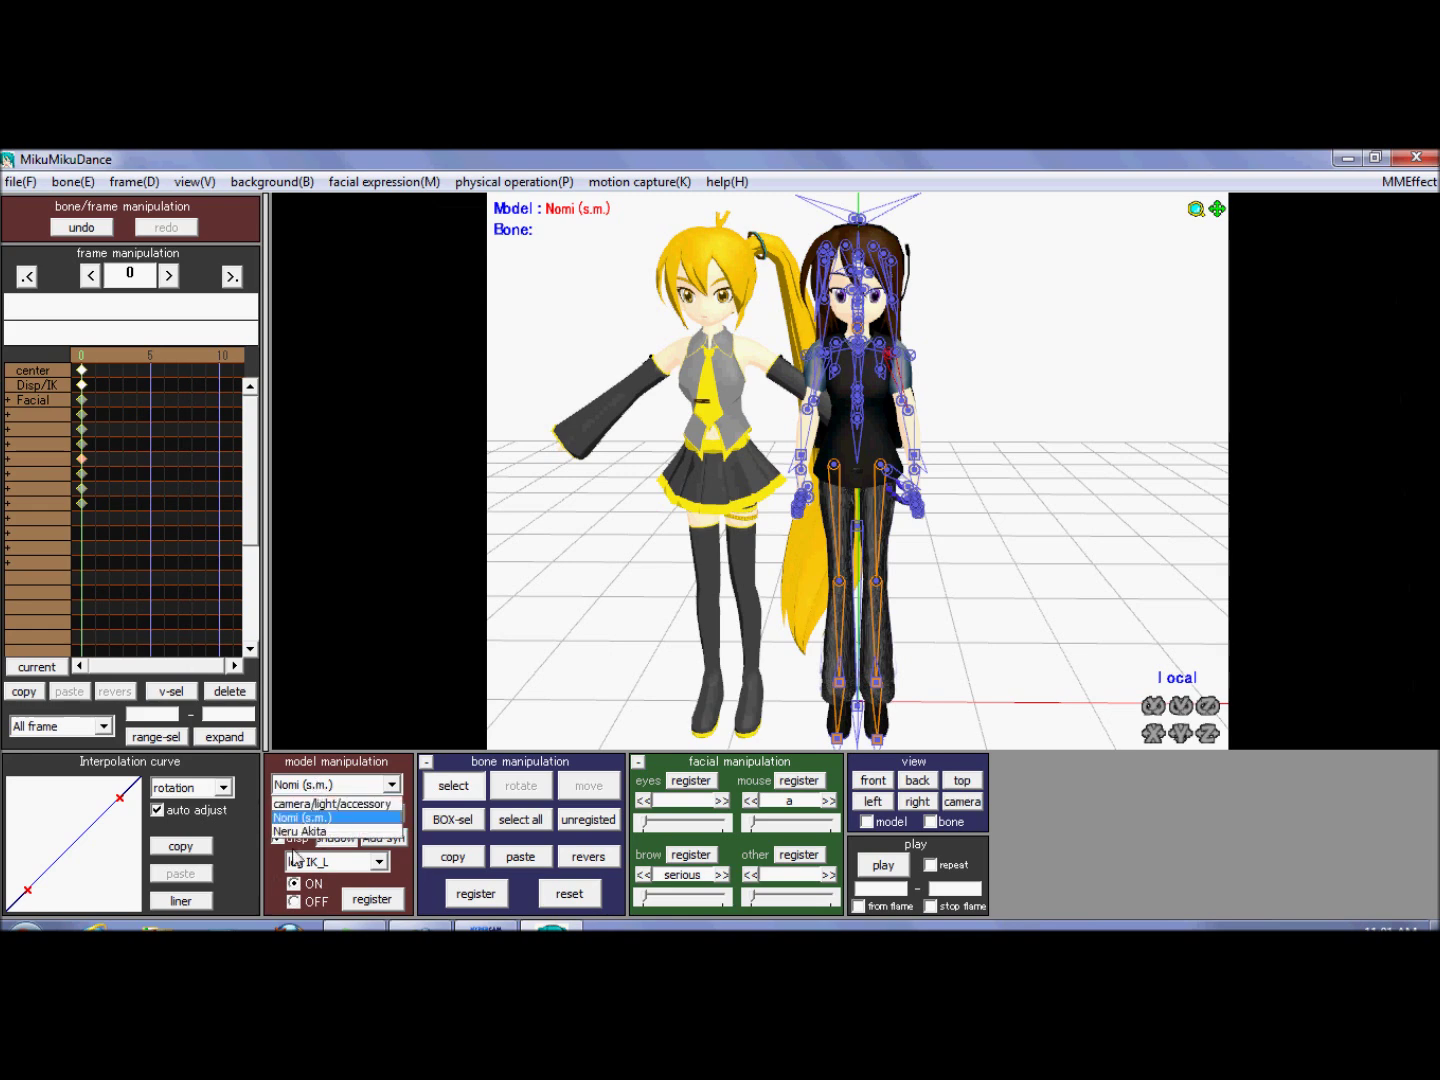
Paste the copied arm pose onto both of Neru Akita's arms, using the reversed paste for the opposite side, and register it at frame 0
click(308, 832)
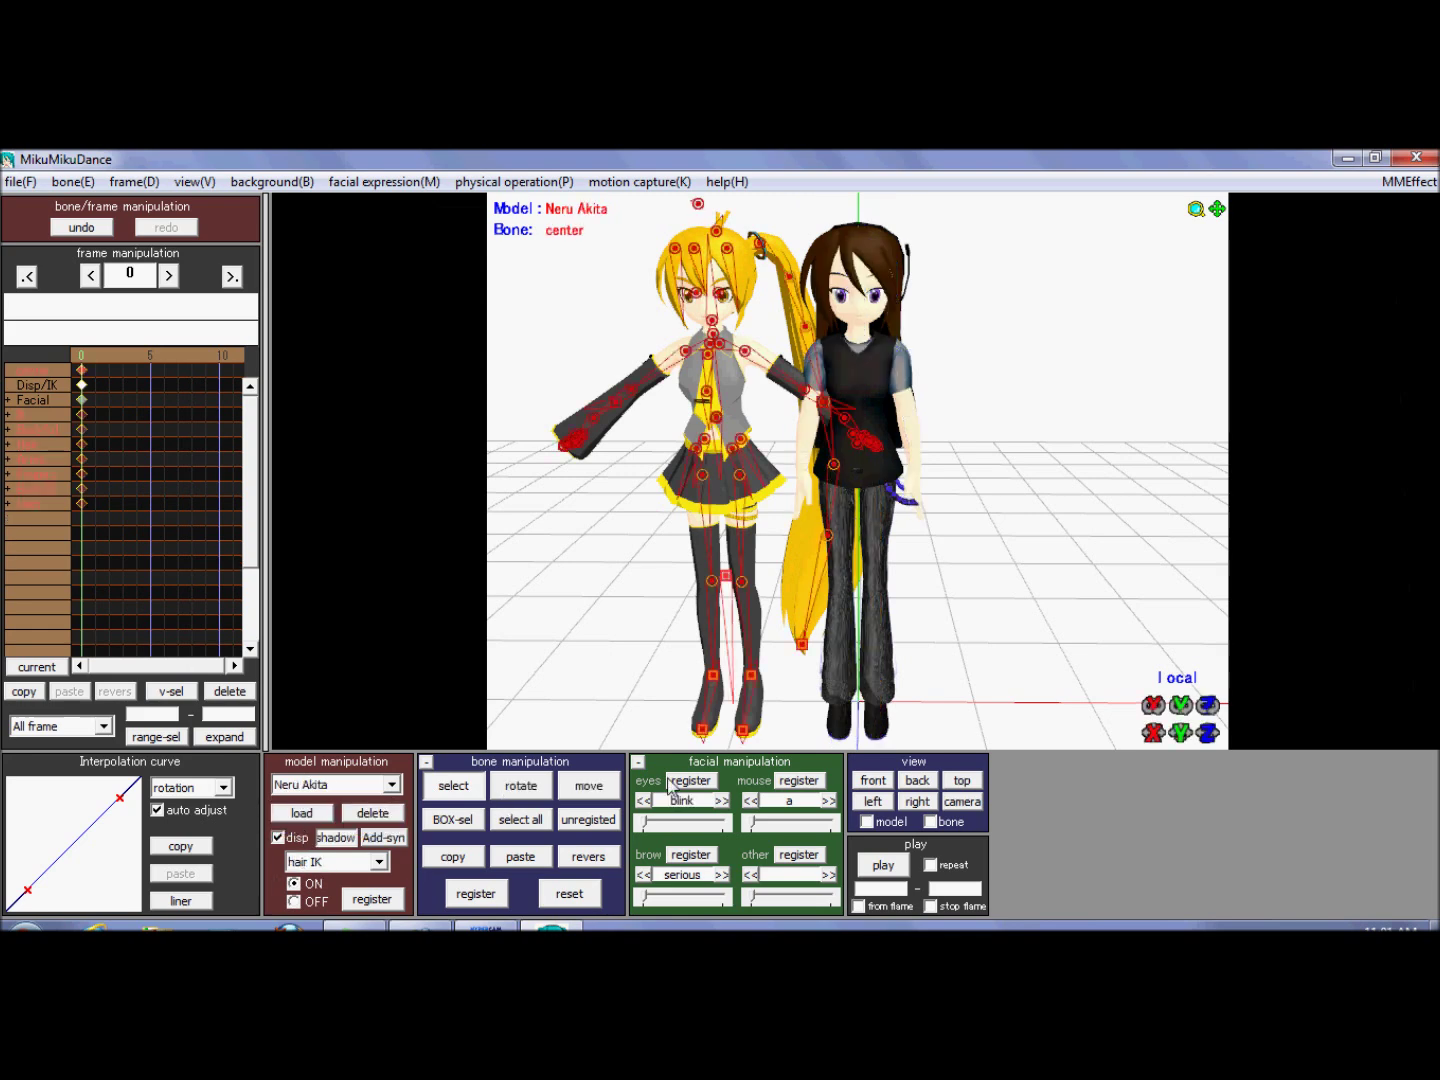
click(524, 859)
click(590, 859)
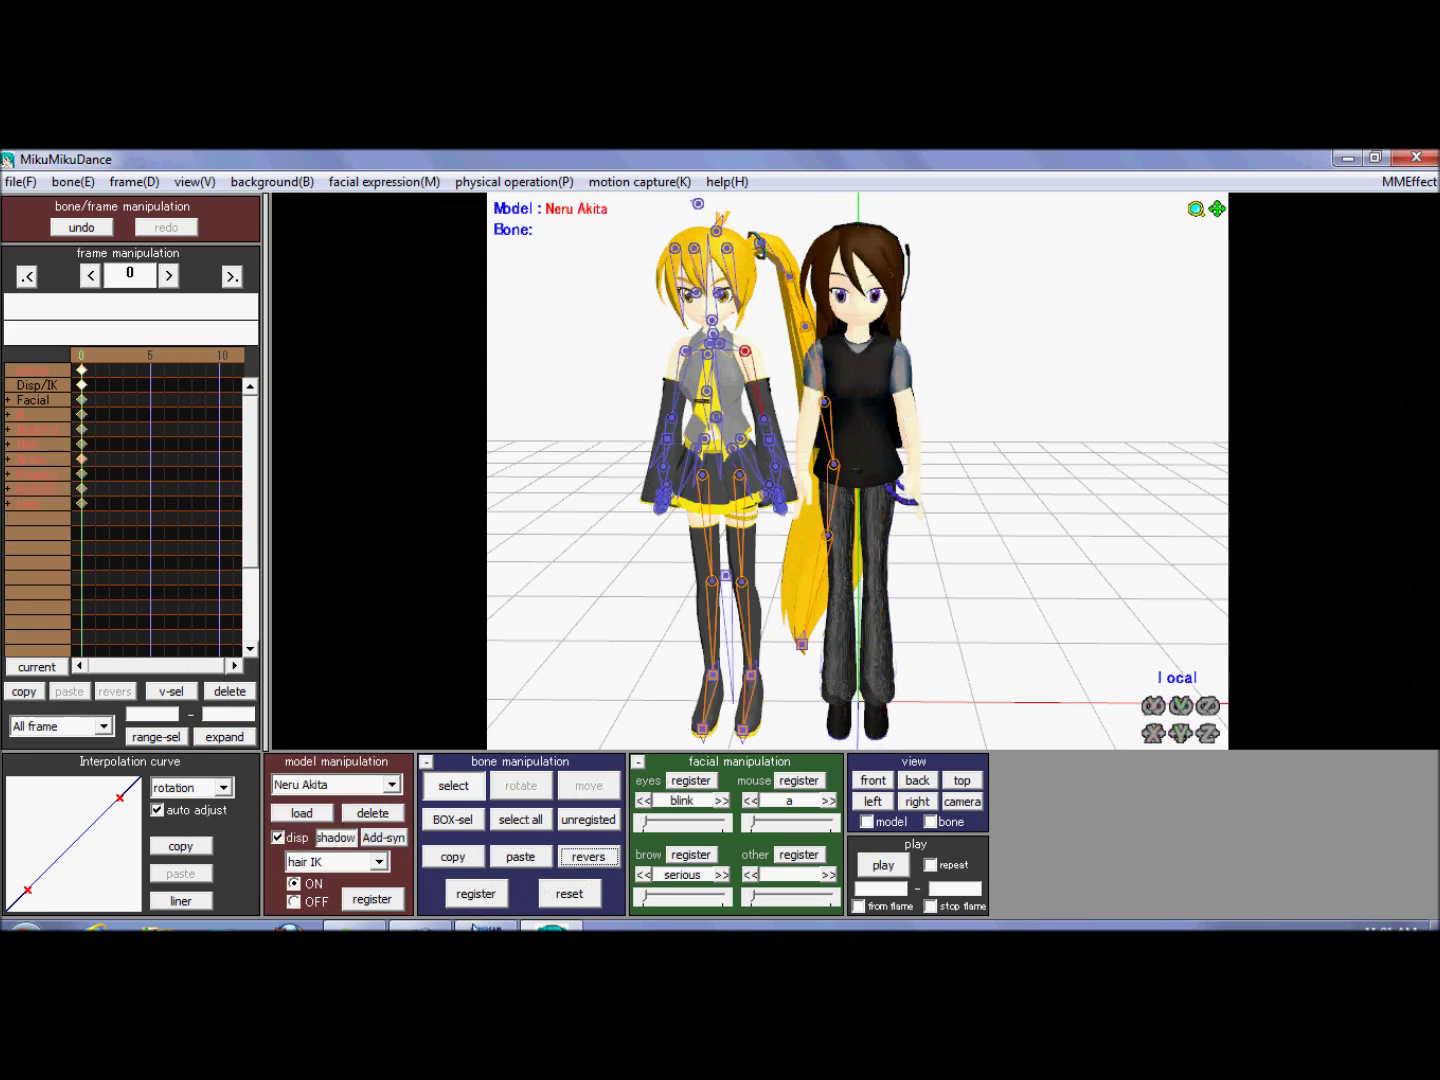
click(476, 896)
Examine the lowered-arm poses of Neru Akita and Nomi from different angles and distances, including a front view from the waist up
right_drag(620, 650, 686, 536)
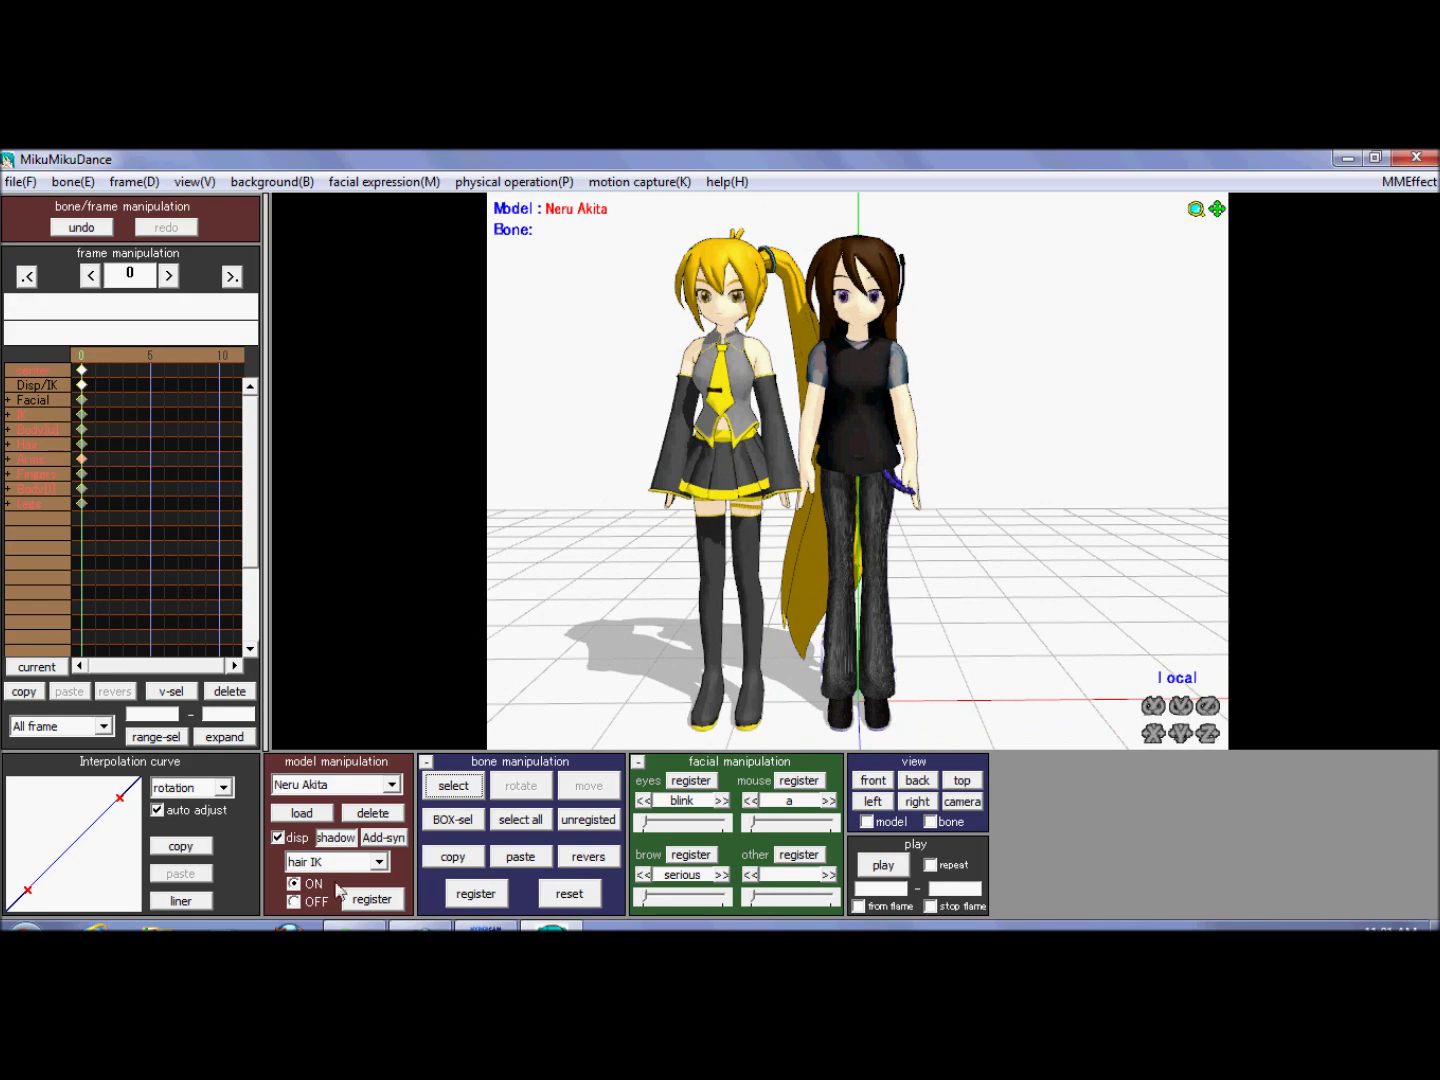
right_drag(529, 638, 561, 599)
scroll(1179, 500, up, 4)
middle_drag(858, 519, 838, 808)
scroll(855, 730, up, 1)
scroll(900, 430, up, 1)
scroll(876, 408, down, 5)
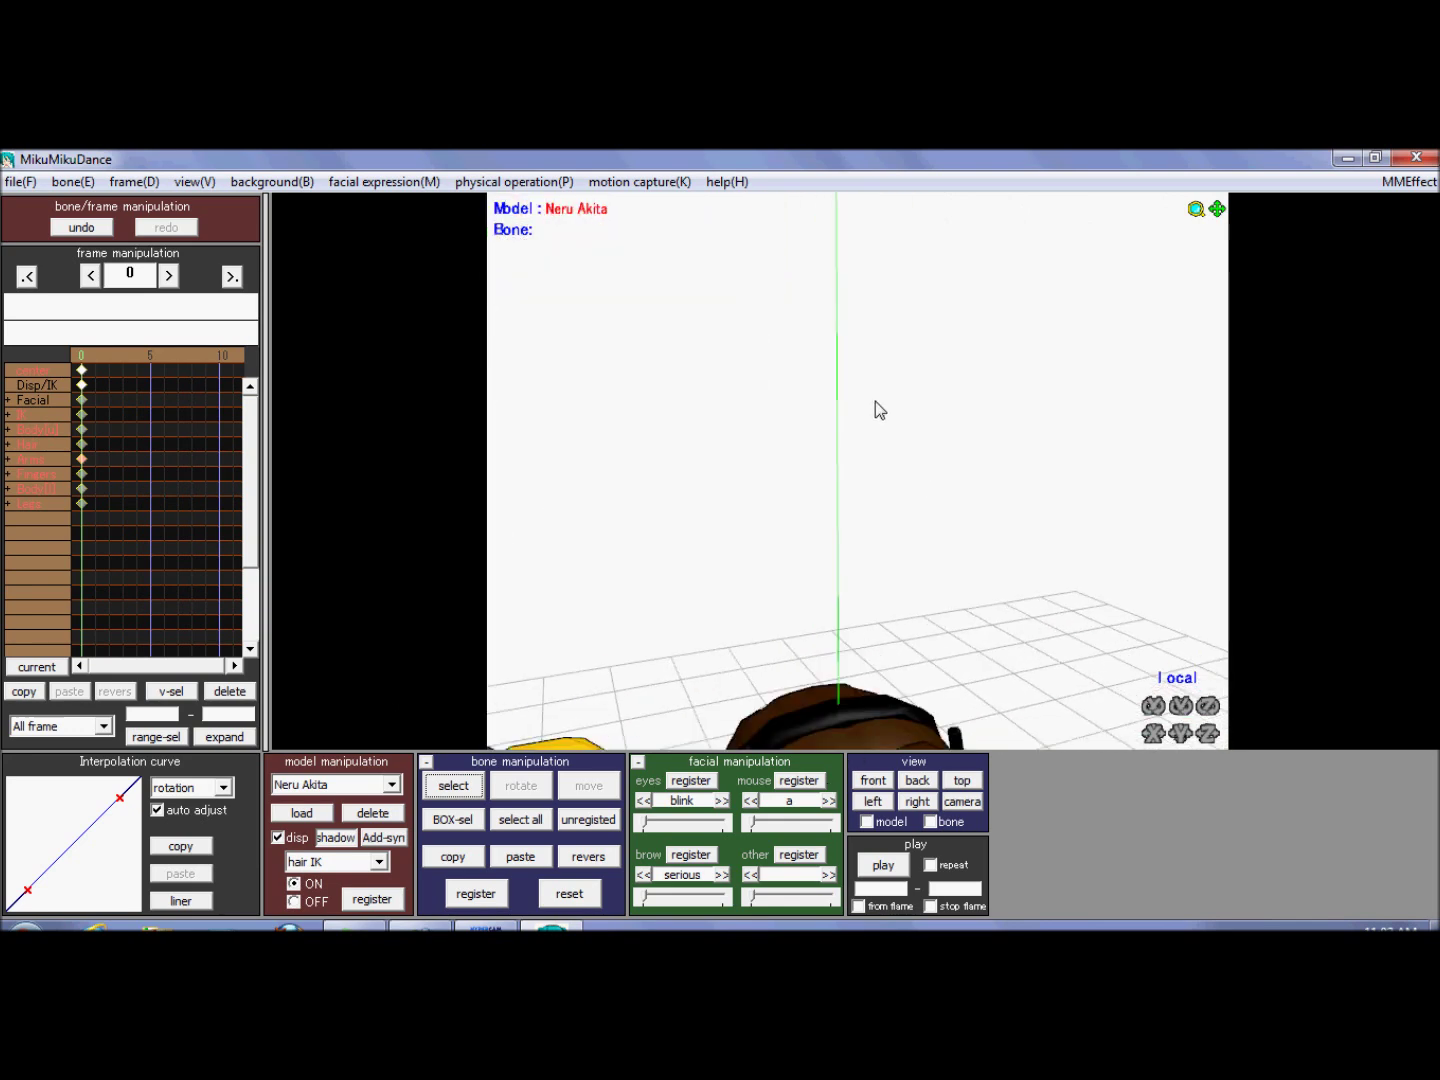
scroll(876, 401, down, 4)
right_drag(875, 400, 760, 360)
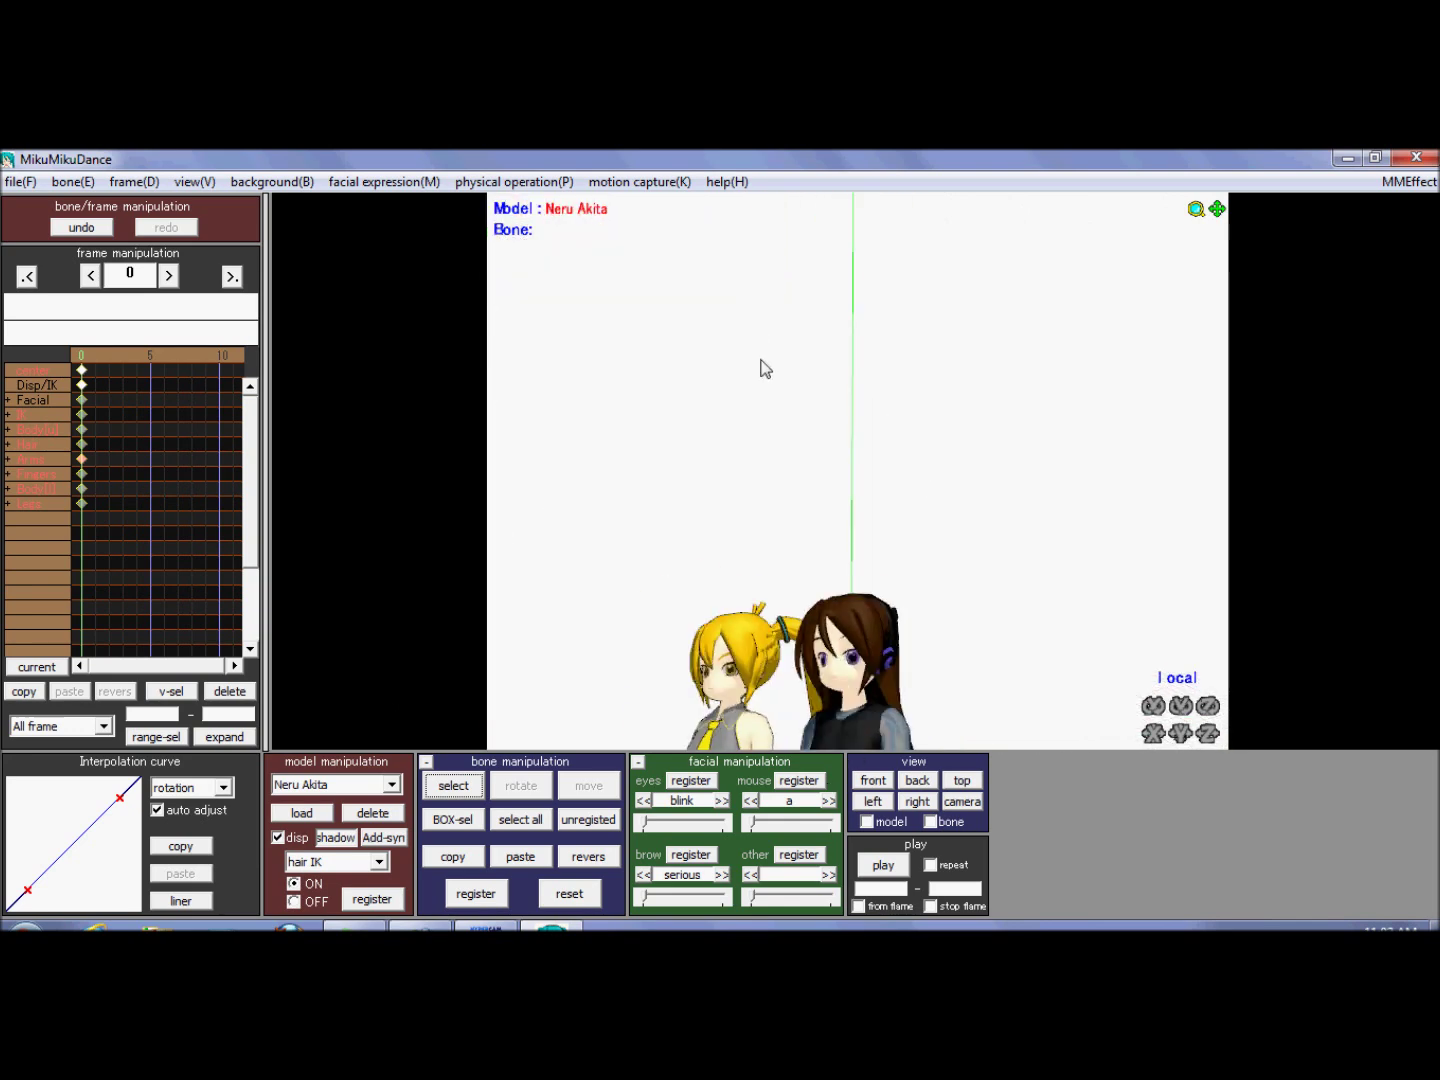
scroll(881, 450, up, 8)
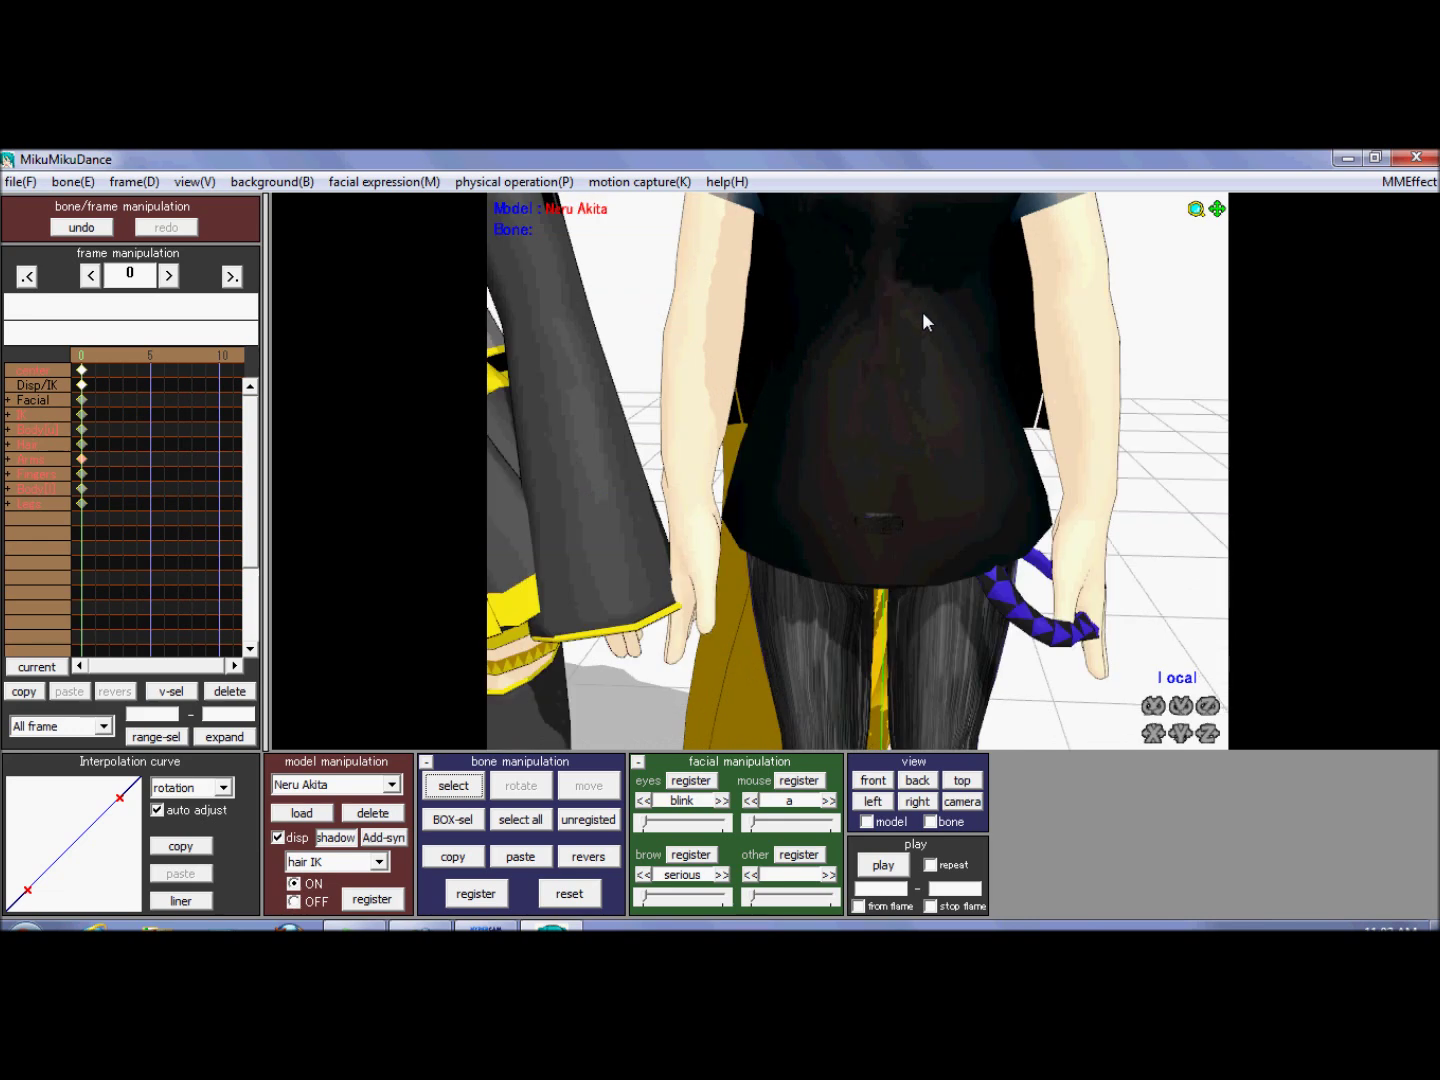
right_drag(857, 499, 3, 749)
scroll(890, 436, down, 5)
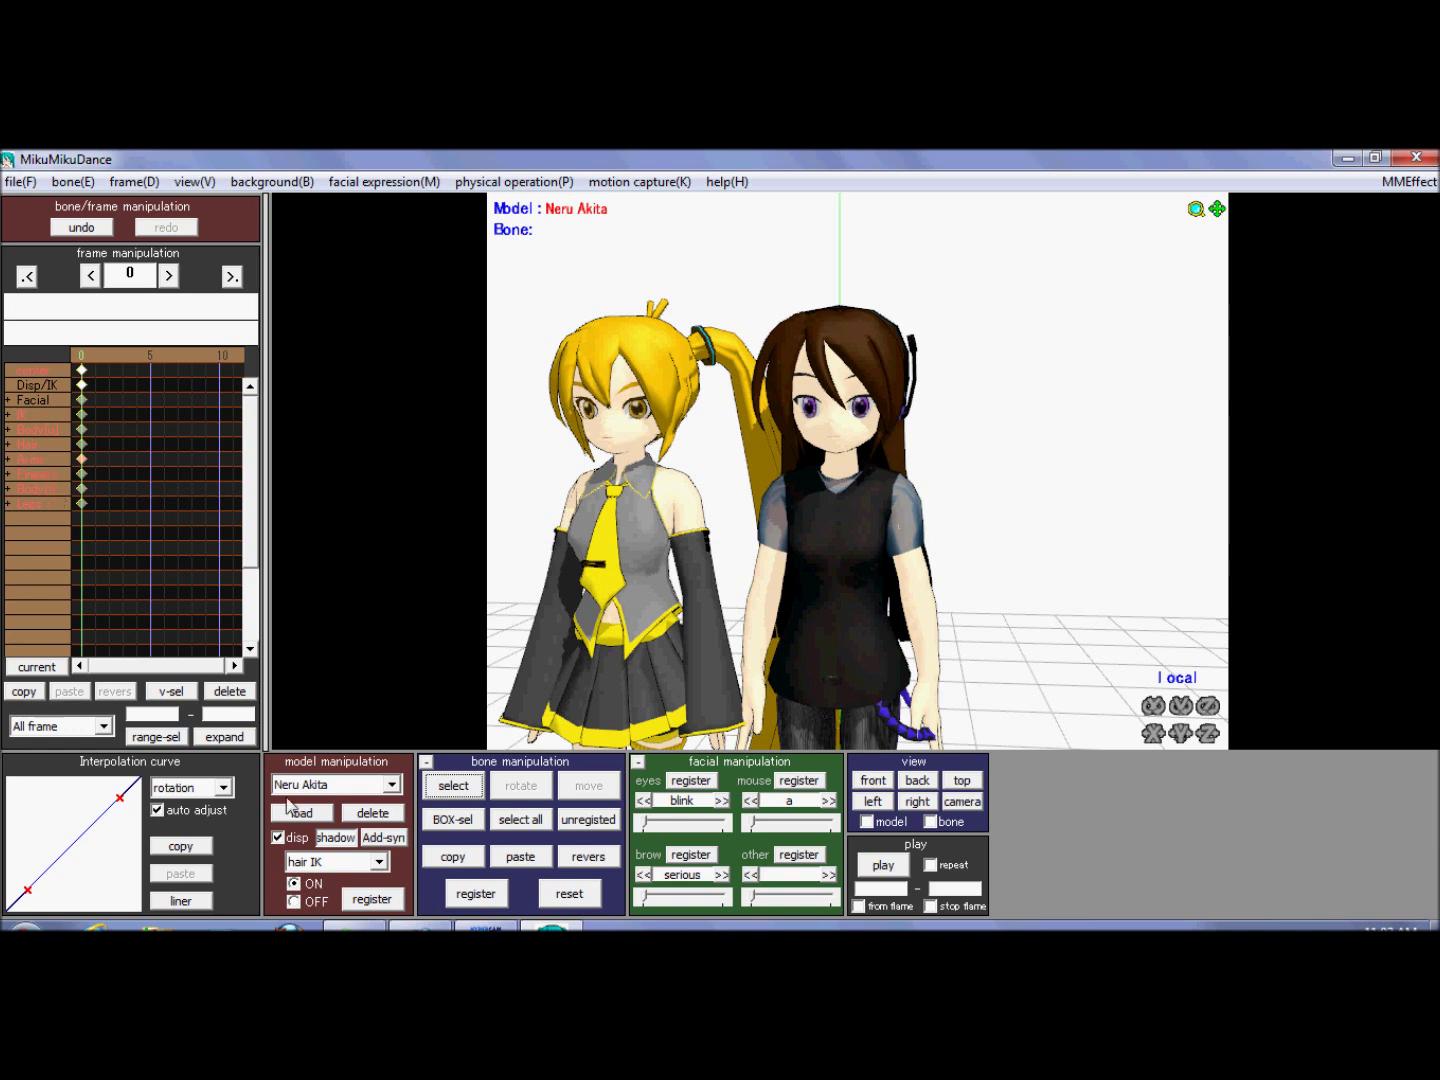